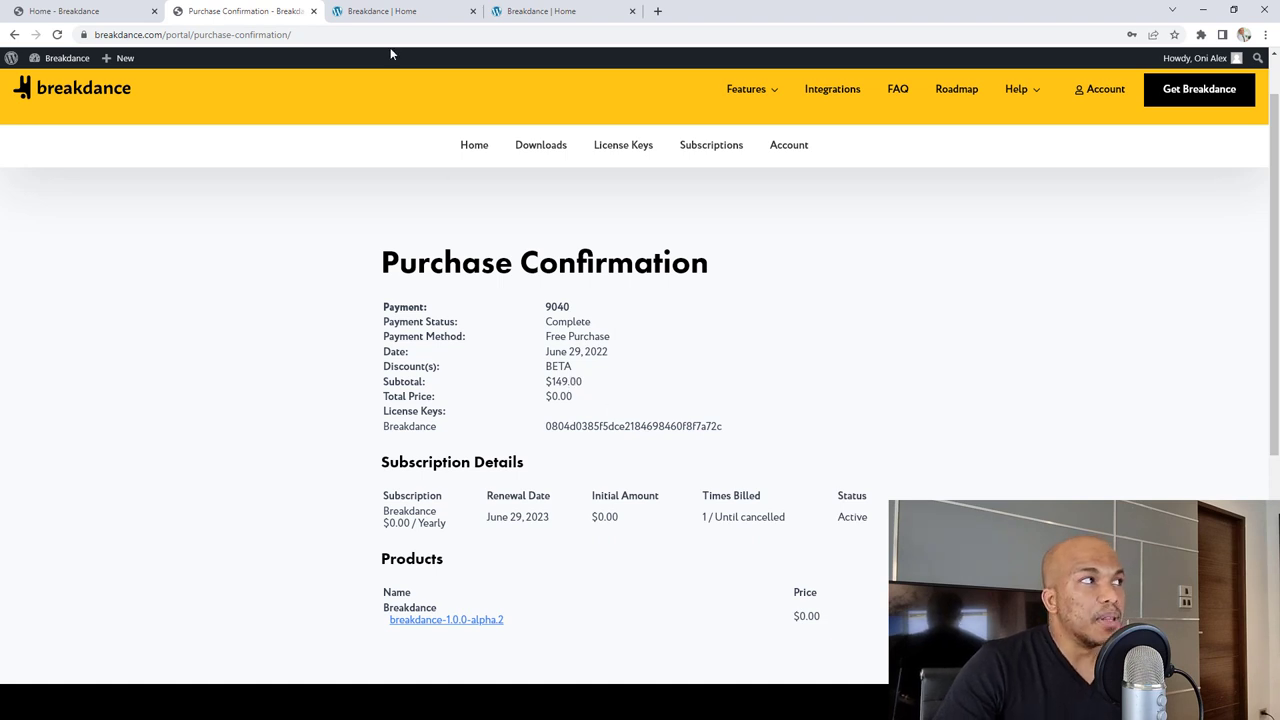
Leave the Breakdance builder for the Home page, exiting to WordPress, and go to the admin's list of pages.
{"action": "left_click", "coordinate": [385, 12]}
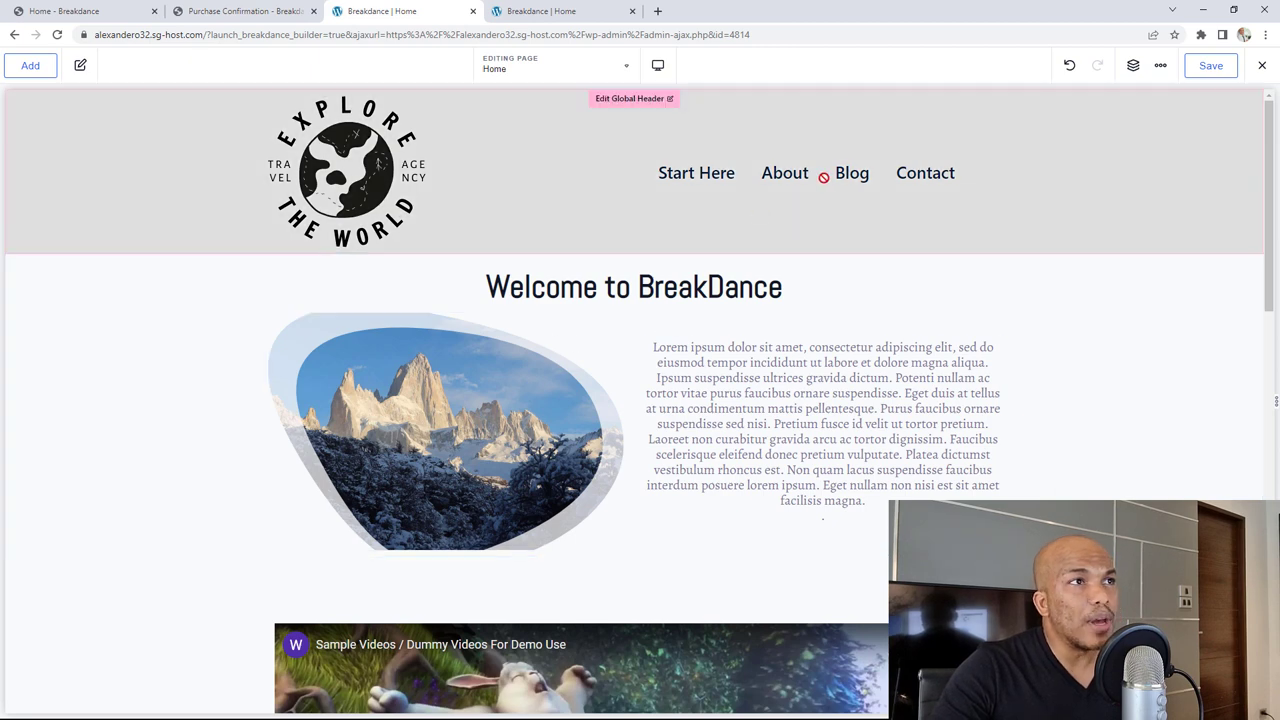
{"action": "left_click", "coordinate": [1262, 66]}
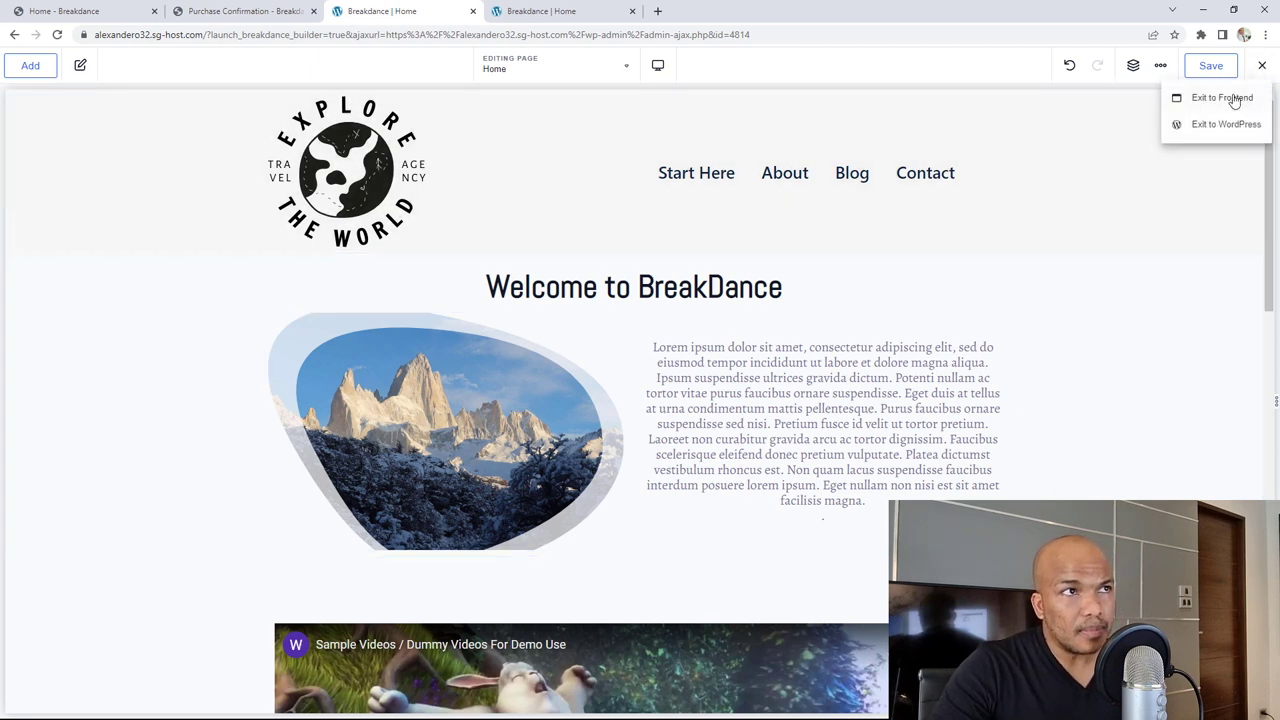
{"action": "left_click", "coordinate": [1229, 125]}
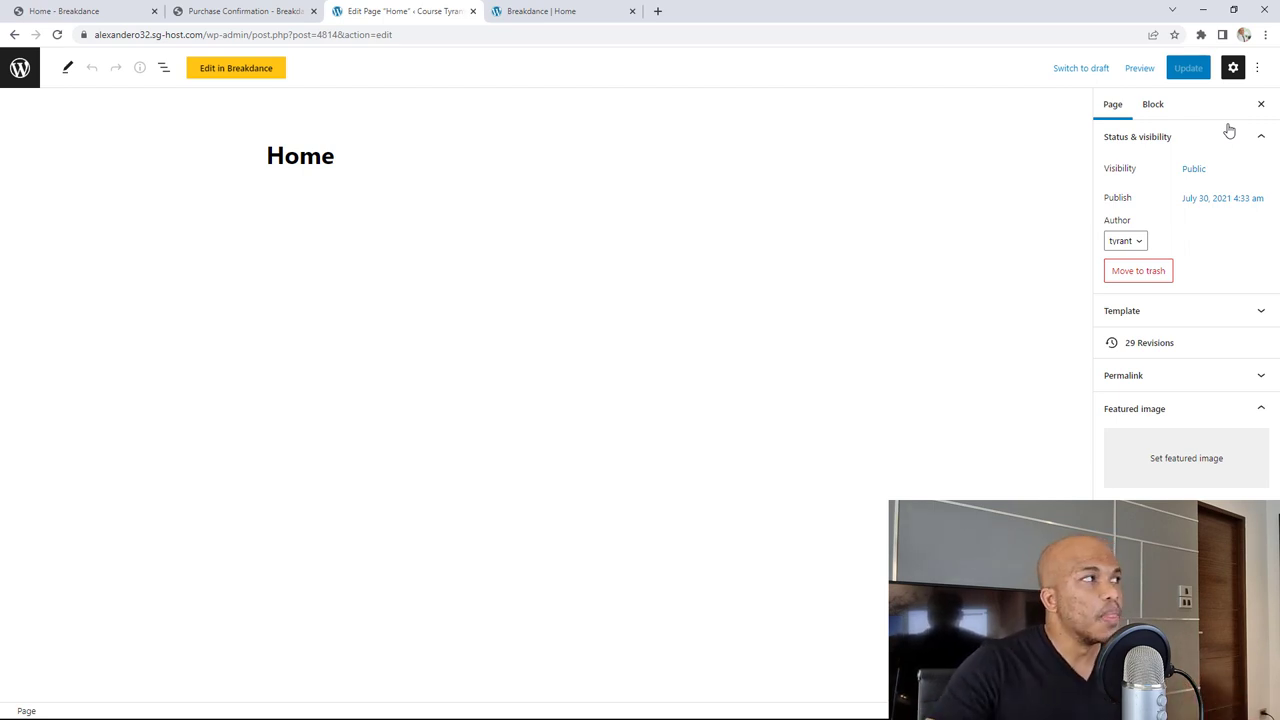
{"action": "left_click", "coordinate": [28, 82]}
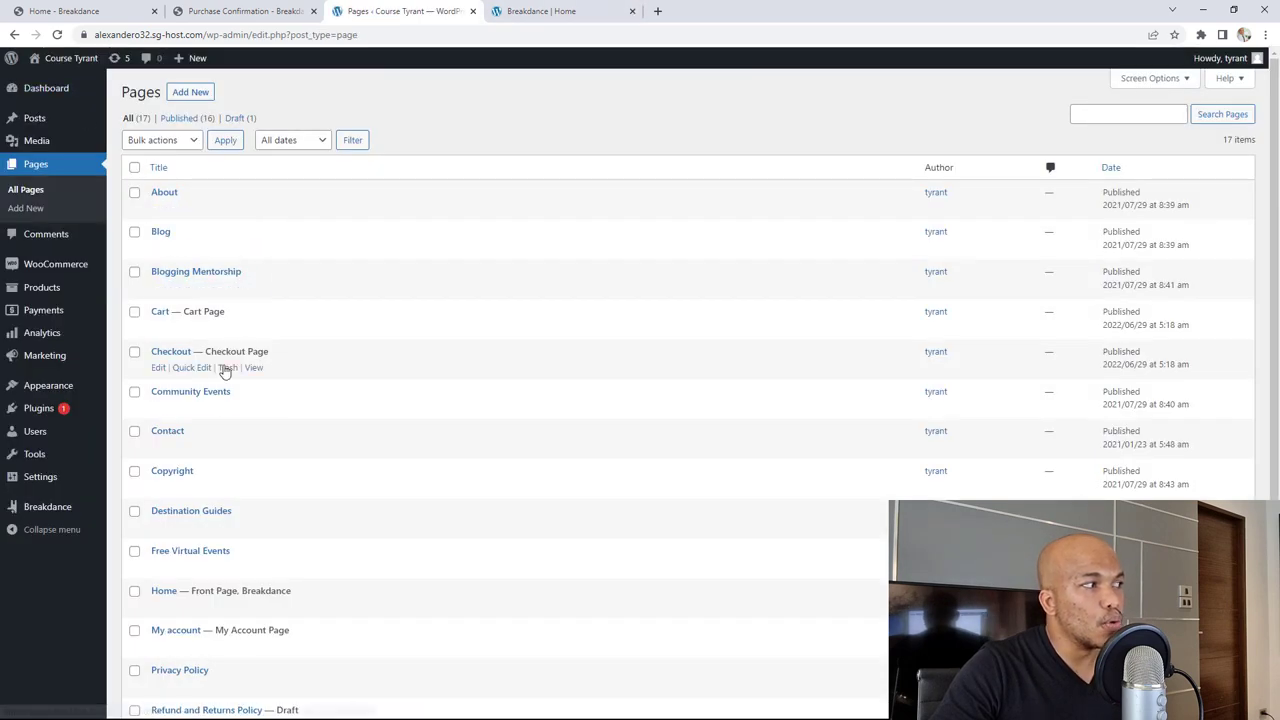
Go to the Breakdance headers list and move the Global Header to the trash, confirming the deletion.
{"action": "mouse_move", "coordinate": [80, 509]}
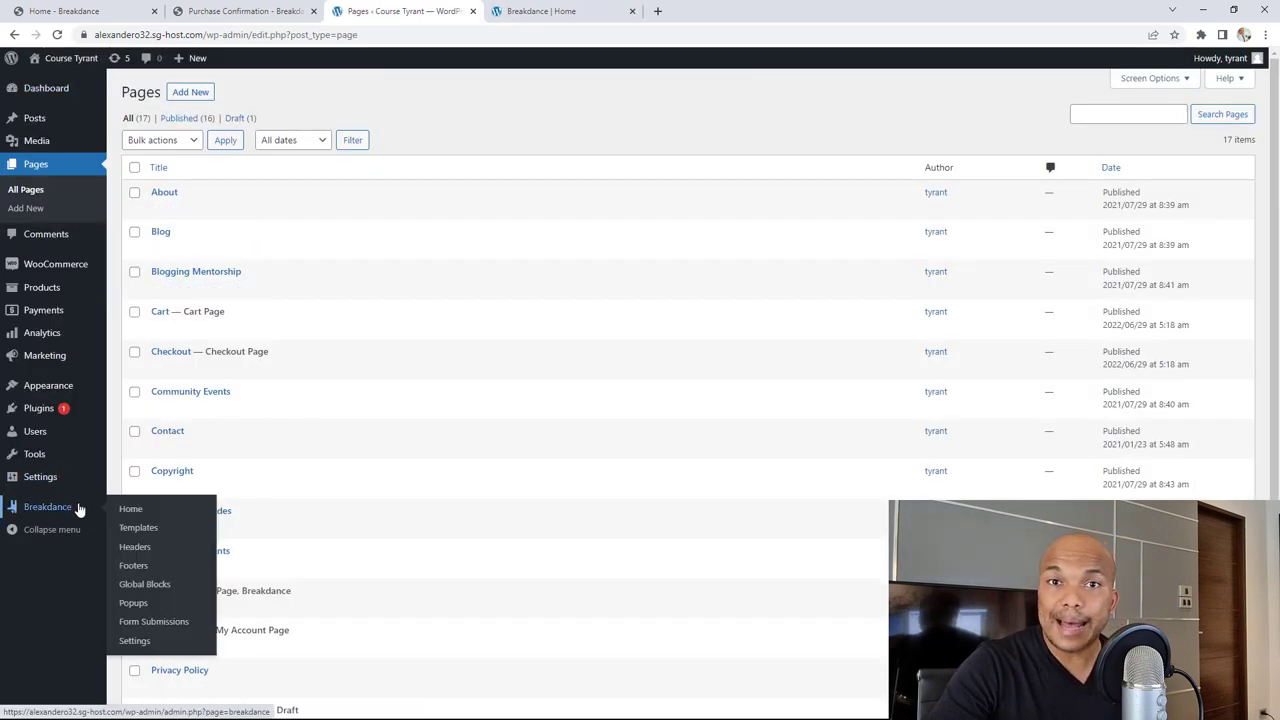
{"action": "left_click", "coordinate": [135, 550]}
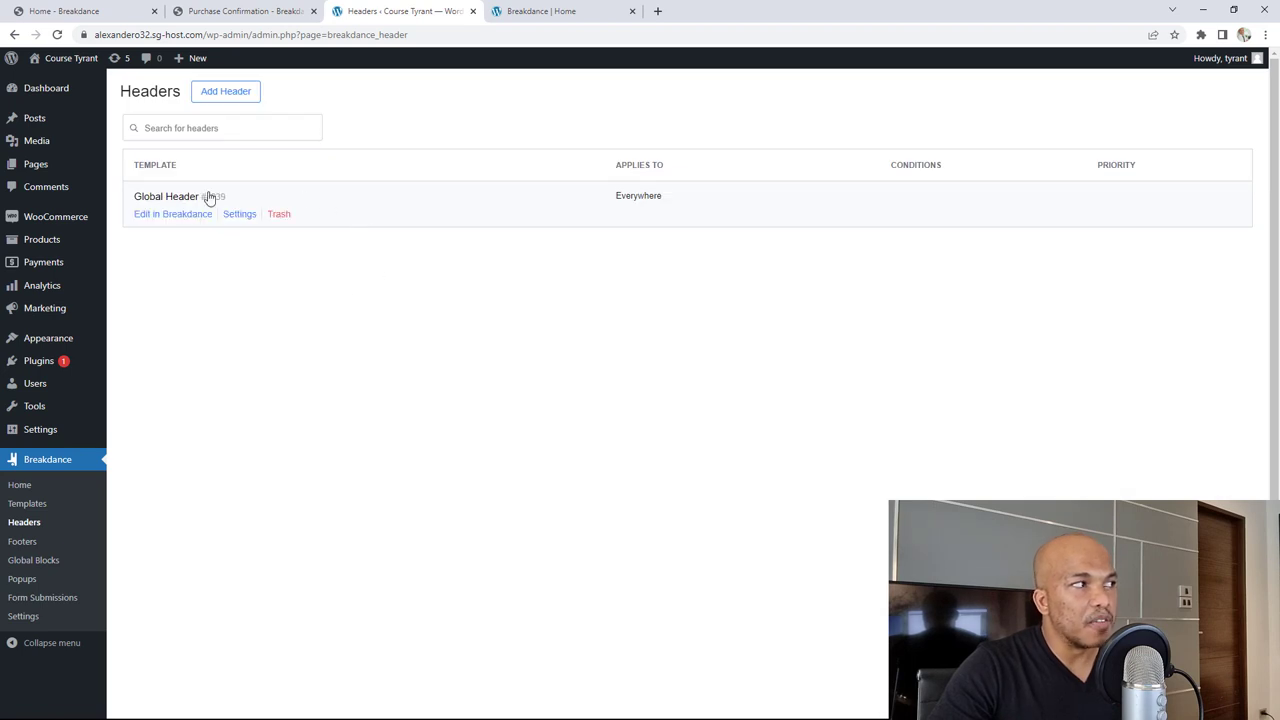
{"action": "left_click", "coordinate": [280, 215]}
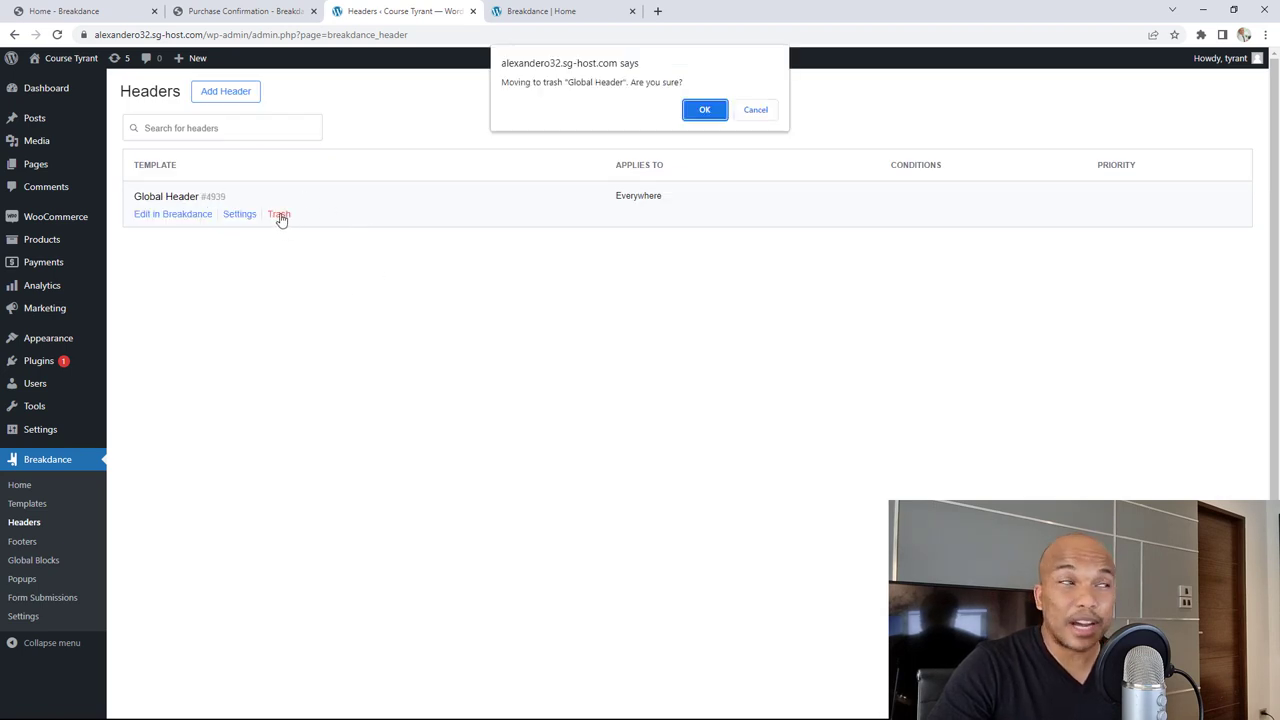
{"action": "left_click", "coordinate": [704, 105]}
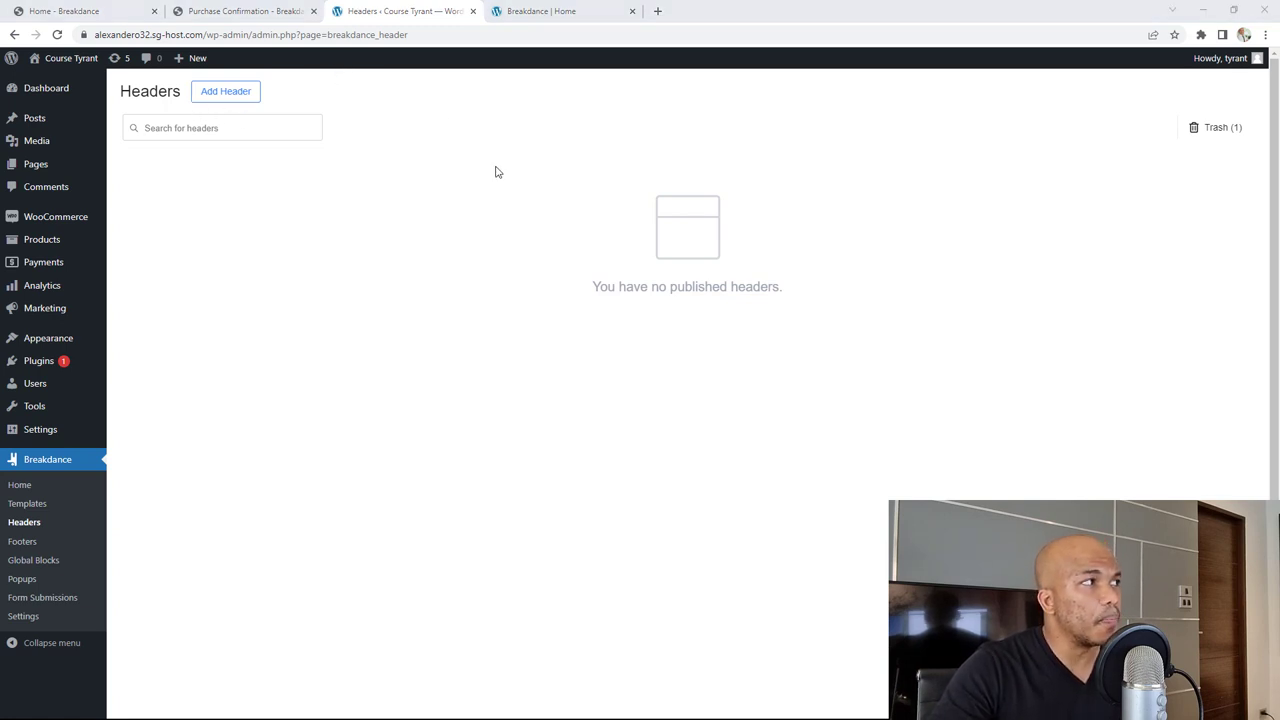
Create a new Breakdance header titled "Header 1" applied to Everywhere, leaving the condition type unchosen.
{"action": "left_click", "coordinate": [223, 95]}
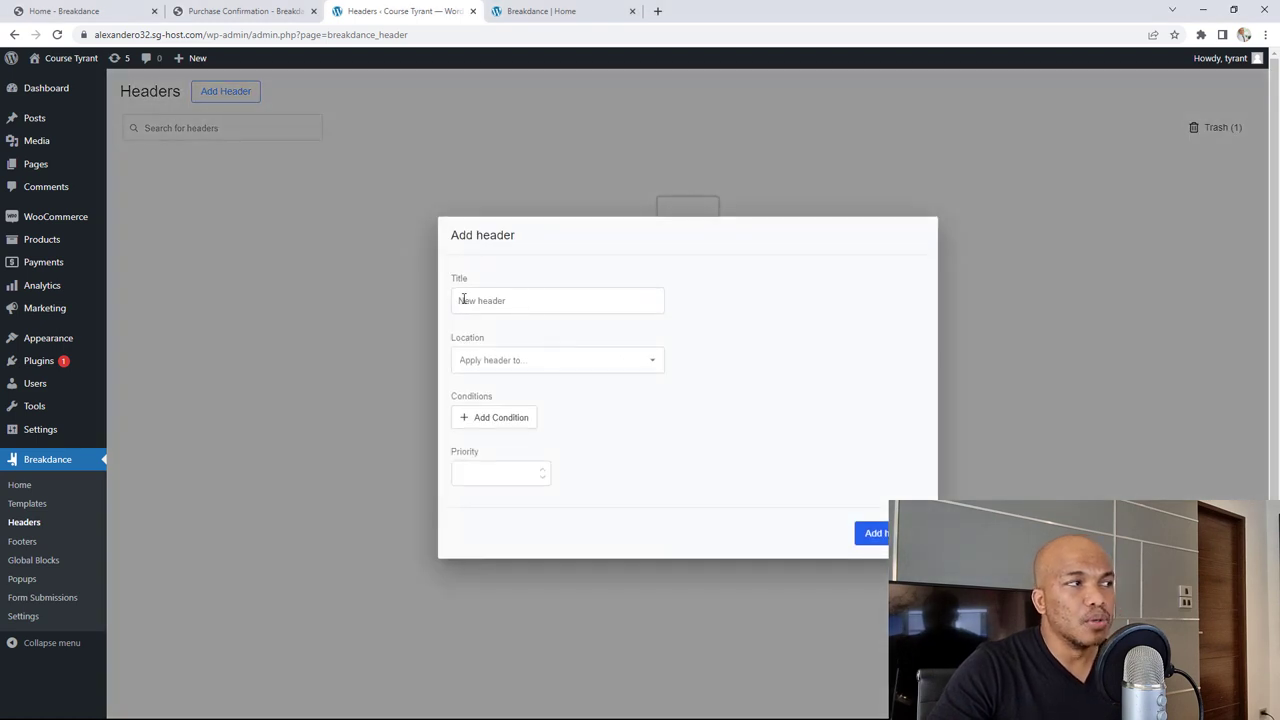
{"action": "type", "text": "He"}
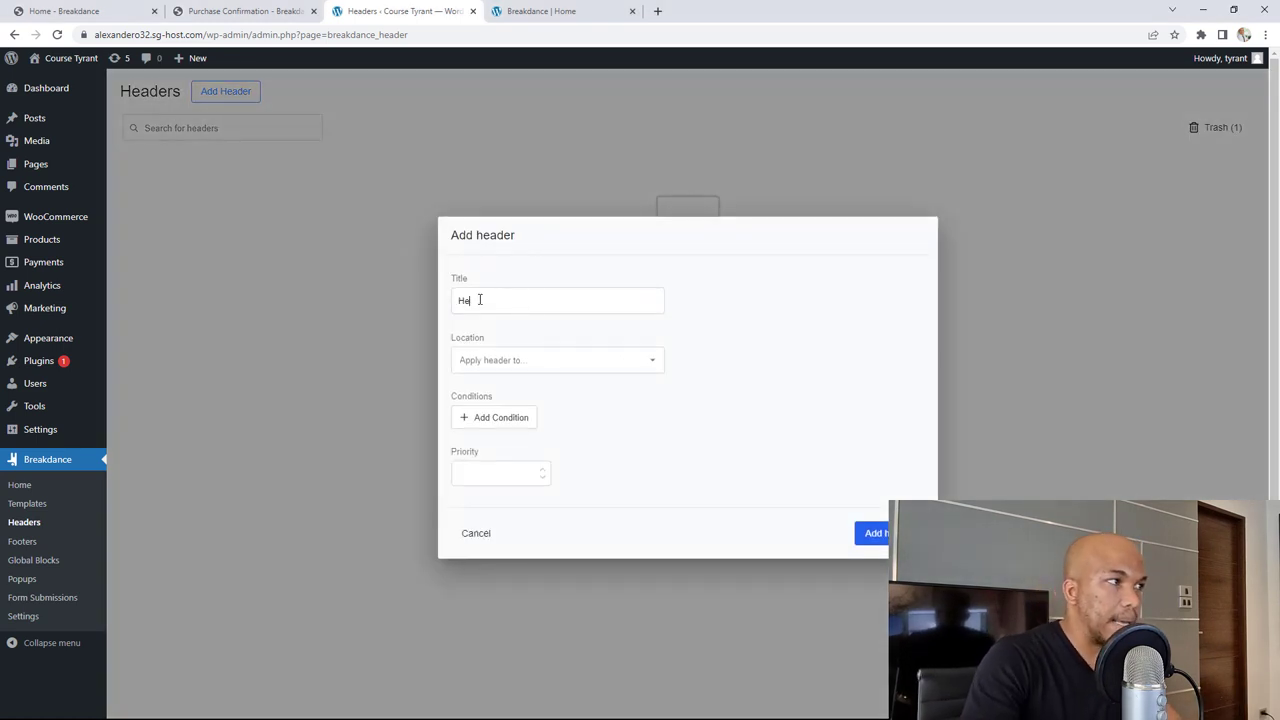
{"action": "type", "text": "ader 1"}
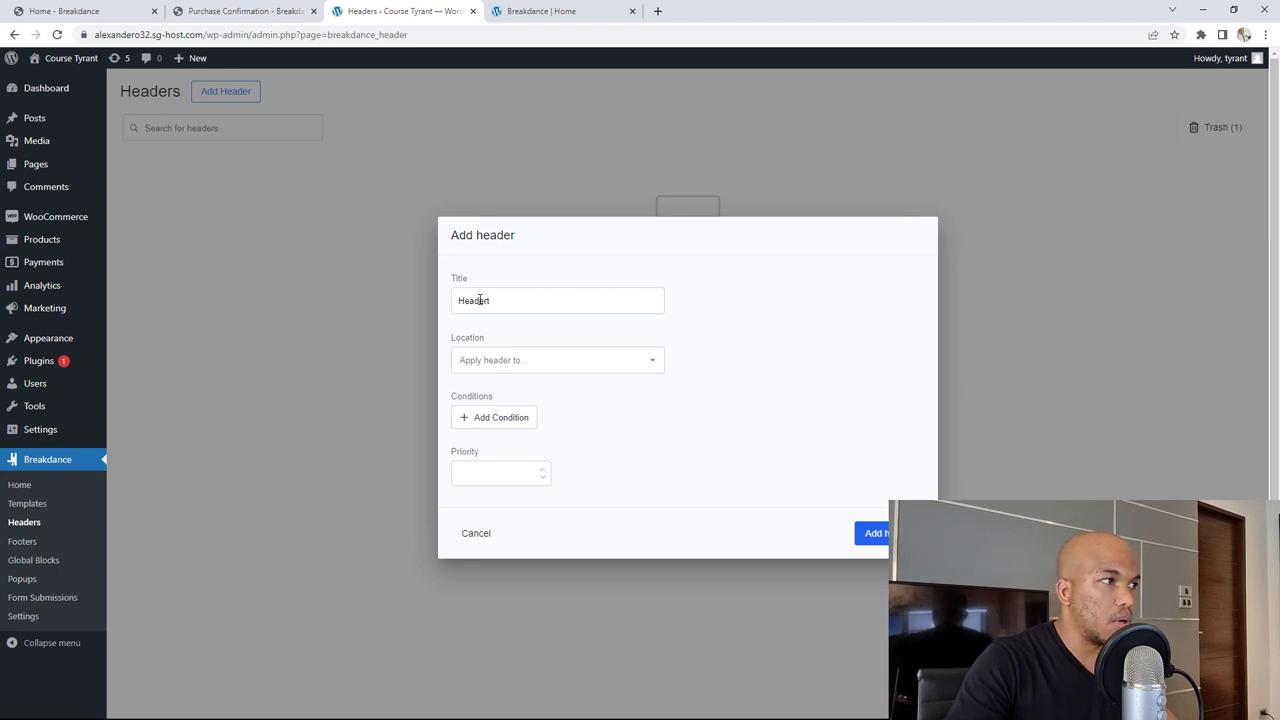
{"action": "left_click", "coordinate": [535, 360]}
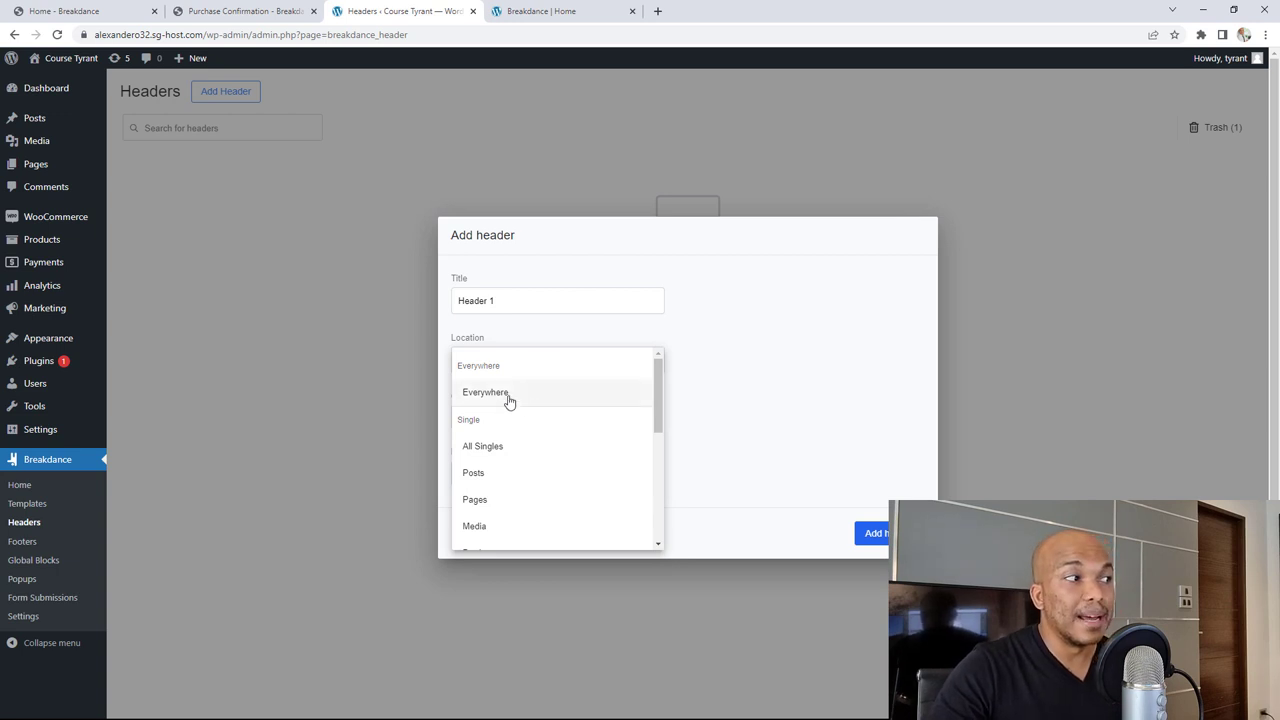
{"action": "left_click", "coordinate": [510, 397]}
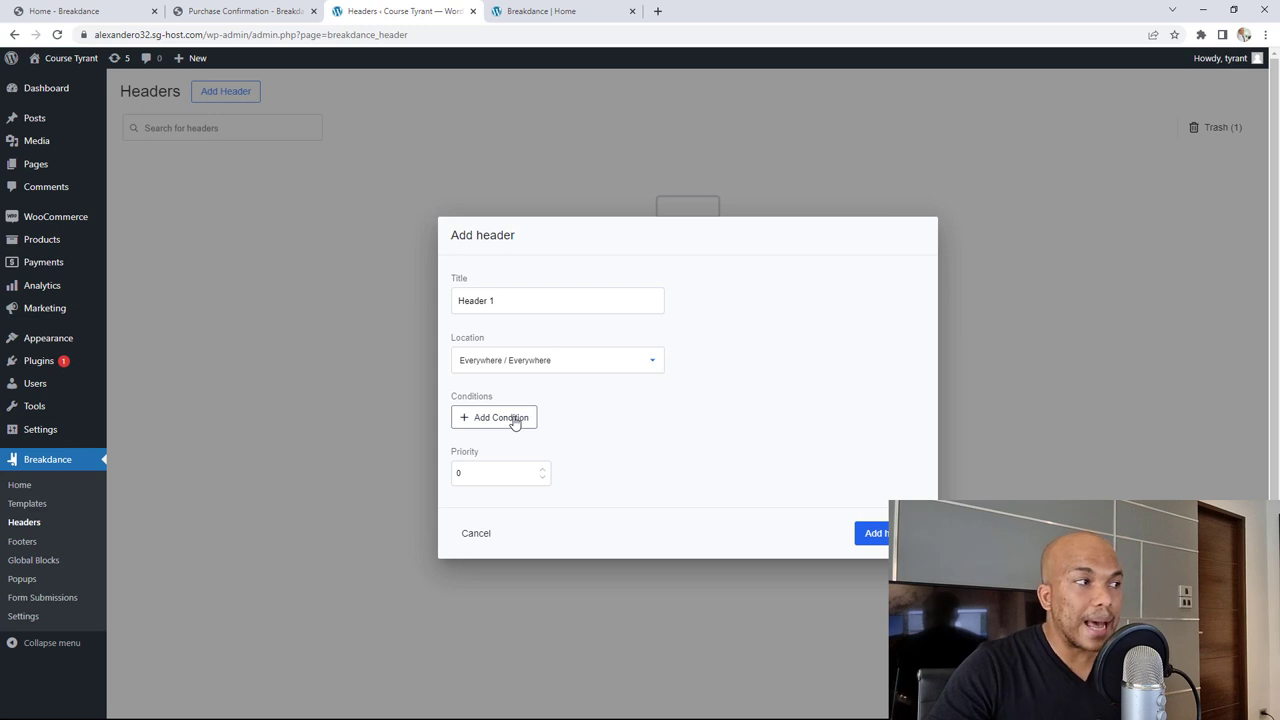
{"action": "left_click", "coordinate": [514, 420]}
{"action": "left_click", "coordinate": [522, 400]}
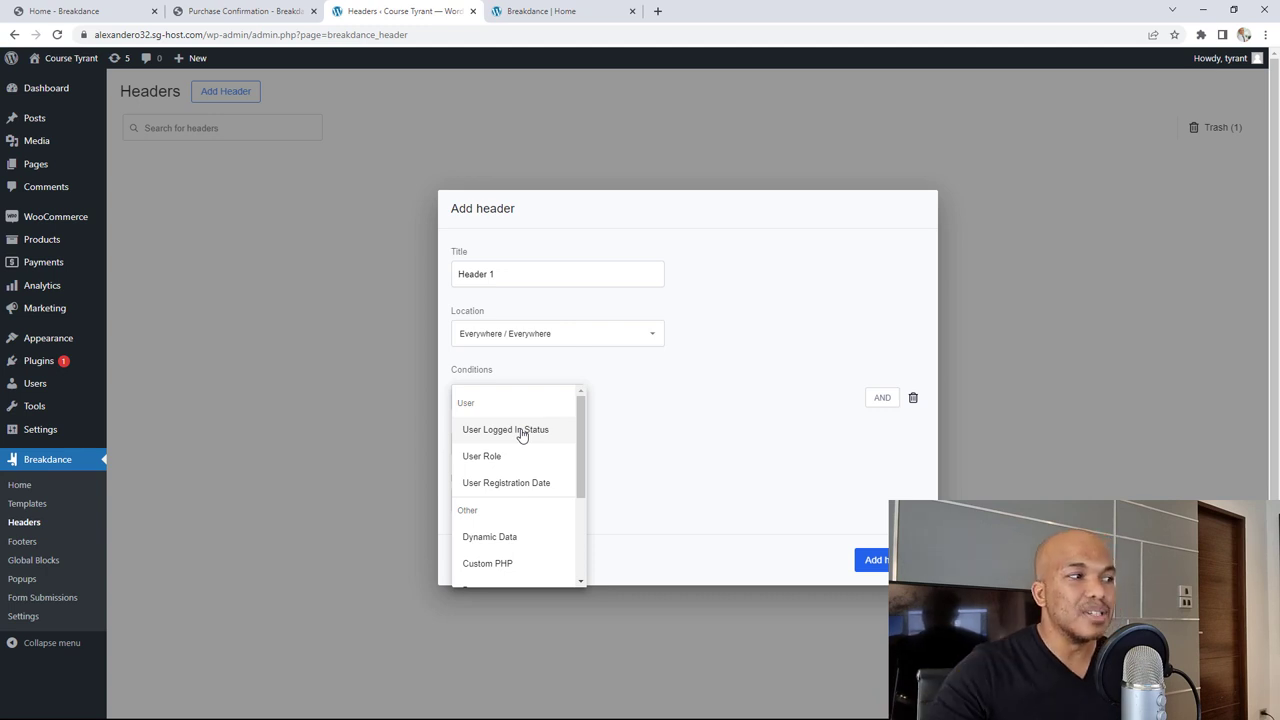
{"action": "left_click", "coordinate": [650, 445]}
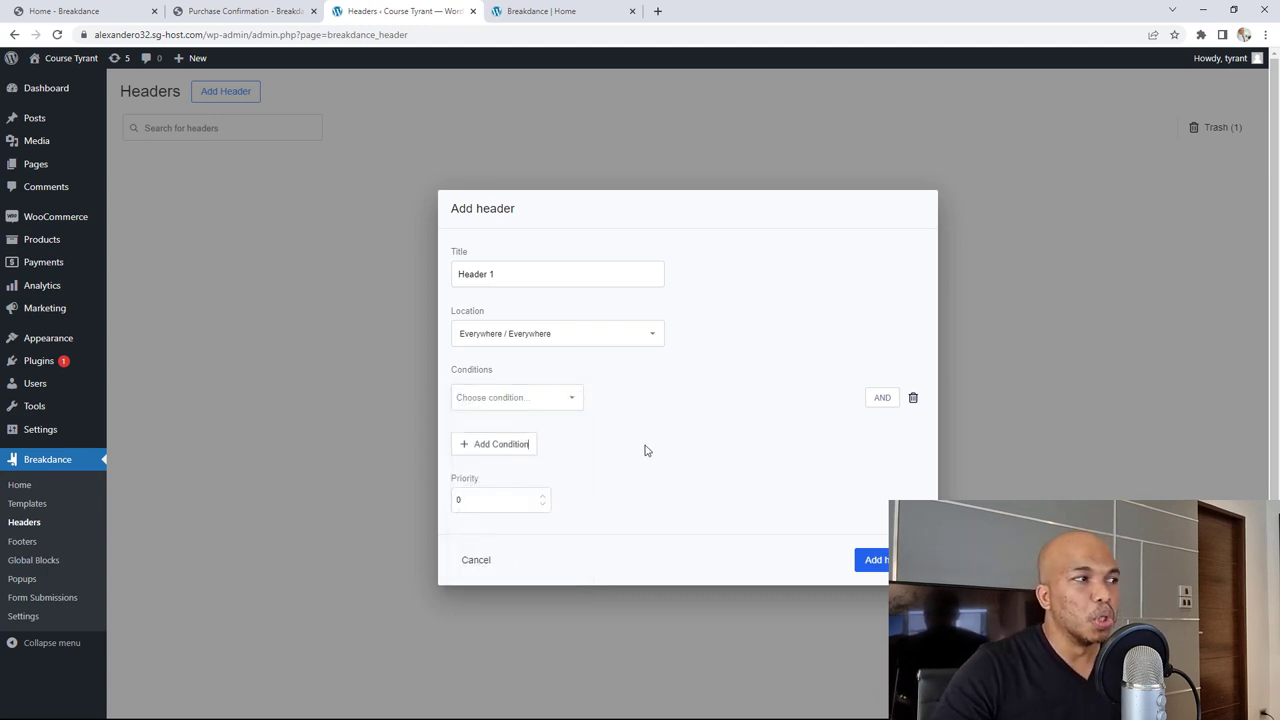
{"action": "left_click", "coordinate": [874, 562]}
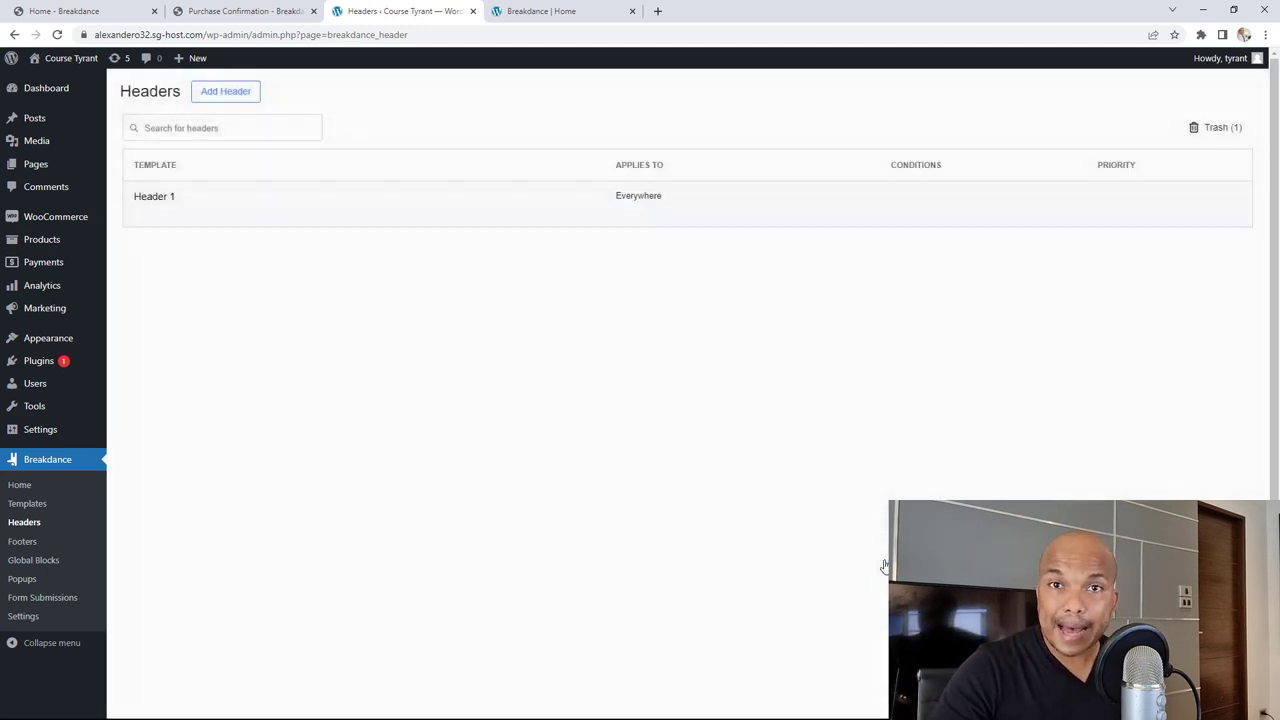
Open Header 1 for editing in Breakdance and add a Section element to the empty canvas.
{"action": "mouse_move", "coordinate": [280, 222]}
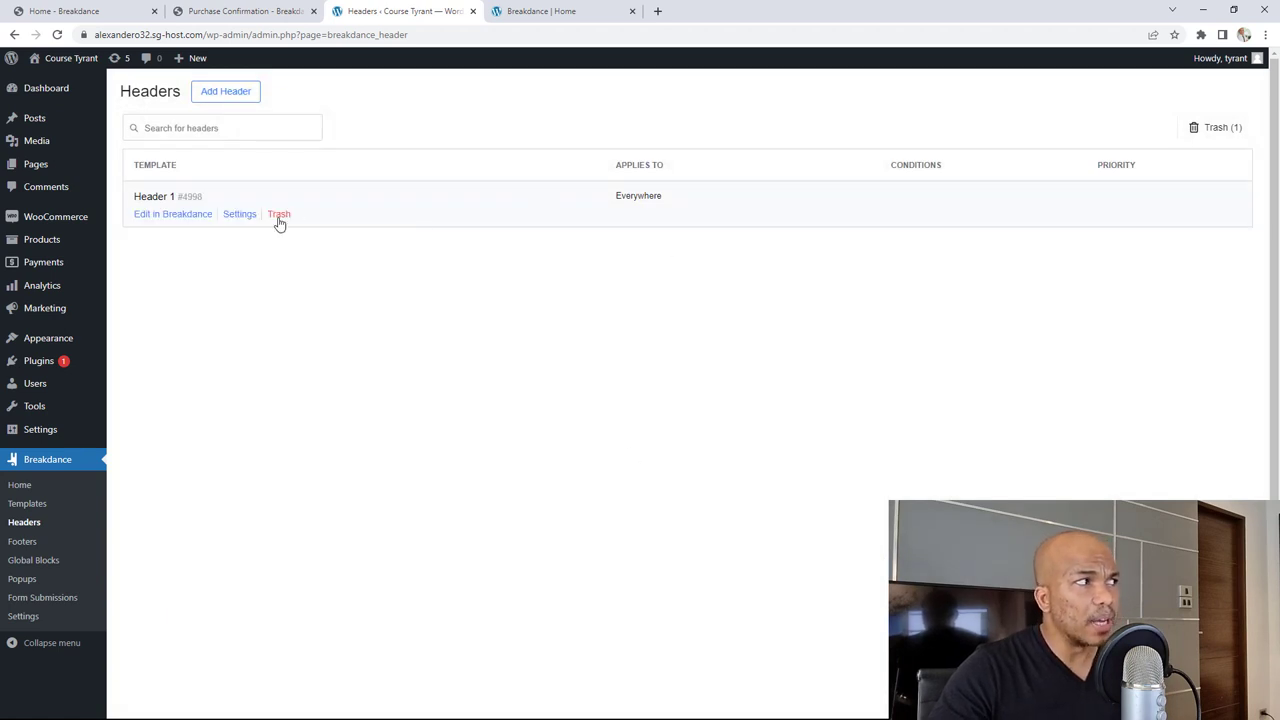
{"action": "left_click", "coordinate": [184, 219]}
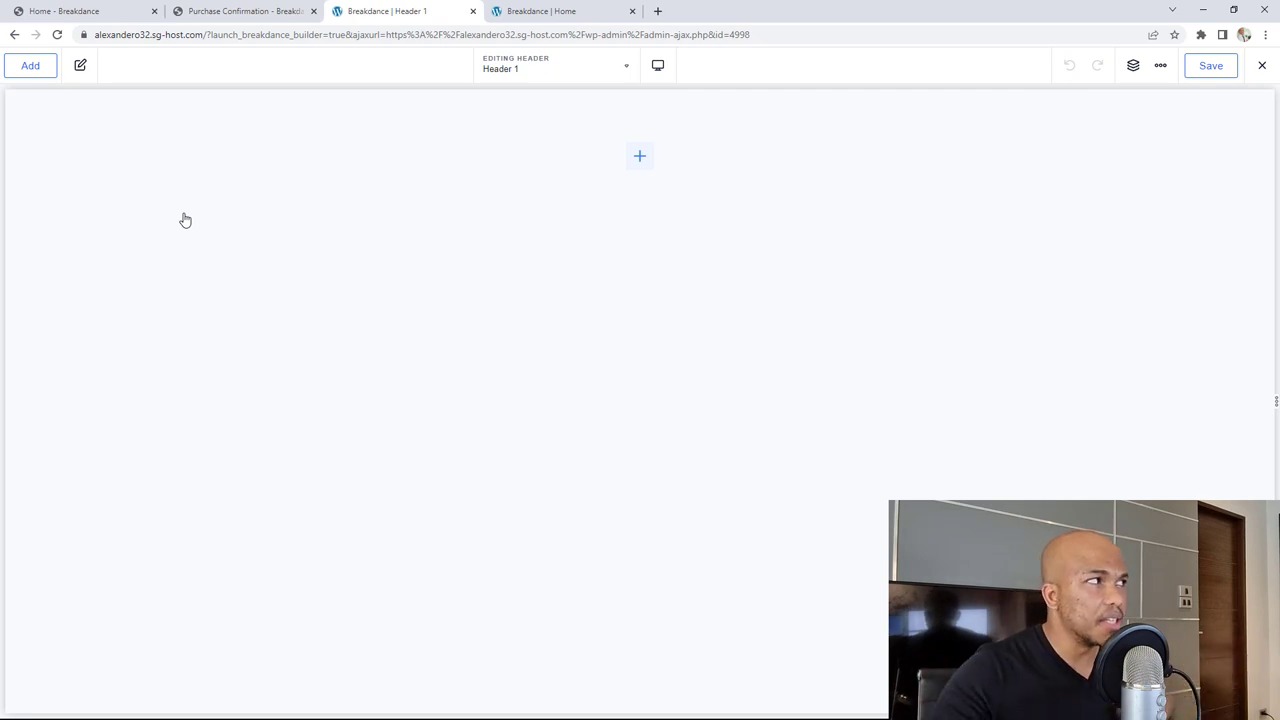
{"action": "left_click", "coordinate": [641, 158]}
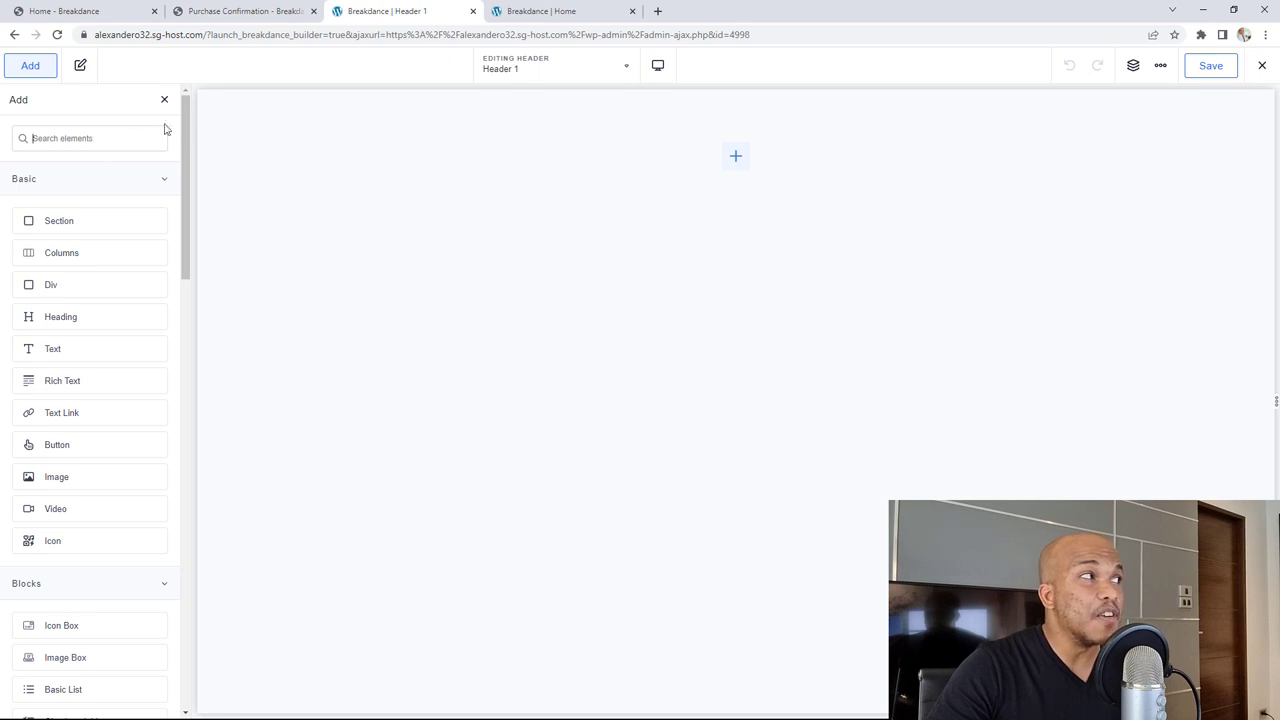
{"action": "mouse_move", "coordinate": [183, 106]}
{"action": "left_mouse_down"}
{"action": "mouse_move", "coordinate": [160, 420]}
{"action": "mouse_move", "coordinate": [206, 106]}
{"action": "left_mouse_up"}
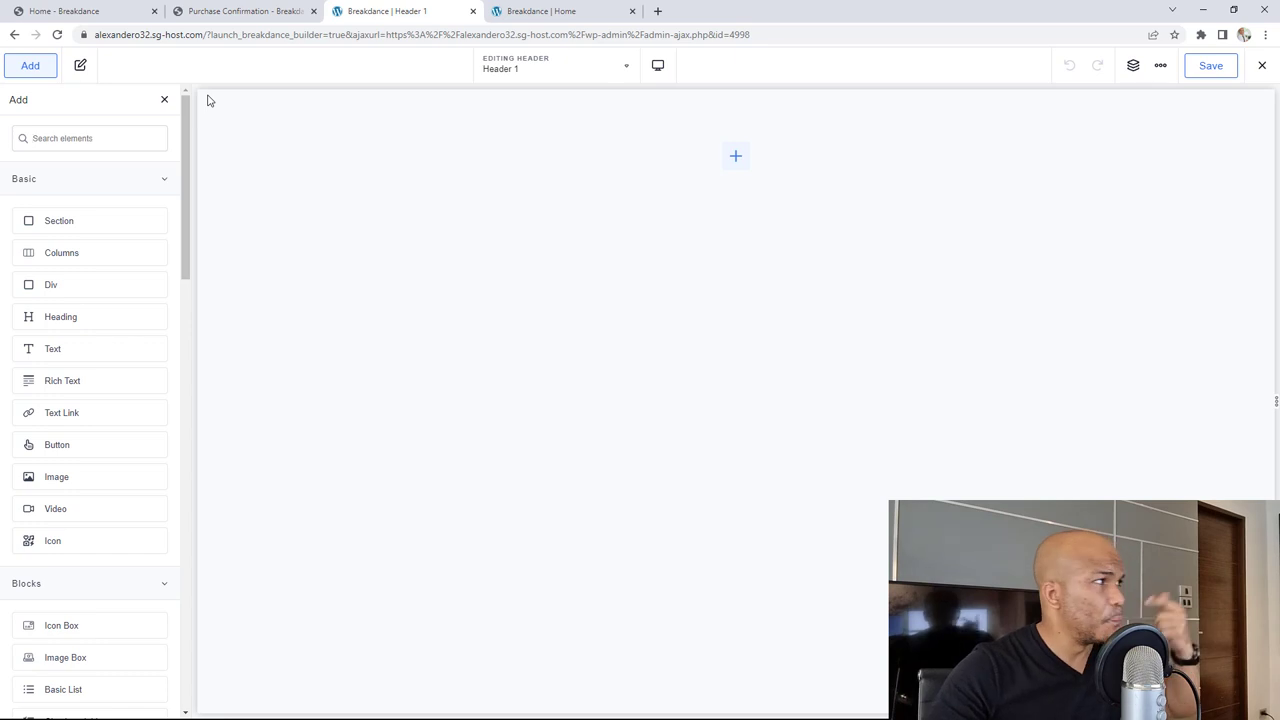
{"action": "left_click", "coordinate": [77, 229]}
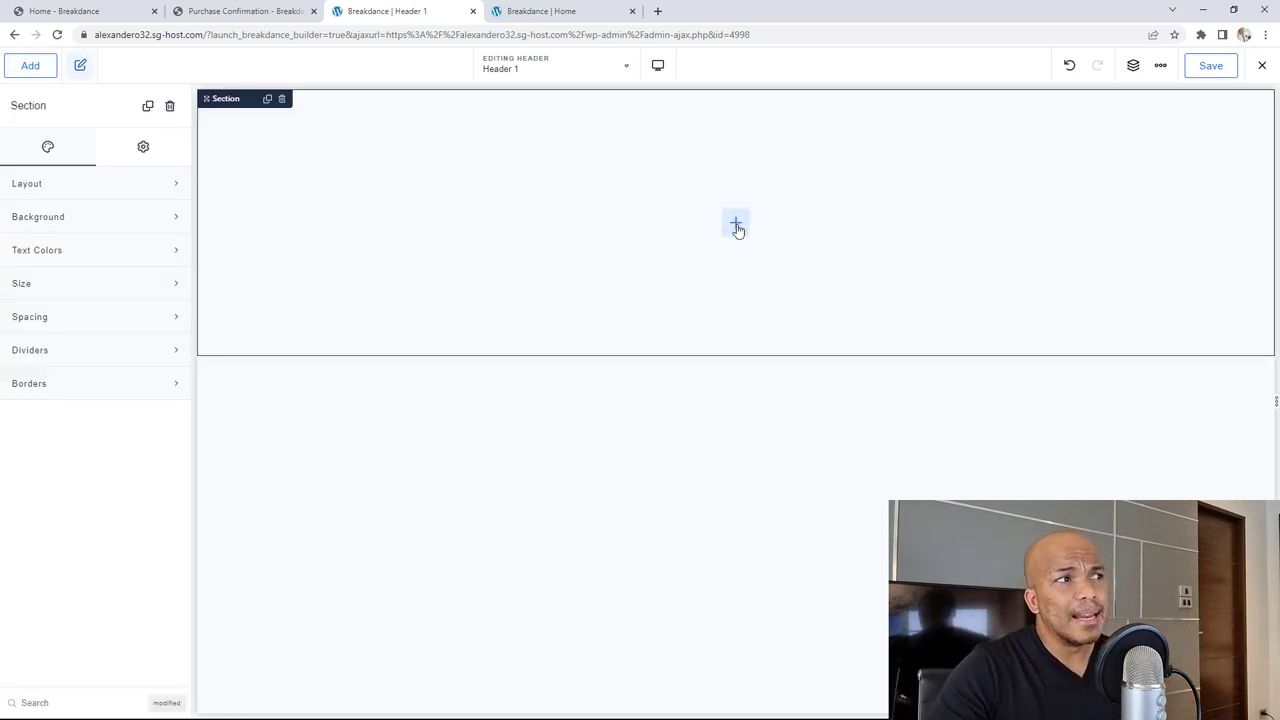
Add a Columns element inside the section using the structure with two equal columns.
{"action": "left_click", "coordinate": [736, 225]}
{"action": "left_click", "coordinate": [106, 253]}
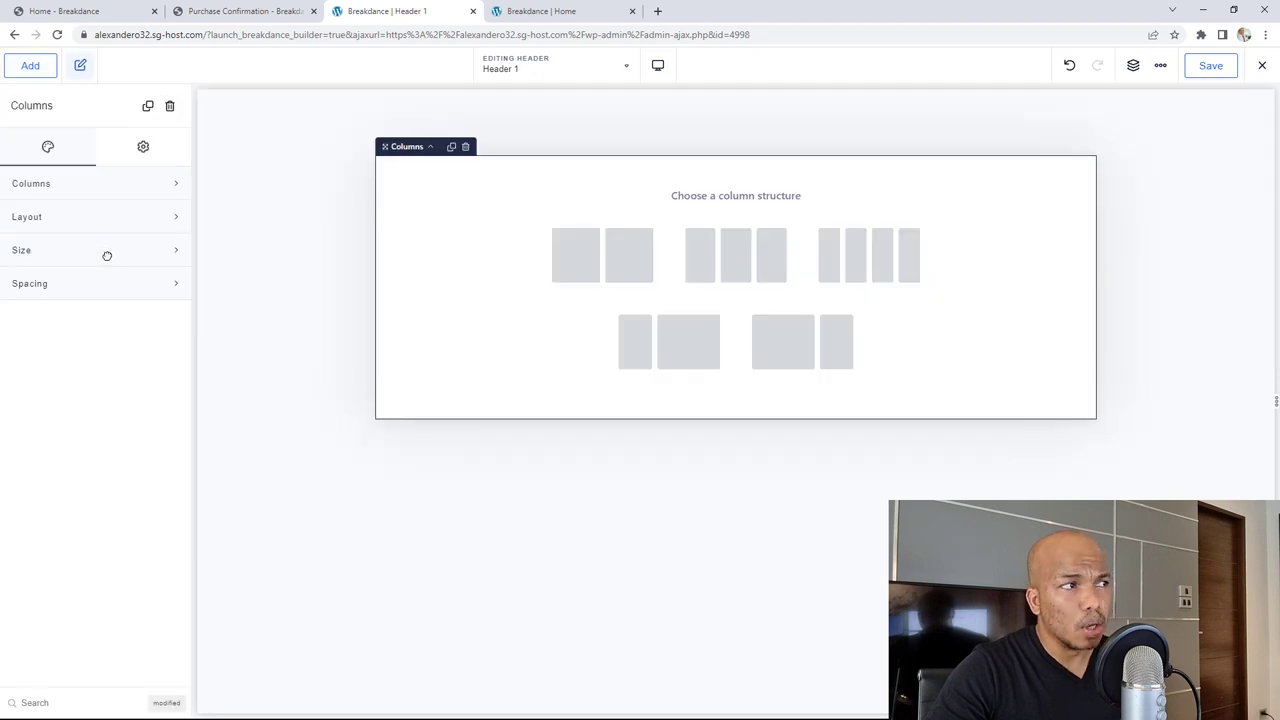
{"action": "left_click", "coordinate": [600, 260]}
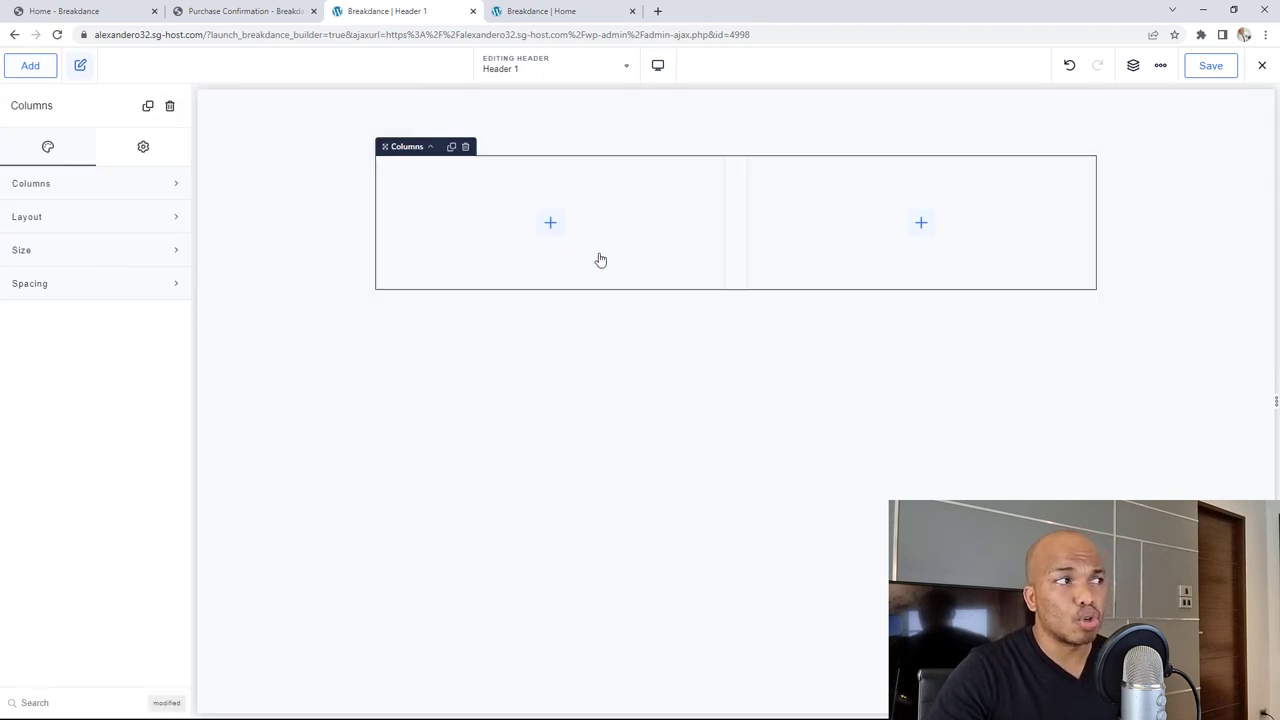
Place an Image element in the first column and fill it with travel-logo.png from the media library.
{"action": "left_click", "coordinate": [553, 225]}
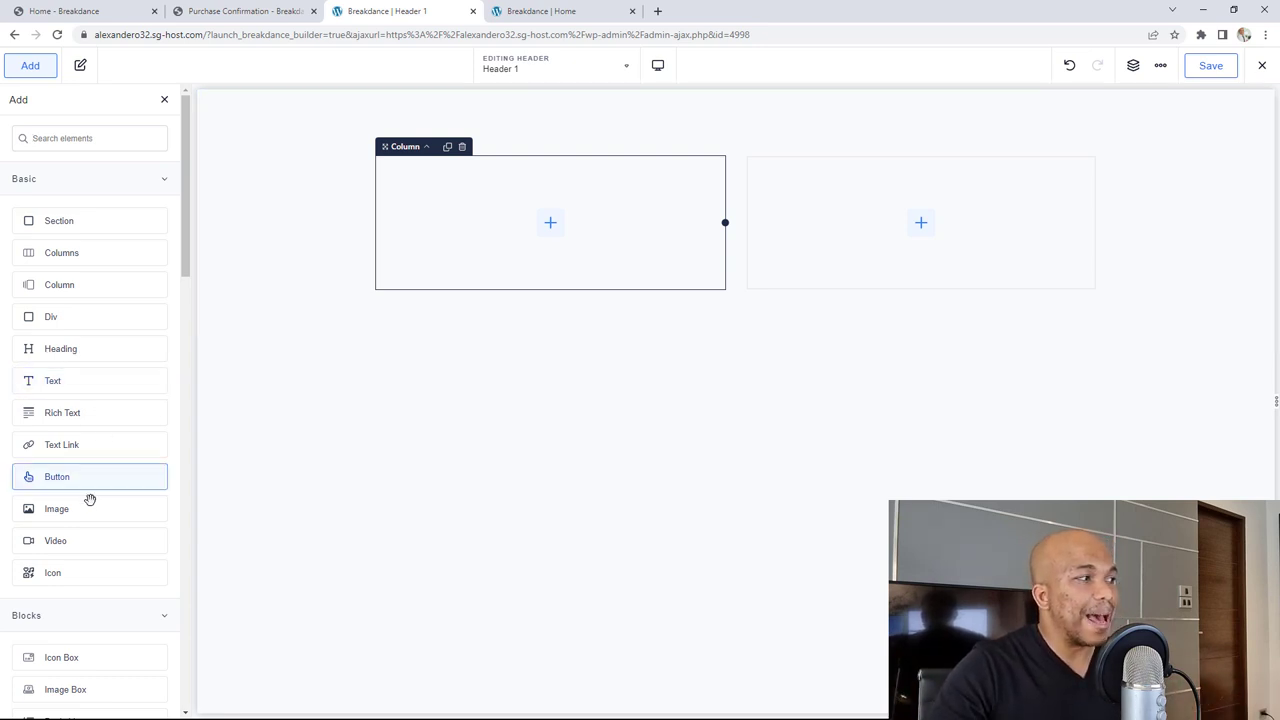
{"action": "left_click_drag", "start_coordinate": [83, 512], "coordinate": [487, 240]}
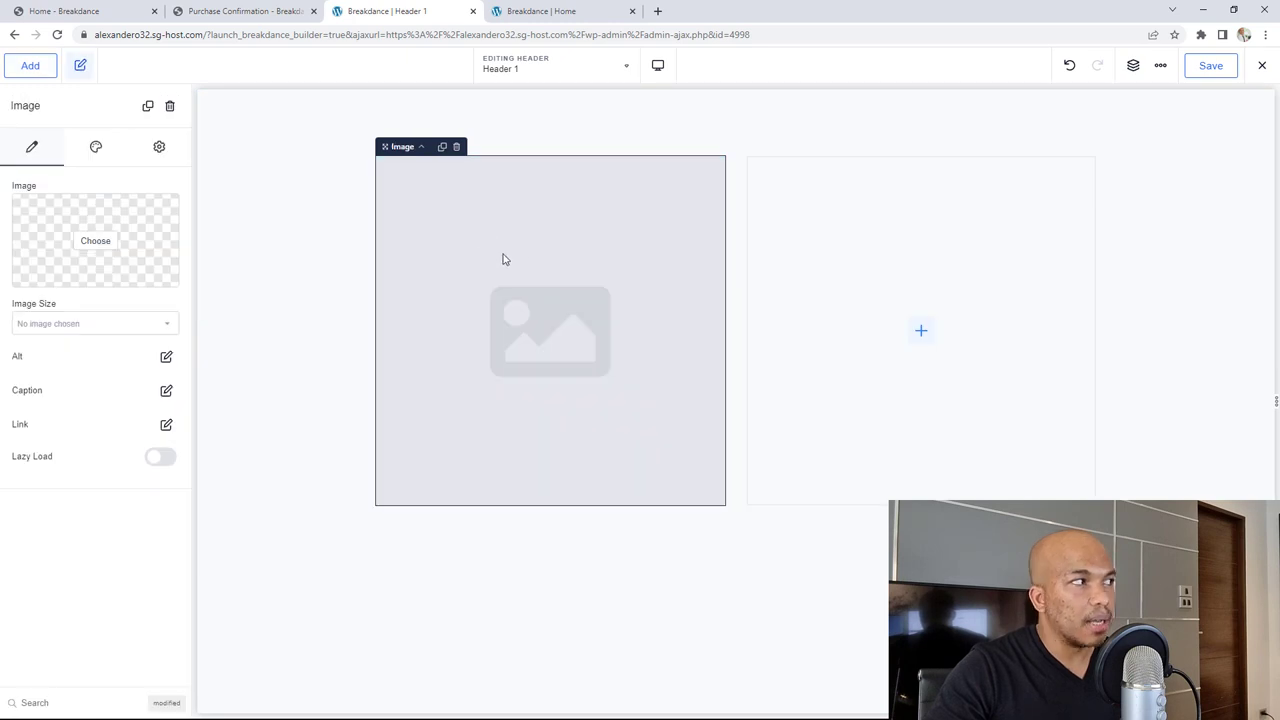
{"action": "left_click", "coordinate": [106, 238]}
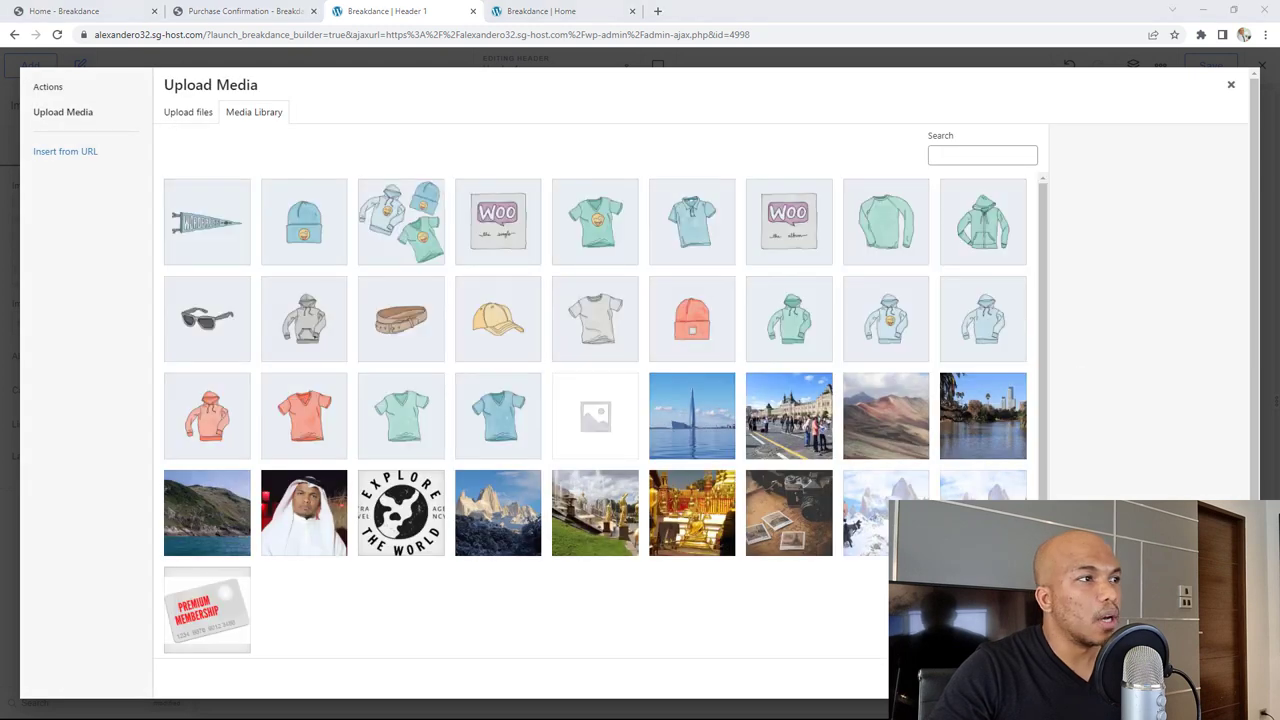
{"action": "left_click", "coordinate": [385, 540]}
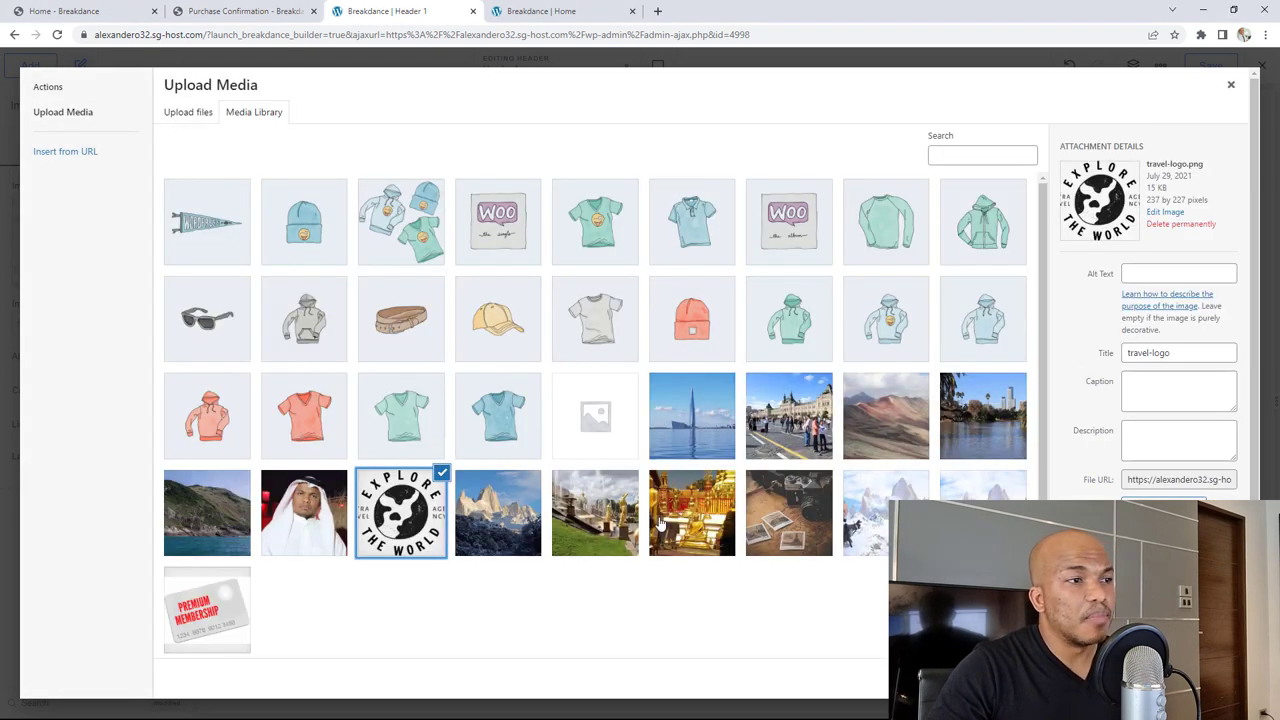
{"action": "left_click", "coordinate": [1190, 684]}
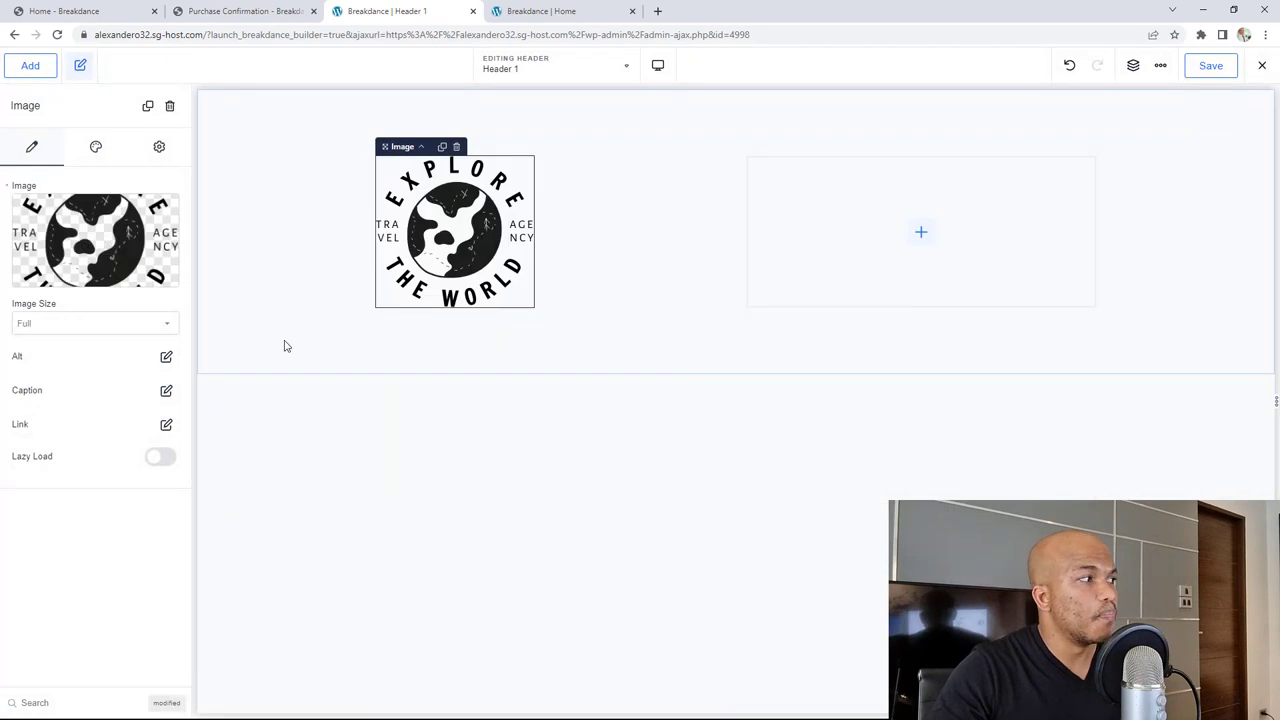
Link the travel logo image to the existing Home page as a URL link, found by searching for "home".
{"action": "left_click", "coordinate": [167, 426]}
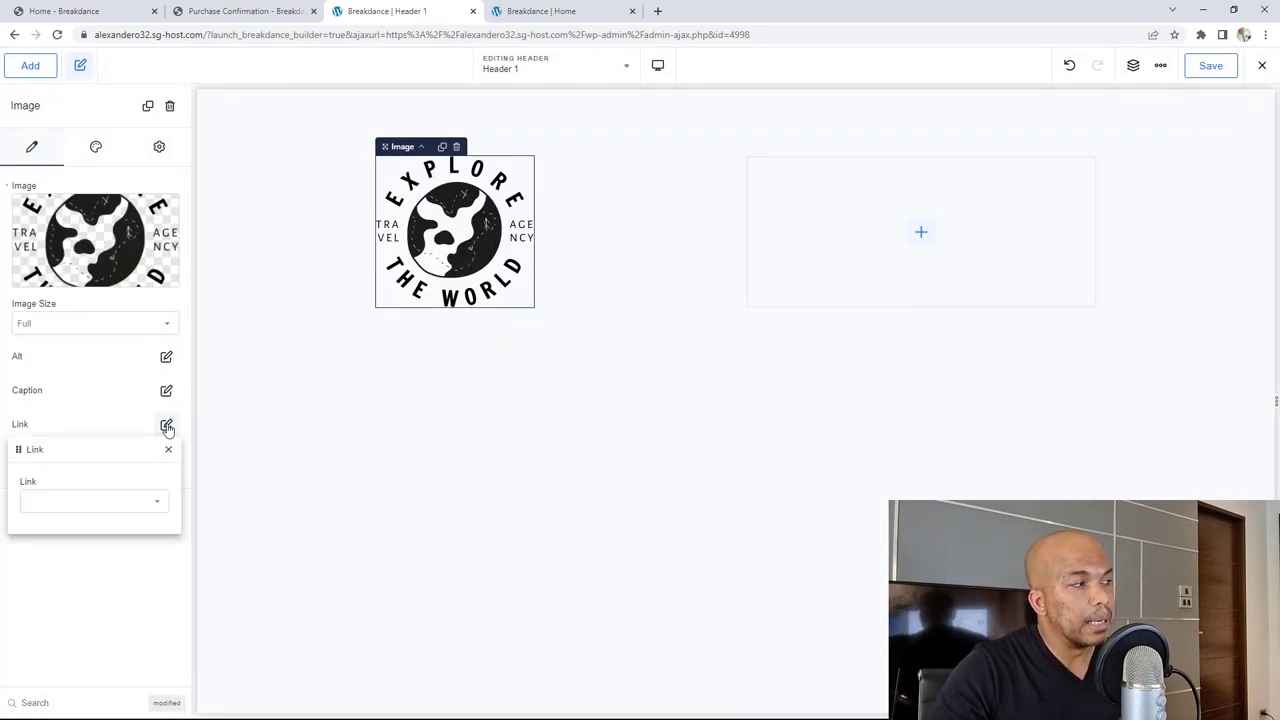
{"action": "left_click", "coordinate": [141, 503]}
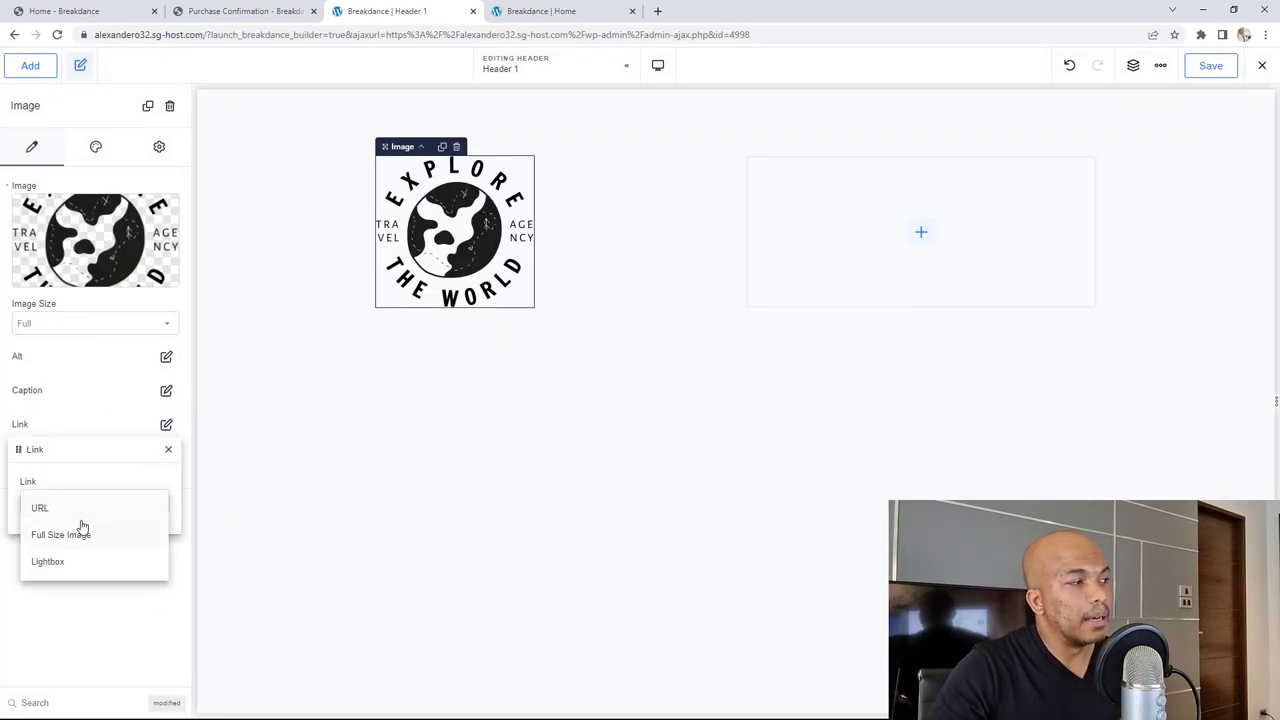
{"action": "left_click", "coordinate": [40, 508]}
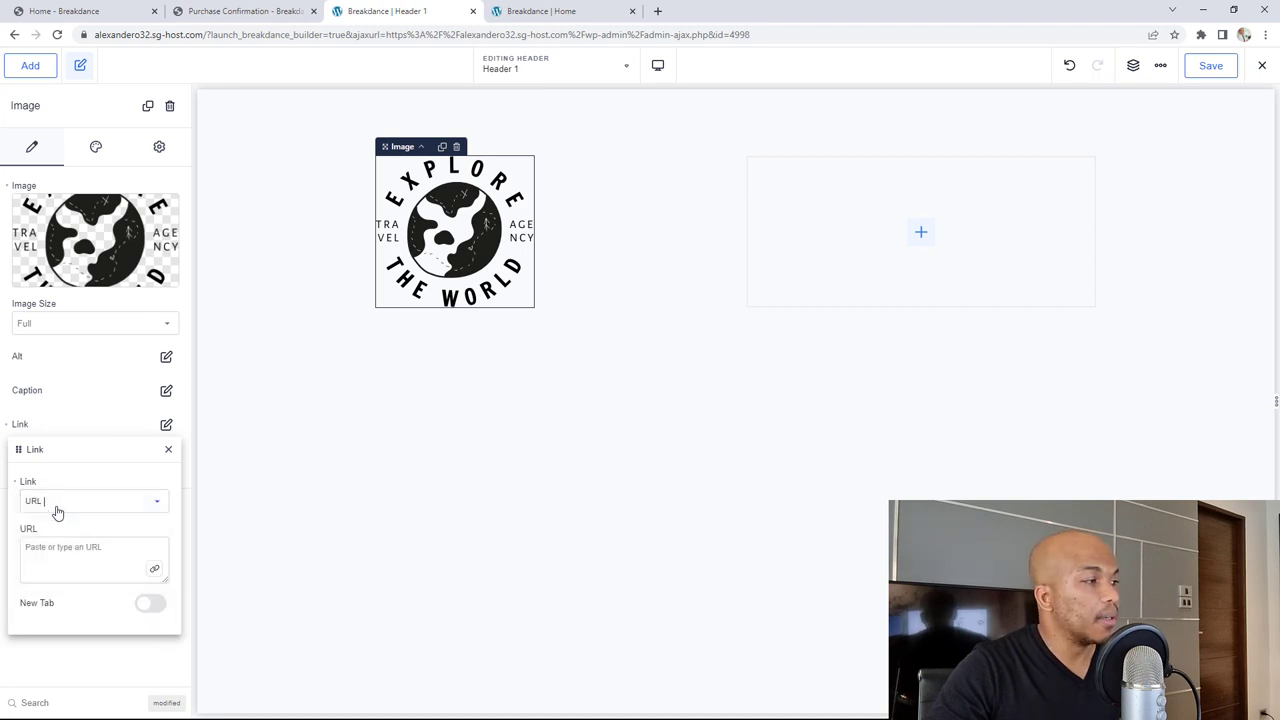
{"action": "left_click", "coordinate": [154, 570]}
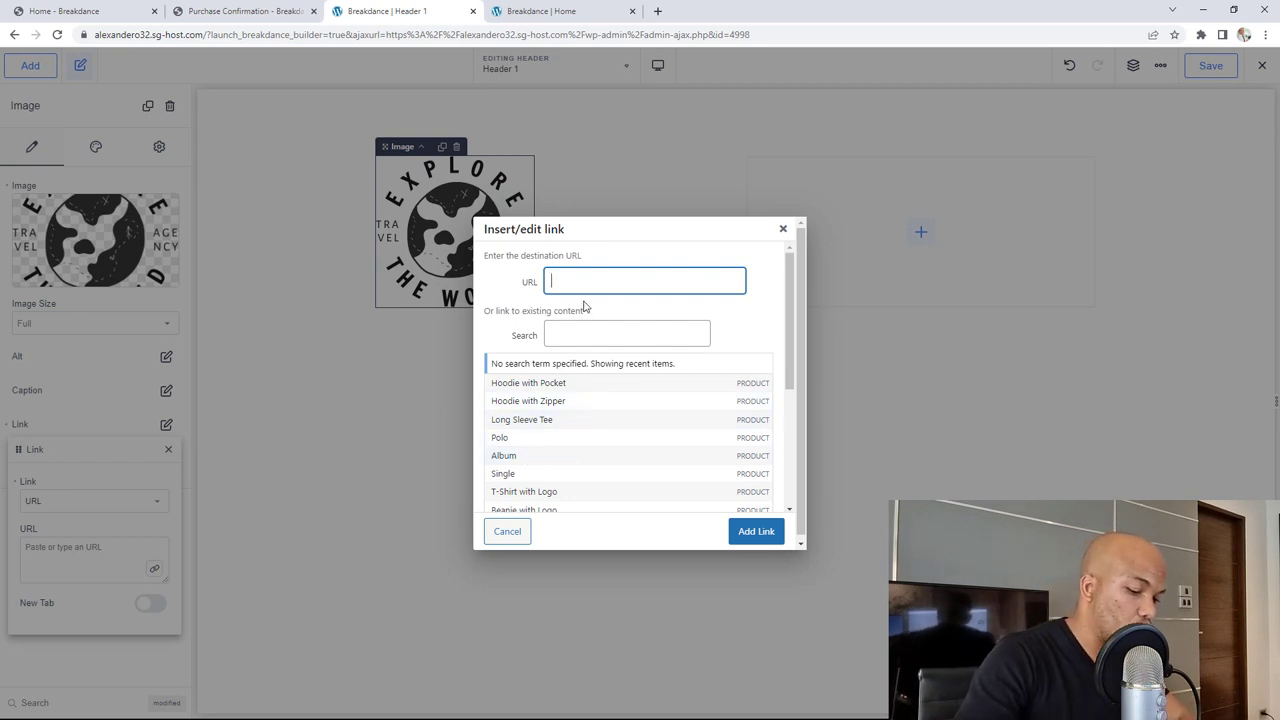
{"action": "type", "text": "home"}
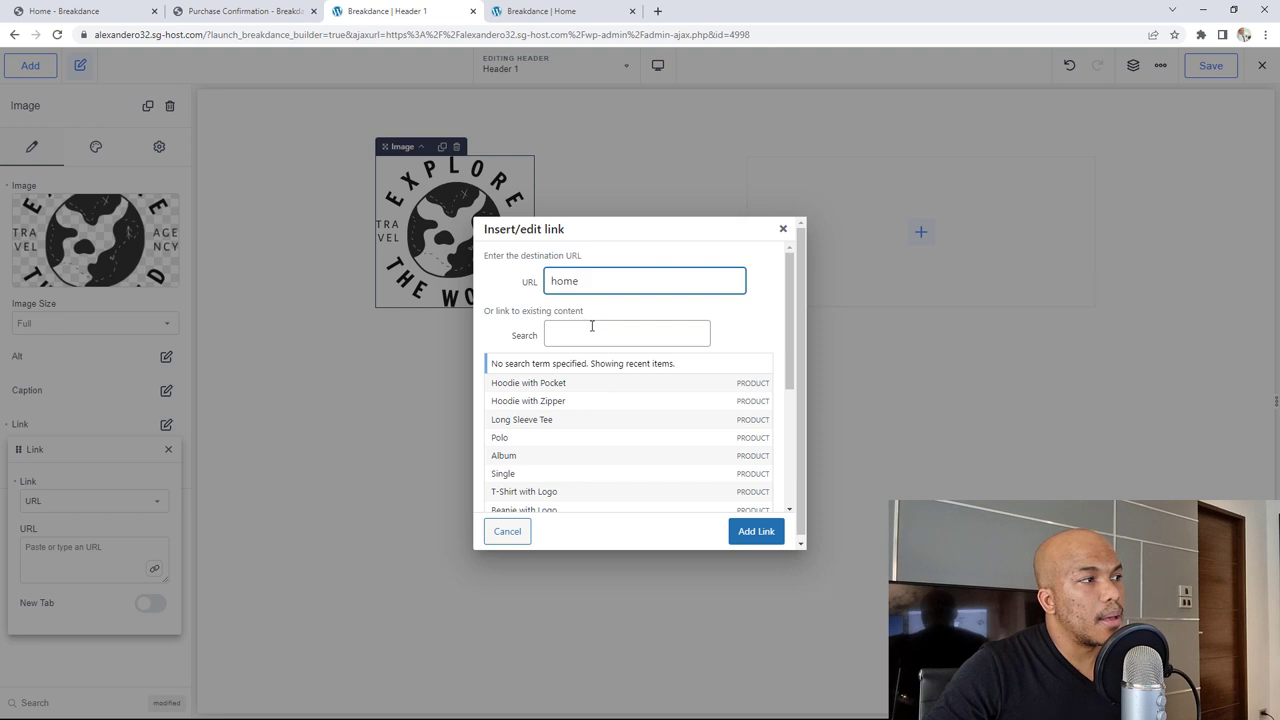
{"action": "left_click", "coordinate": [590, 333]}
{"action": "type", "text": "h"}
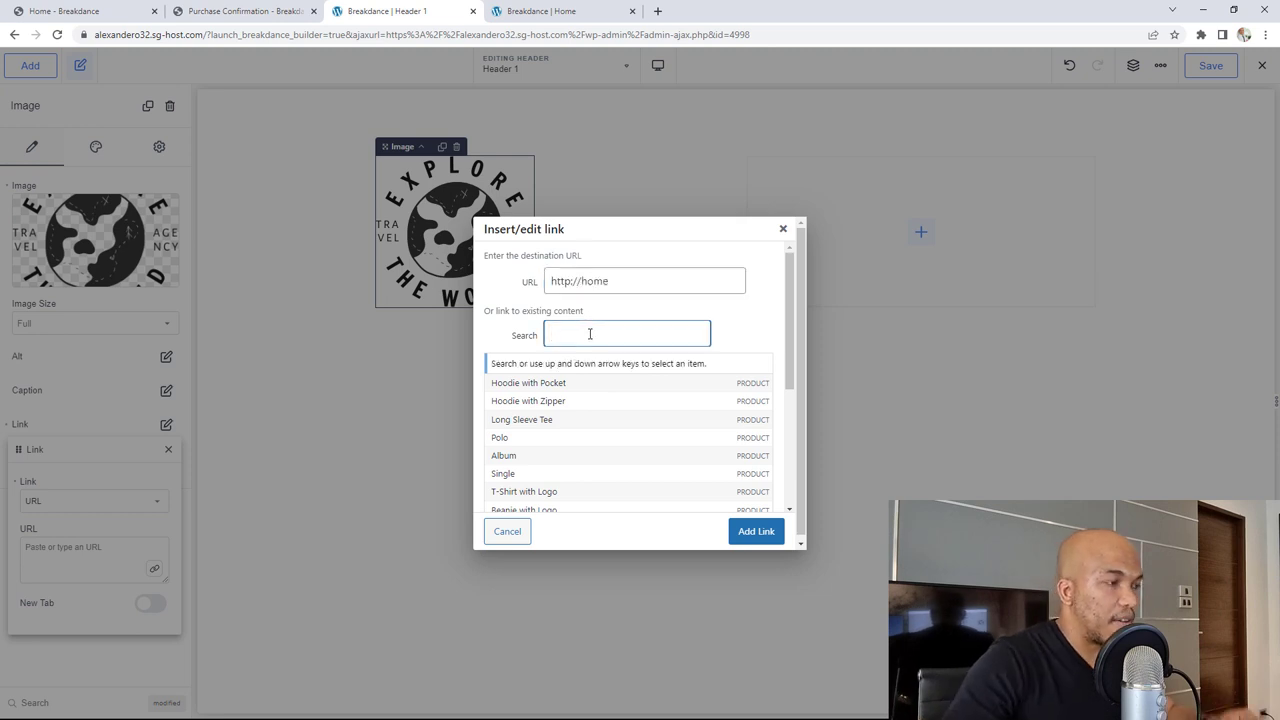
{"action": "type", "text": "om"}
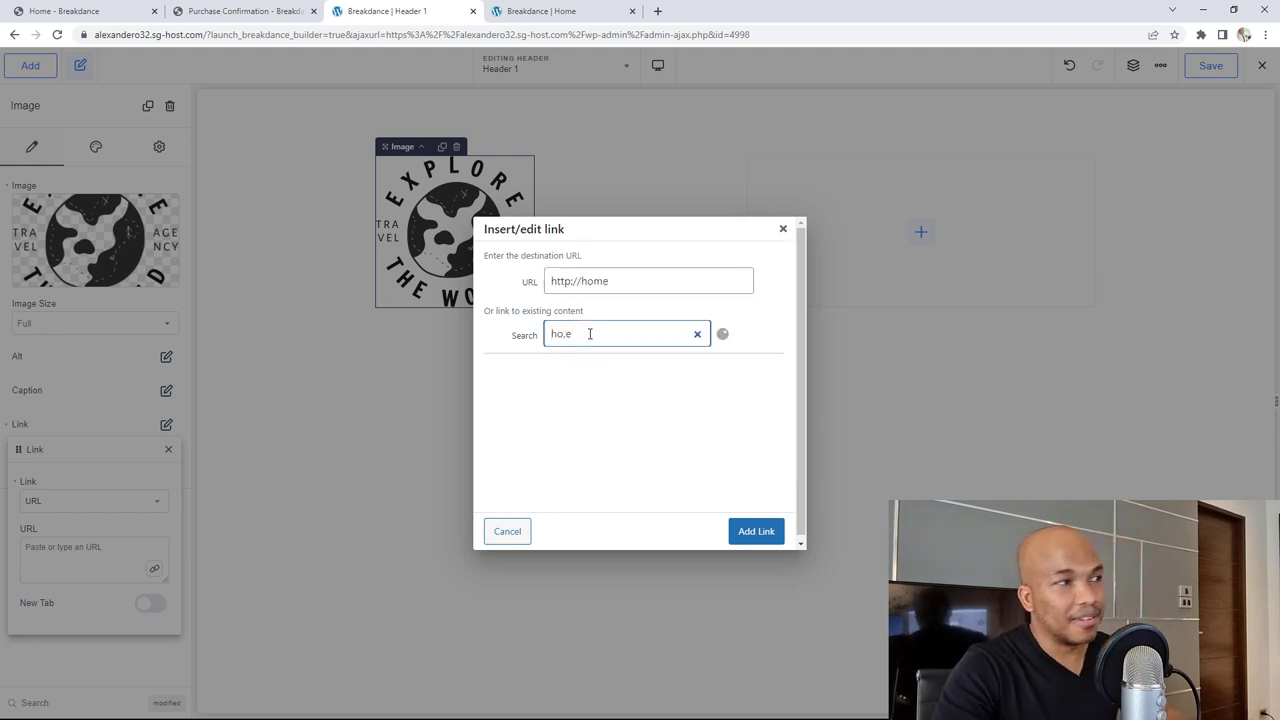
{"action": "key", "text": "BackSpace"}
{"action": "type", "text": "me"}
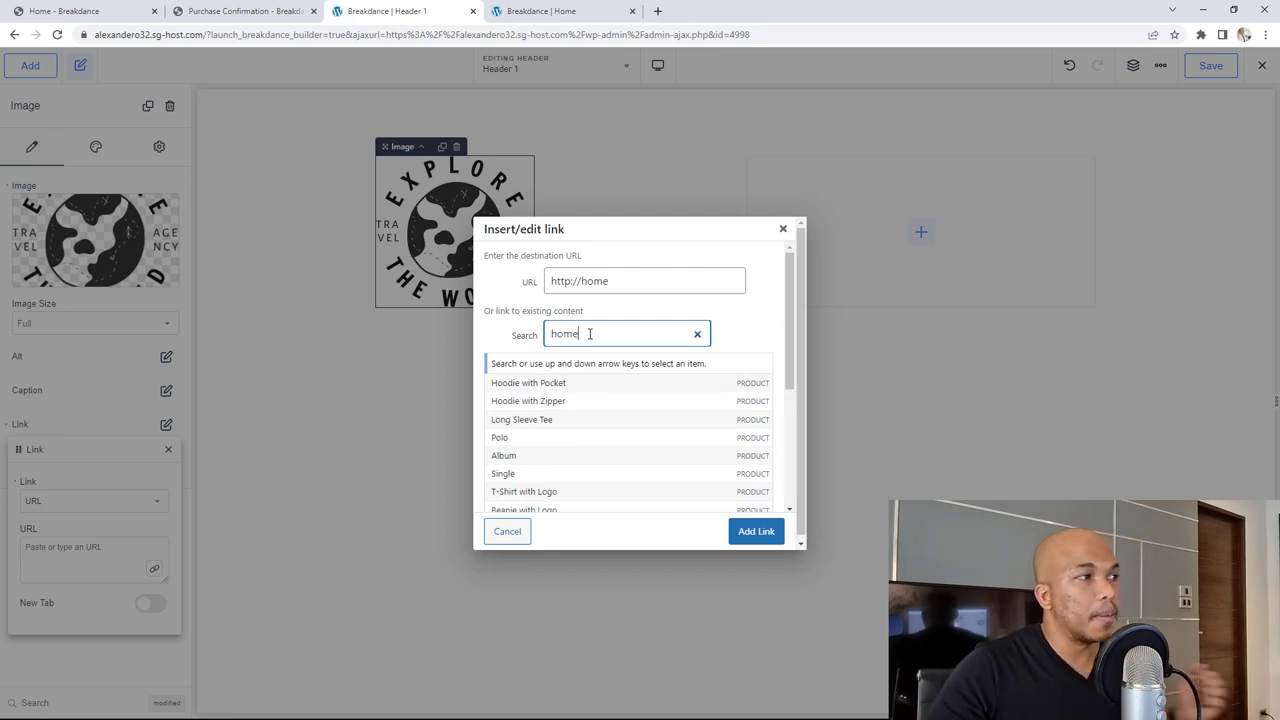
{"action": "left_click", "coordinate": [539, 366]}
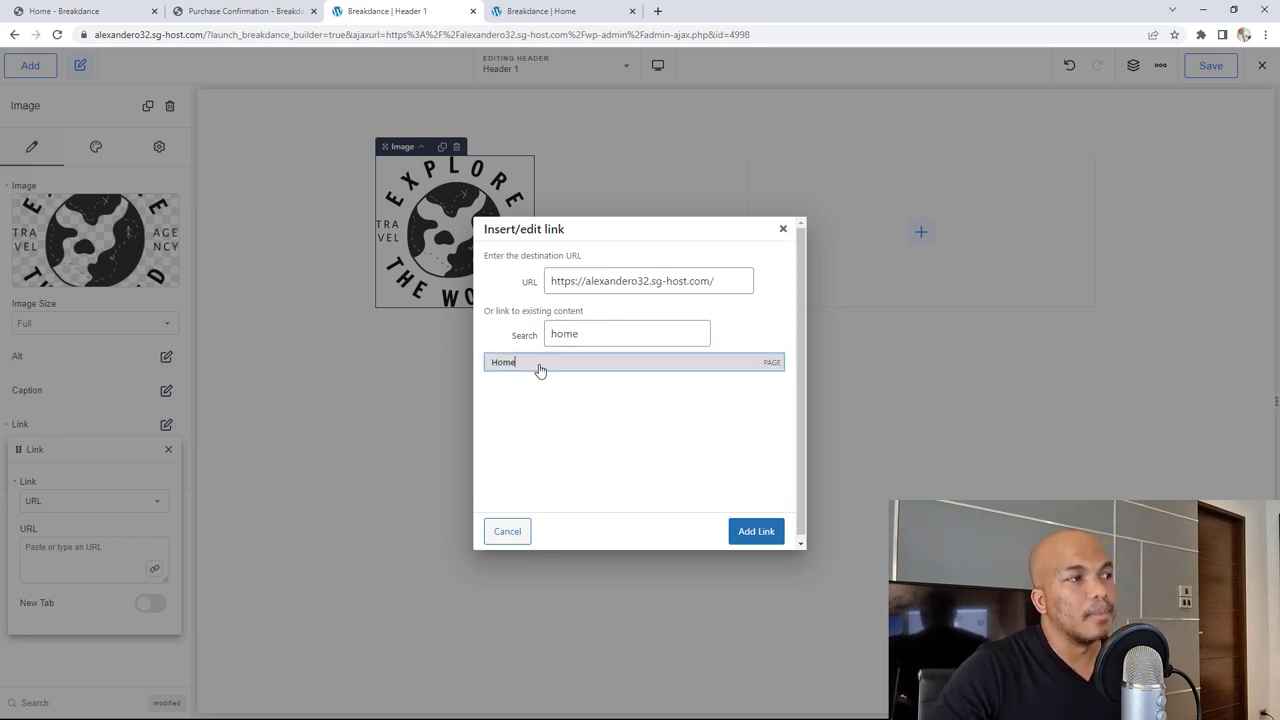
{"action": "left_click", "coordinate": [762, 531]}
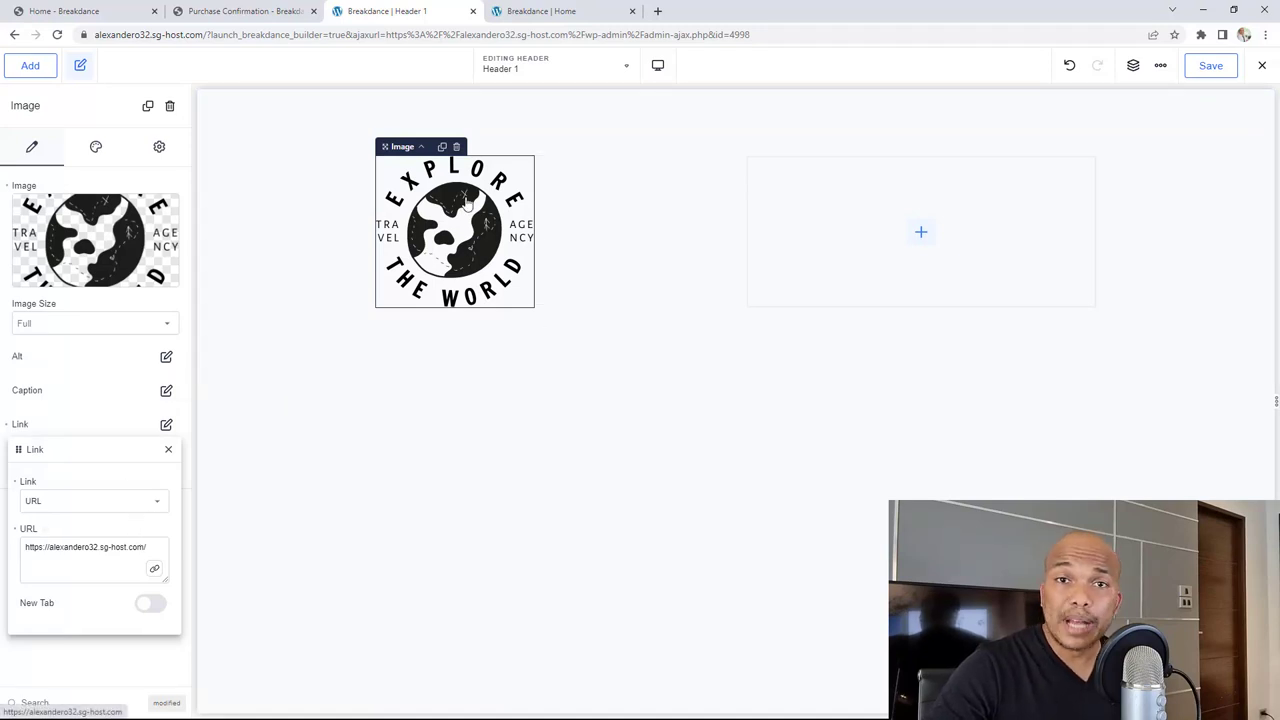
Place a Menu Builder element in the second column and preview its Products, Use Cases, Developers and About dropdowns.
{"action": "left_click", "coordinate": [921, 233]}
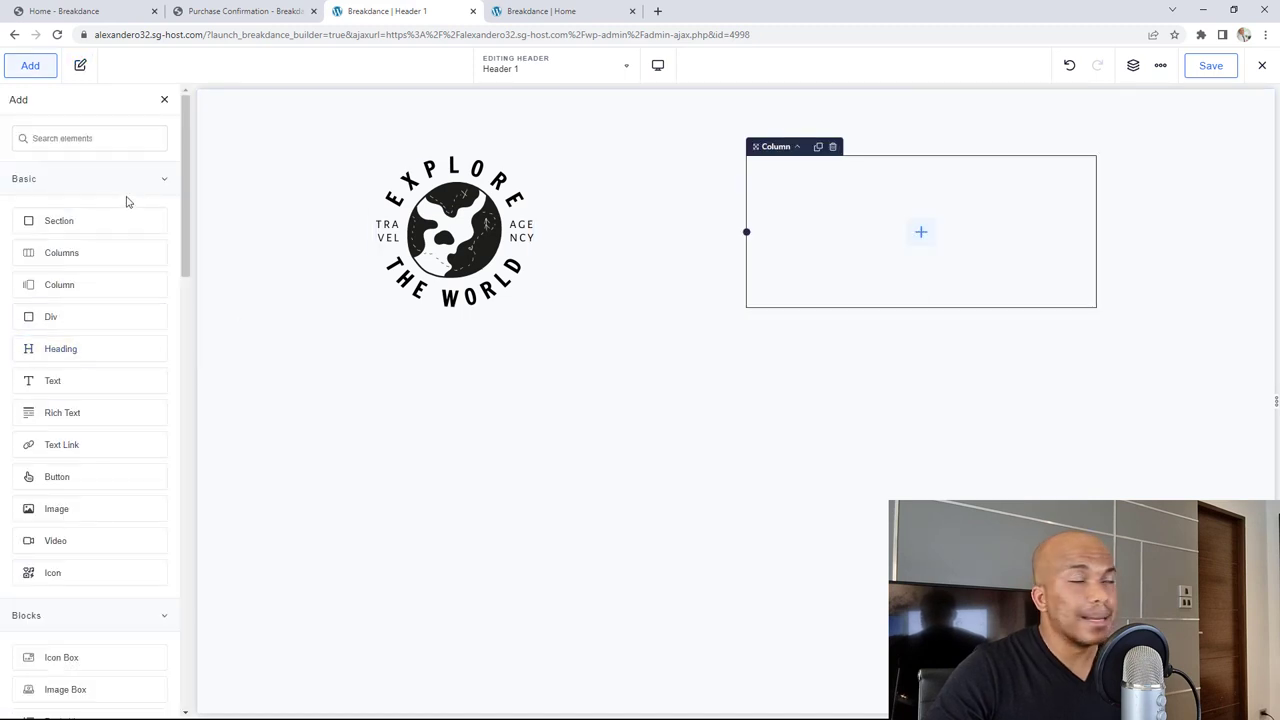
{"action": "left_click", "coordinate": [112, 179]}
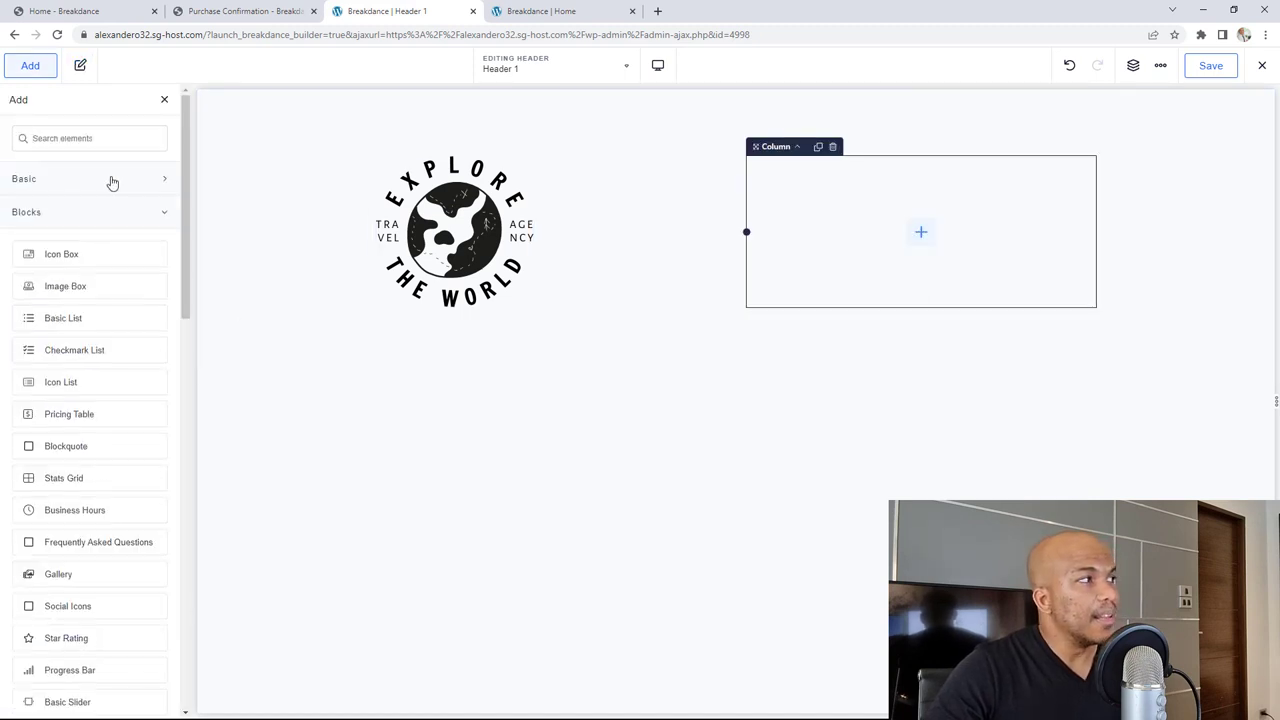
{"action": "left_click", "coordinate": [105, 213]}
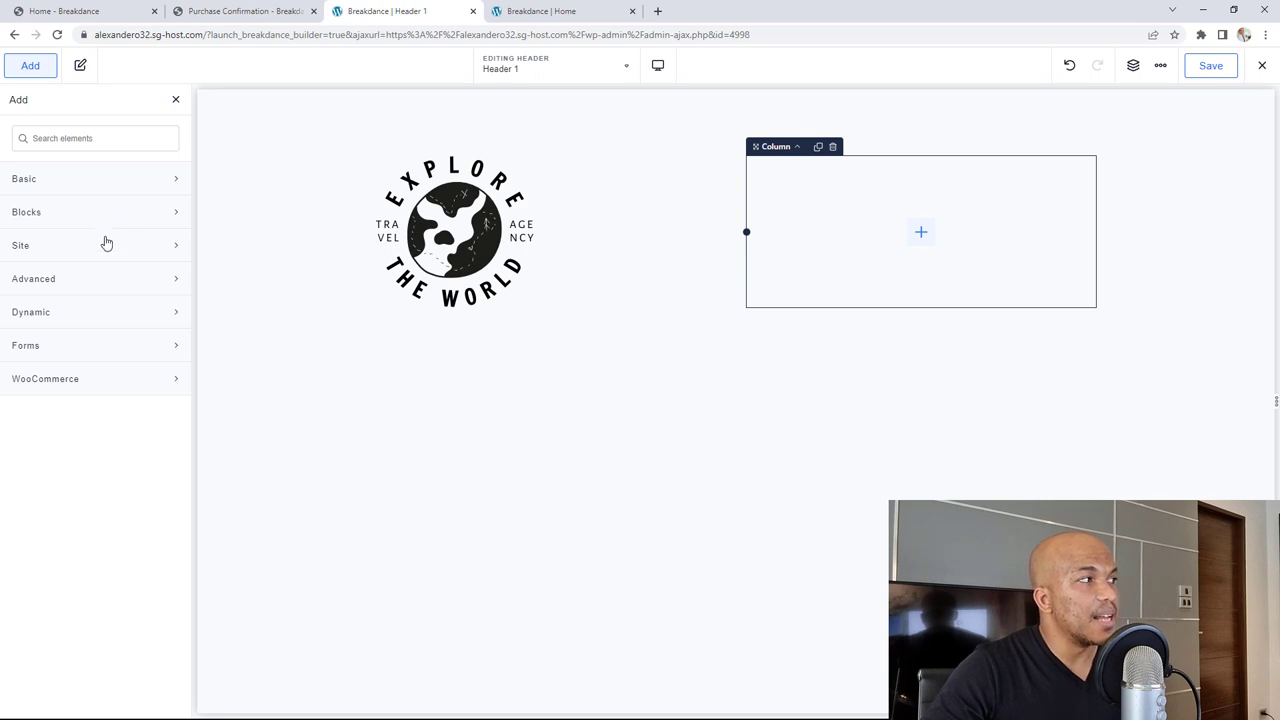
{"action": "left_click", "coordinate": [112, 247]}
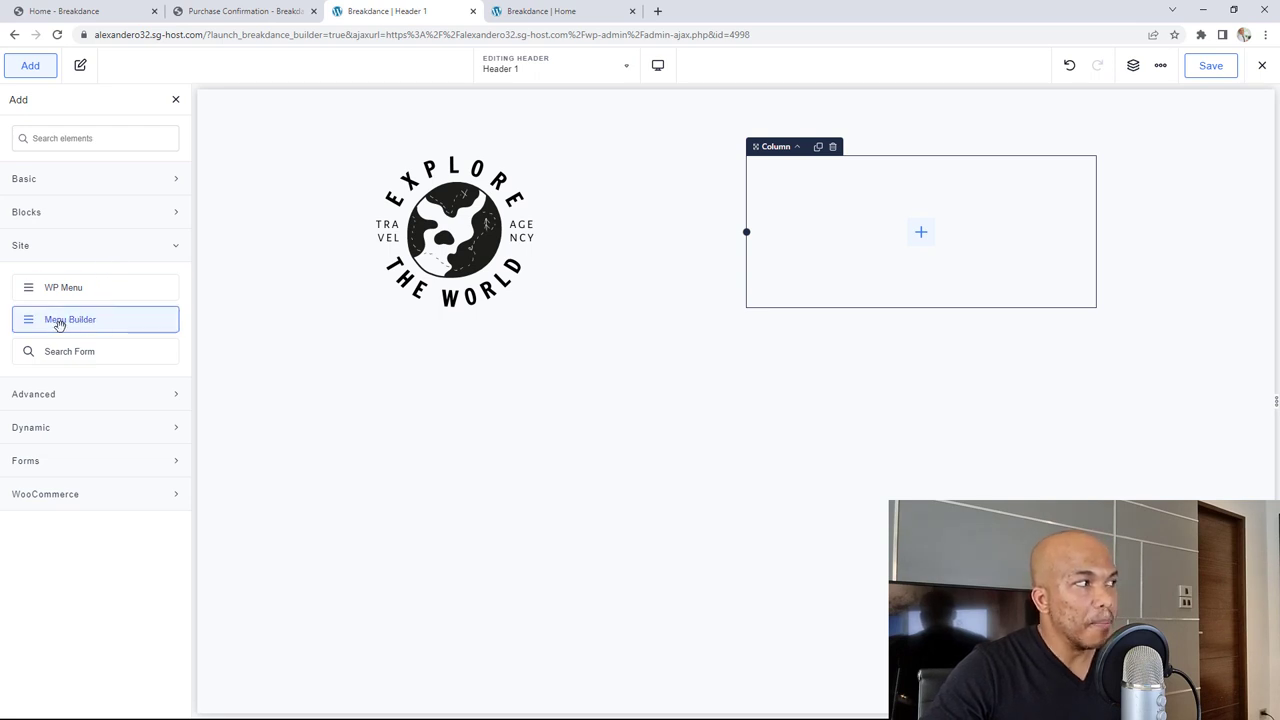
{"action": "left_click_drag", "start_coordinate": [37, 327], "coordinate": [910, 236]}
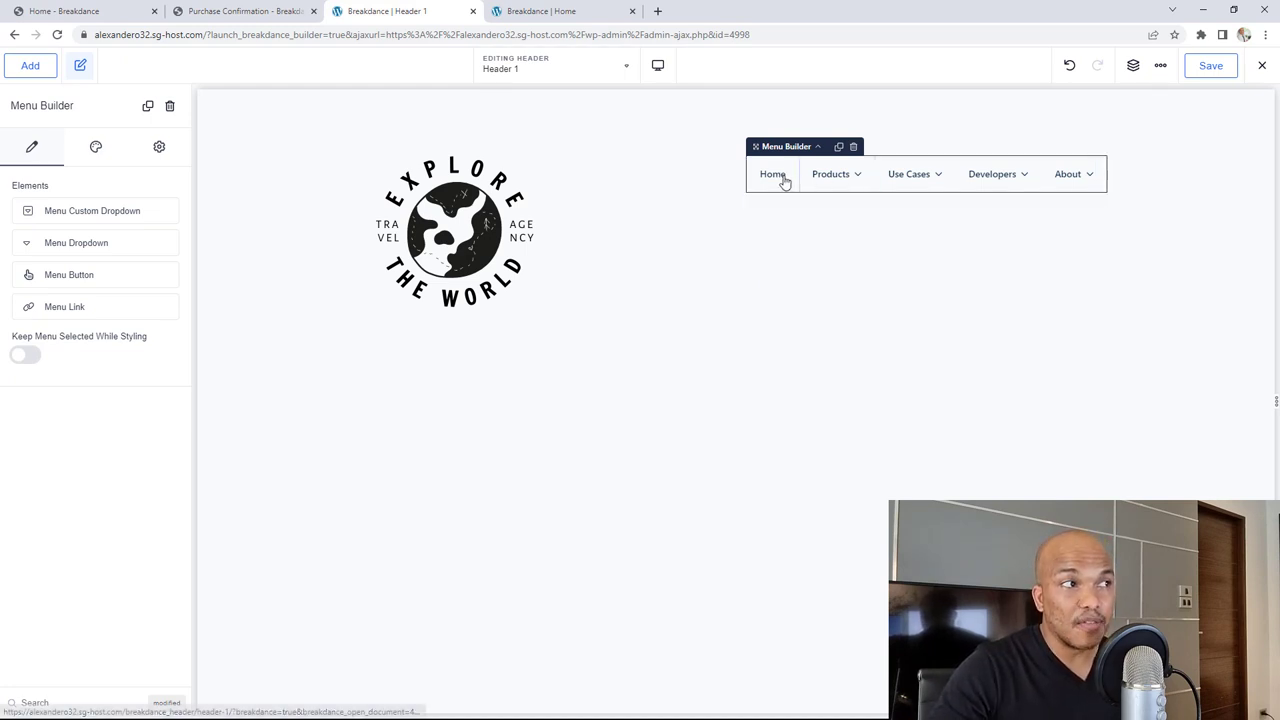
{"action": "left_click", "coordinate": [859, 176]}
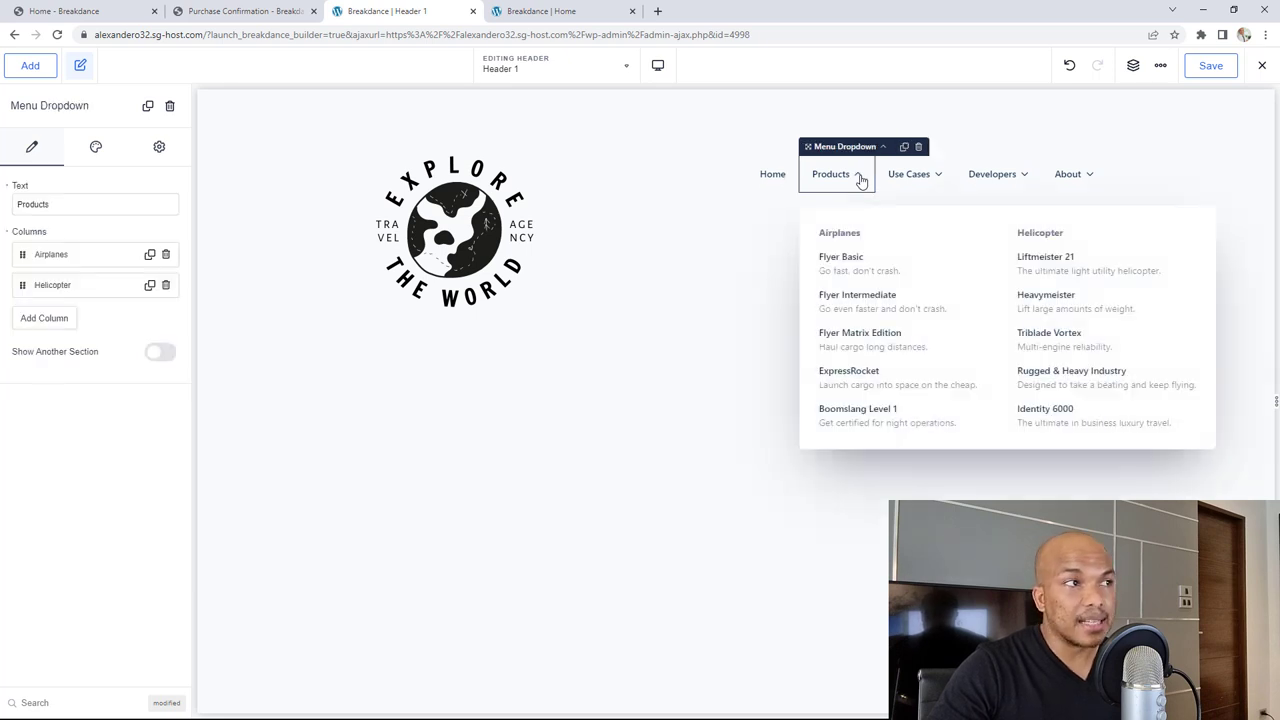
{"action": "left_click", "coordinate": [943, 182]}
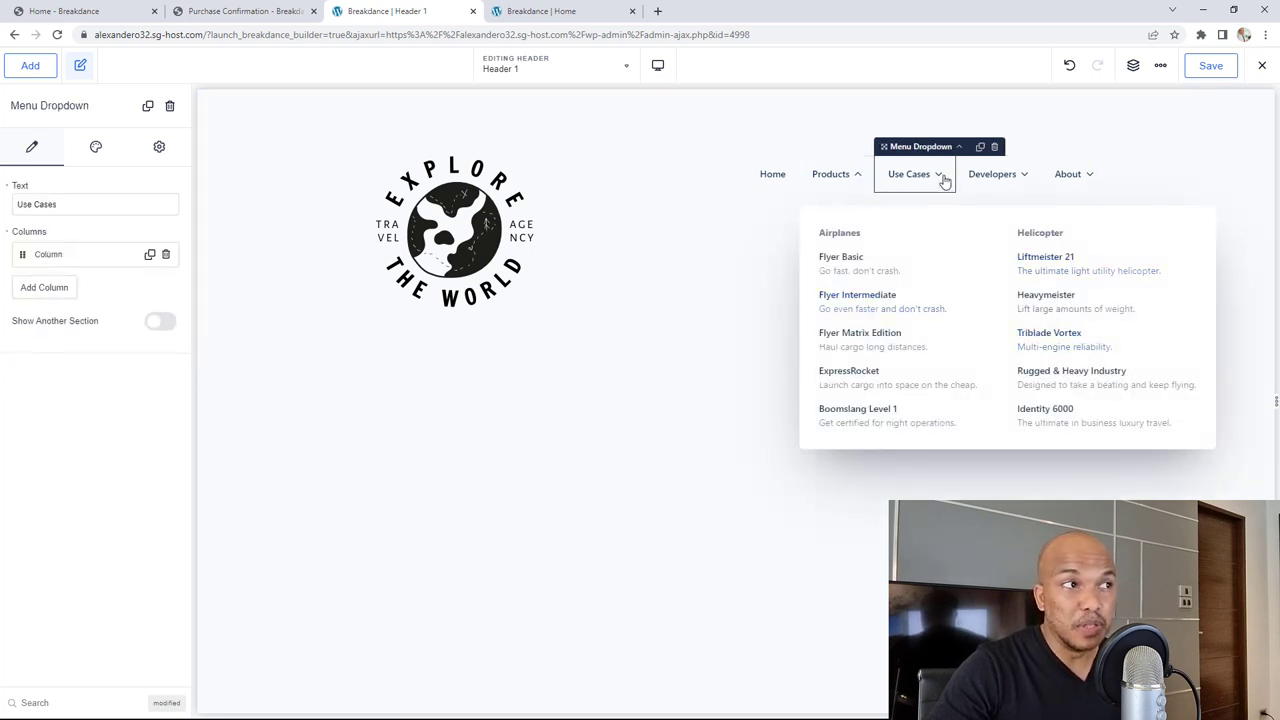
{"action": "left_click", "coordinate": [1020, 177]}
{"action": "left_click", "coordinate": [1086, 178]}
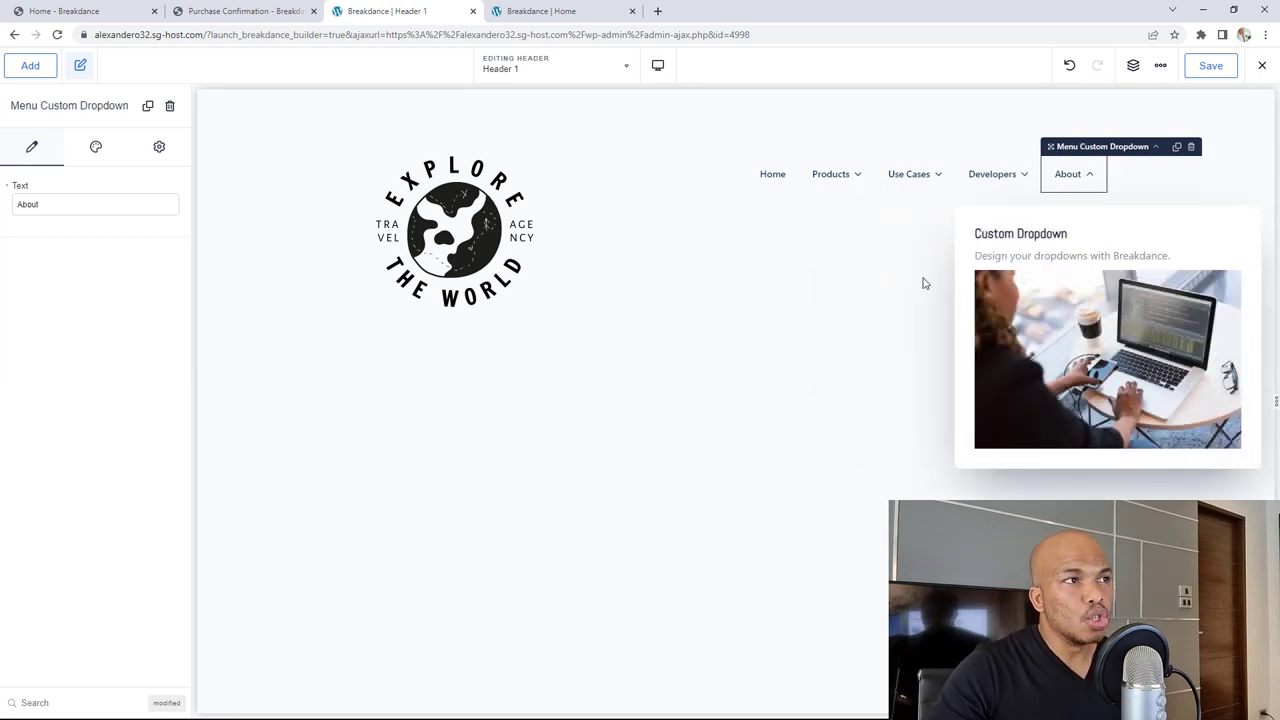
Delete the Products dropdown and the whole Menu Builder element from the second column.
{"action": "left_click", "coordinate": [848, 176]}
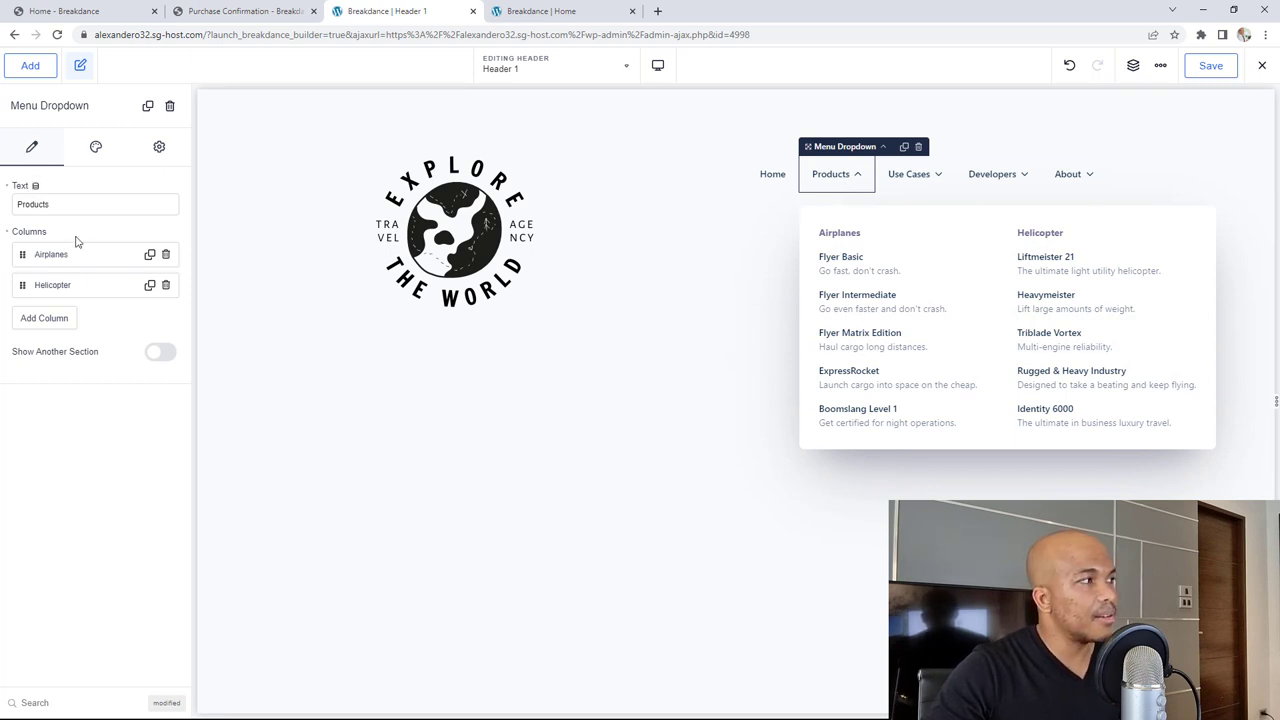
{"action": "left_click", "coordinate": [155, 354]}
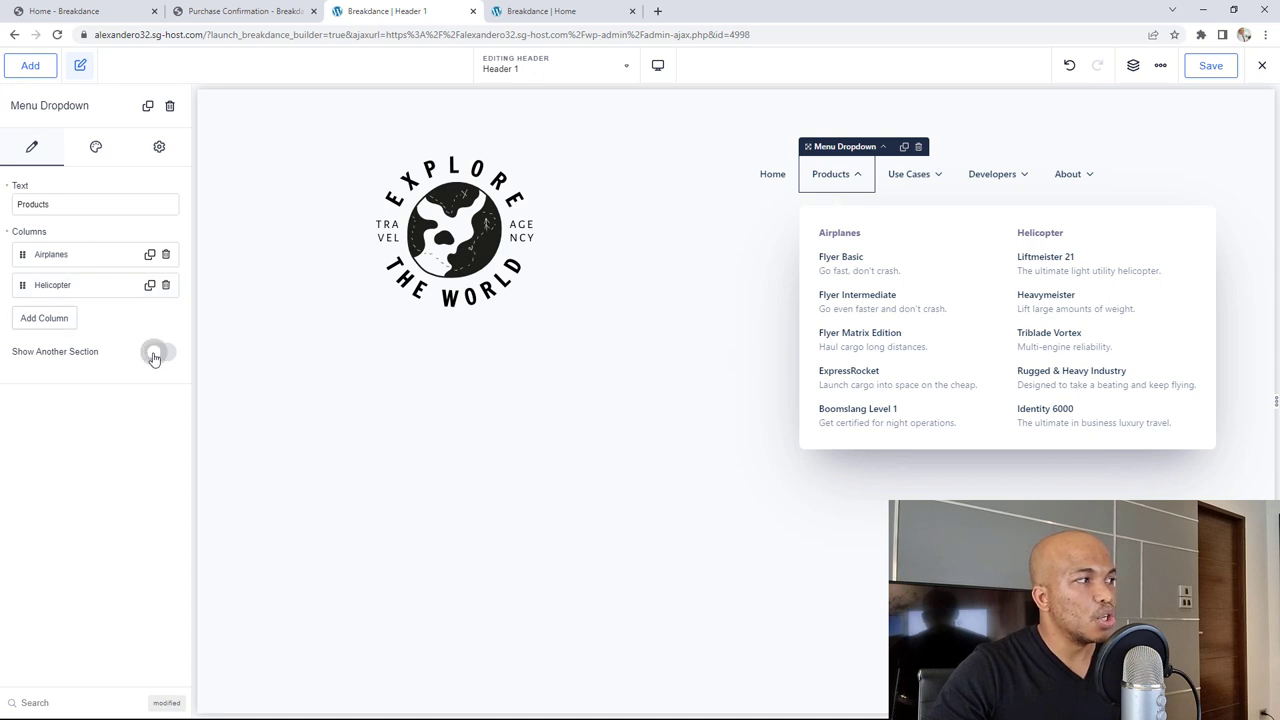
{"action": "left_click", "coordinate": [162, 354]}
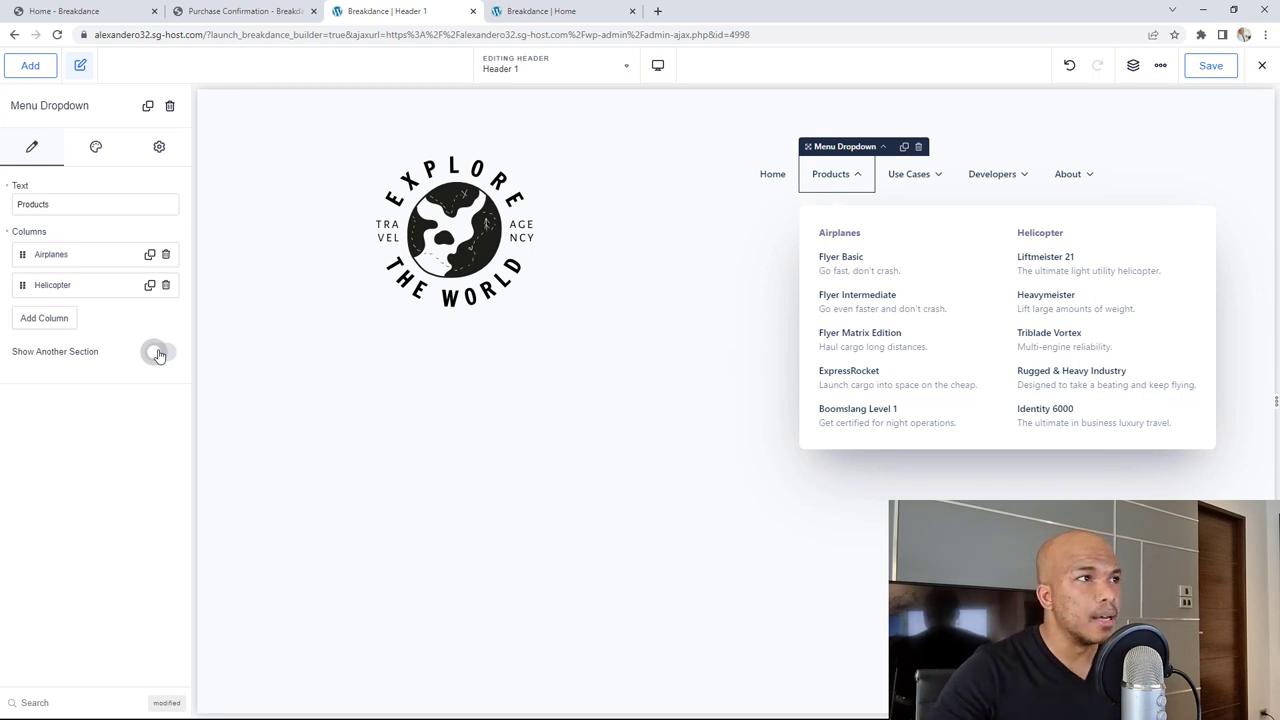
{"action": "left_click", "coordinate": [918, 147]}
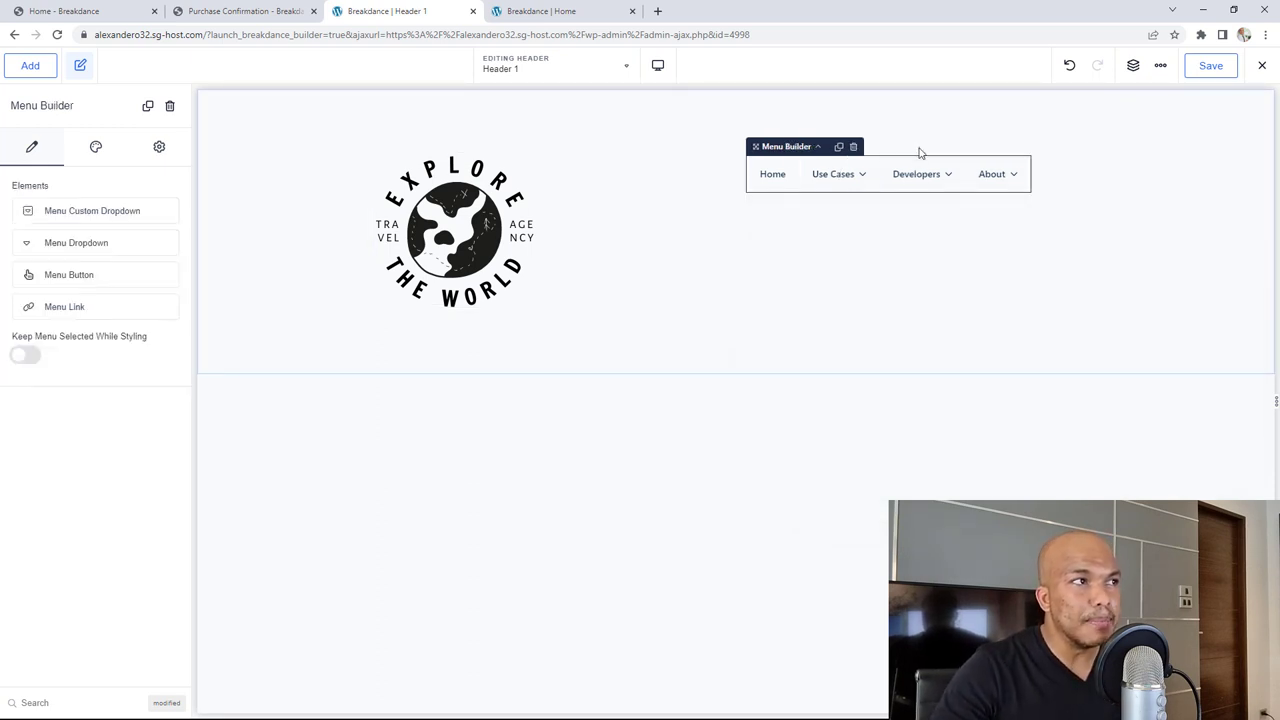
{"action": "left_click", "coordinate": [854, 148]}
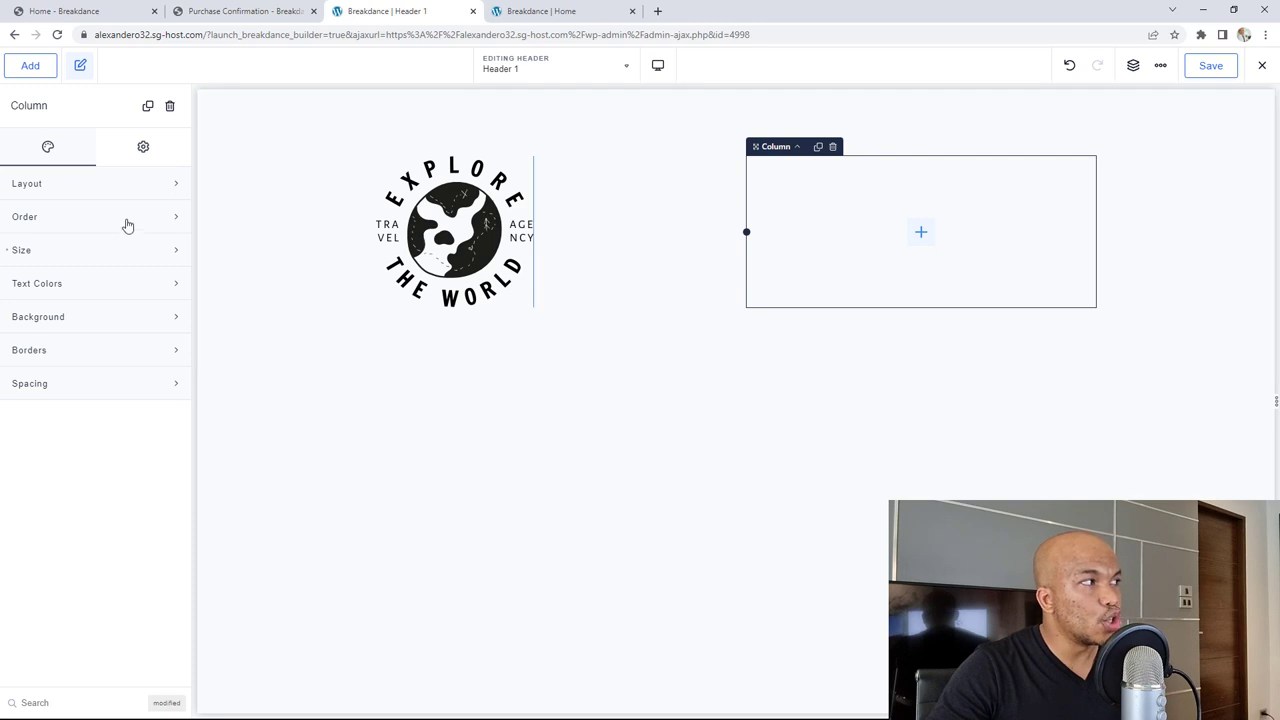
Add a WP Menu element to the empty second column and assign Main Menu to it.
{"action": "left_click", "coordinate": [921, 235]}
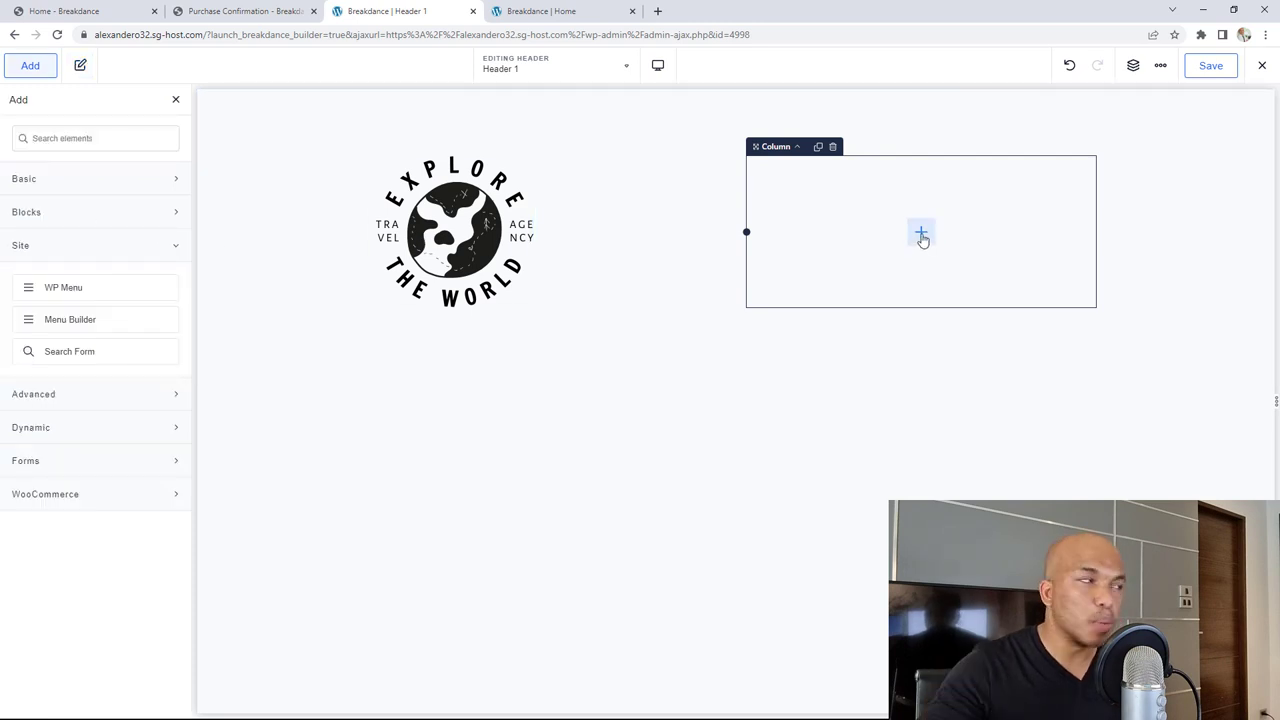
{"action": "left_click", "coordinate": [60, 289]}
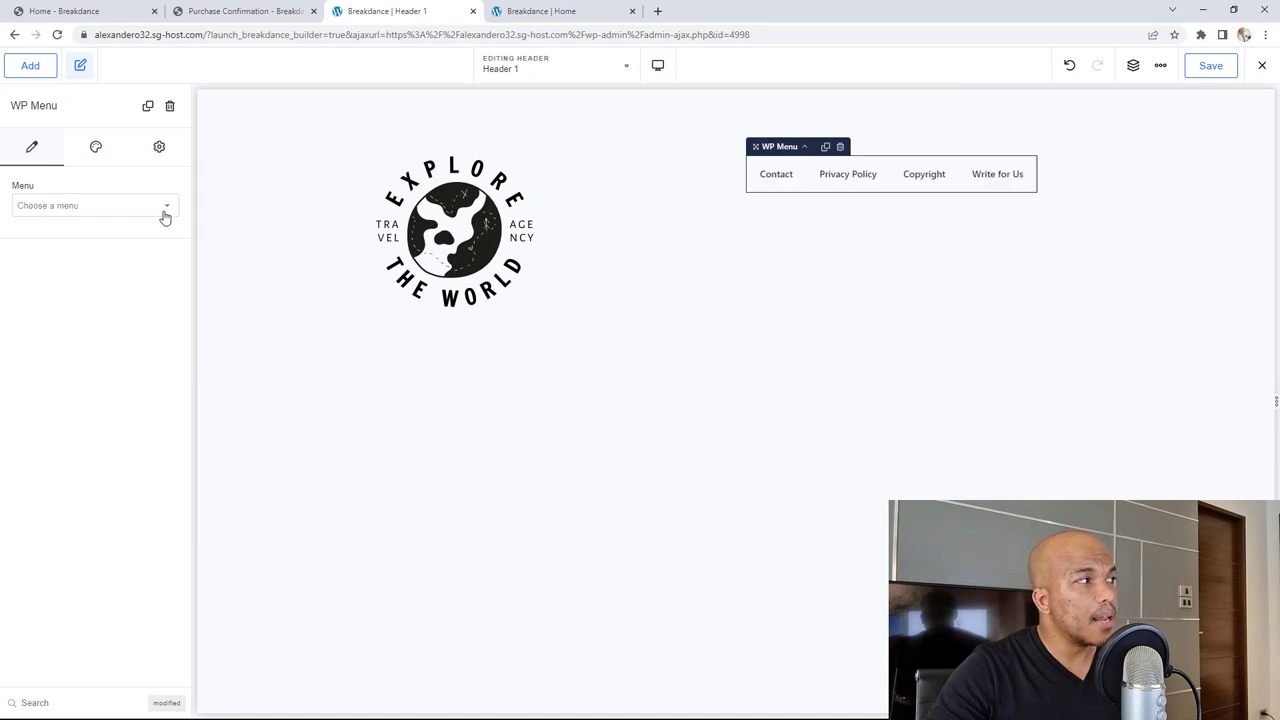
{"action": "left_click", "coordinate": [167, 208]}
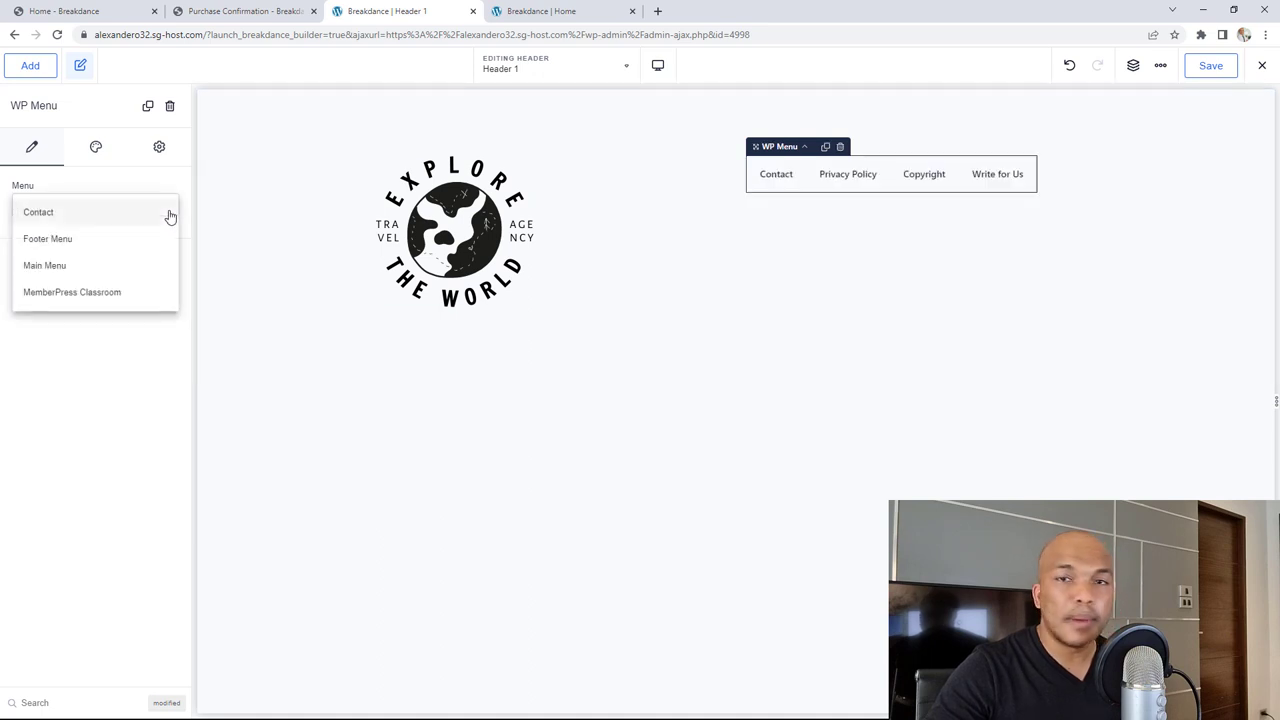
{"action": "left_click", "coordinate": [70, 268]}
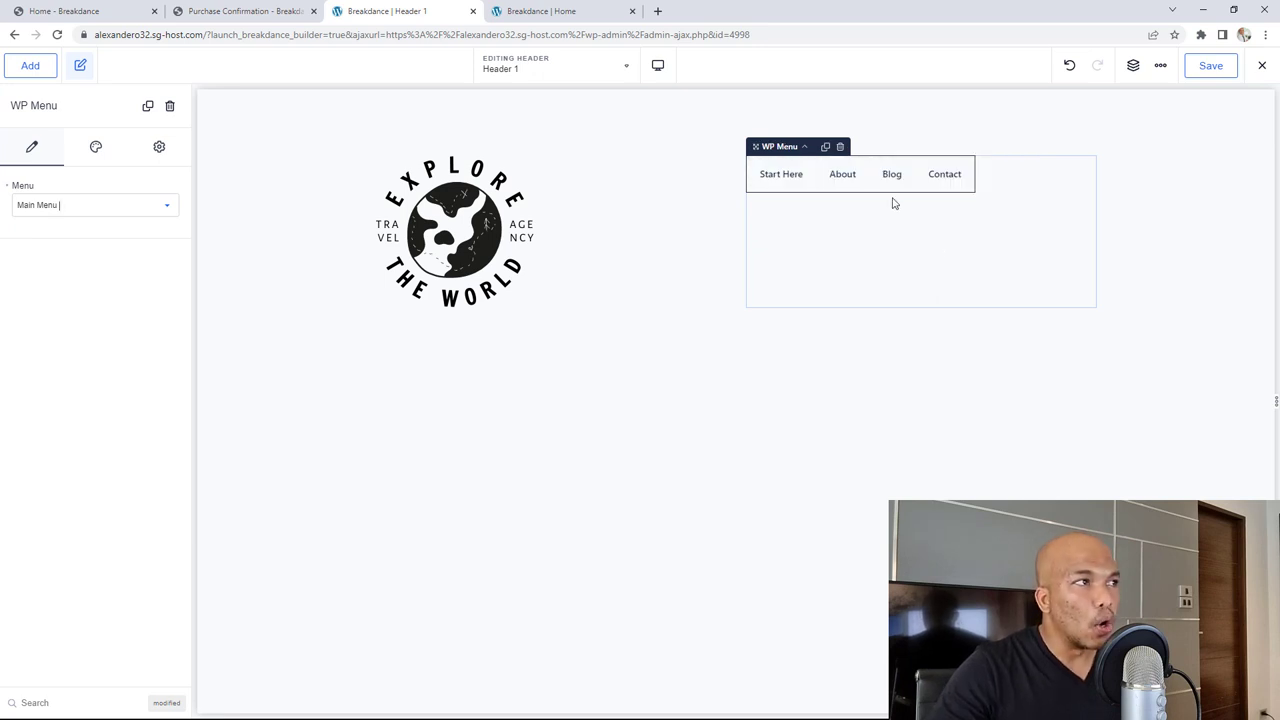
Set the header section's background color to the light grey #F7F6F9FF.
{"action": "left_click", "coordinate": [276, 110]}
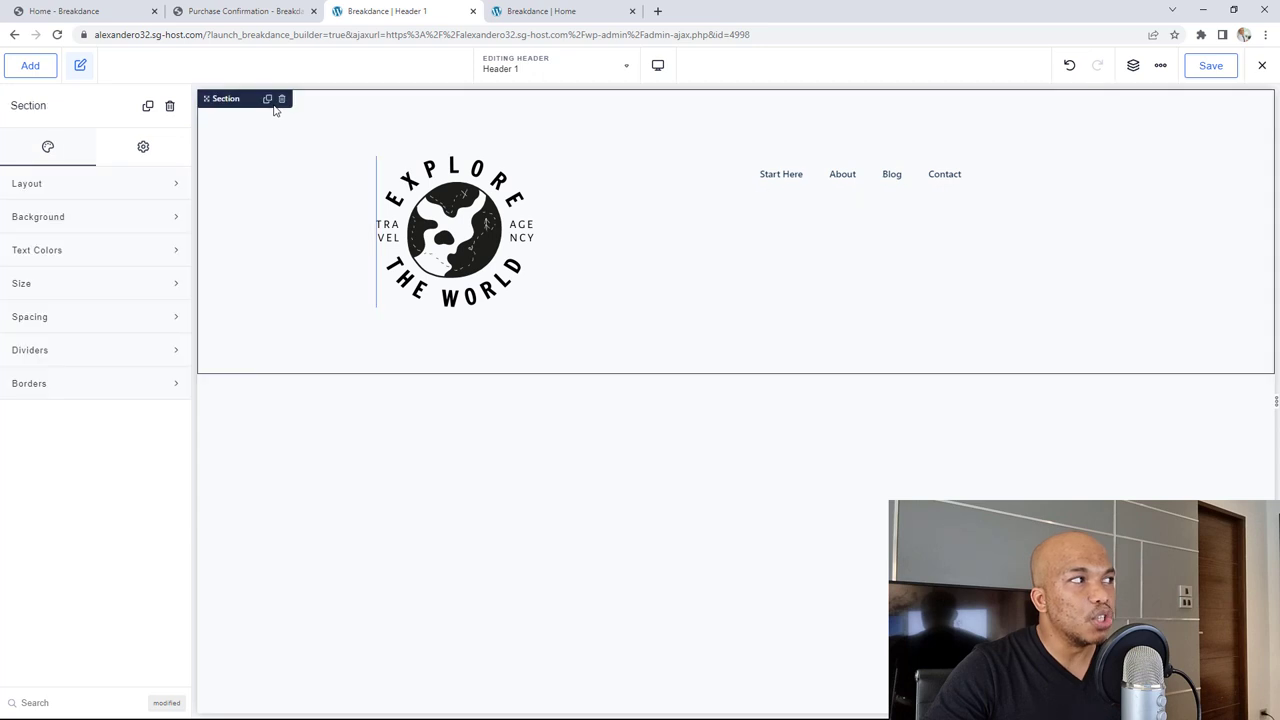
{"action": "left_click", "coordinate": [114, 218]}
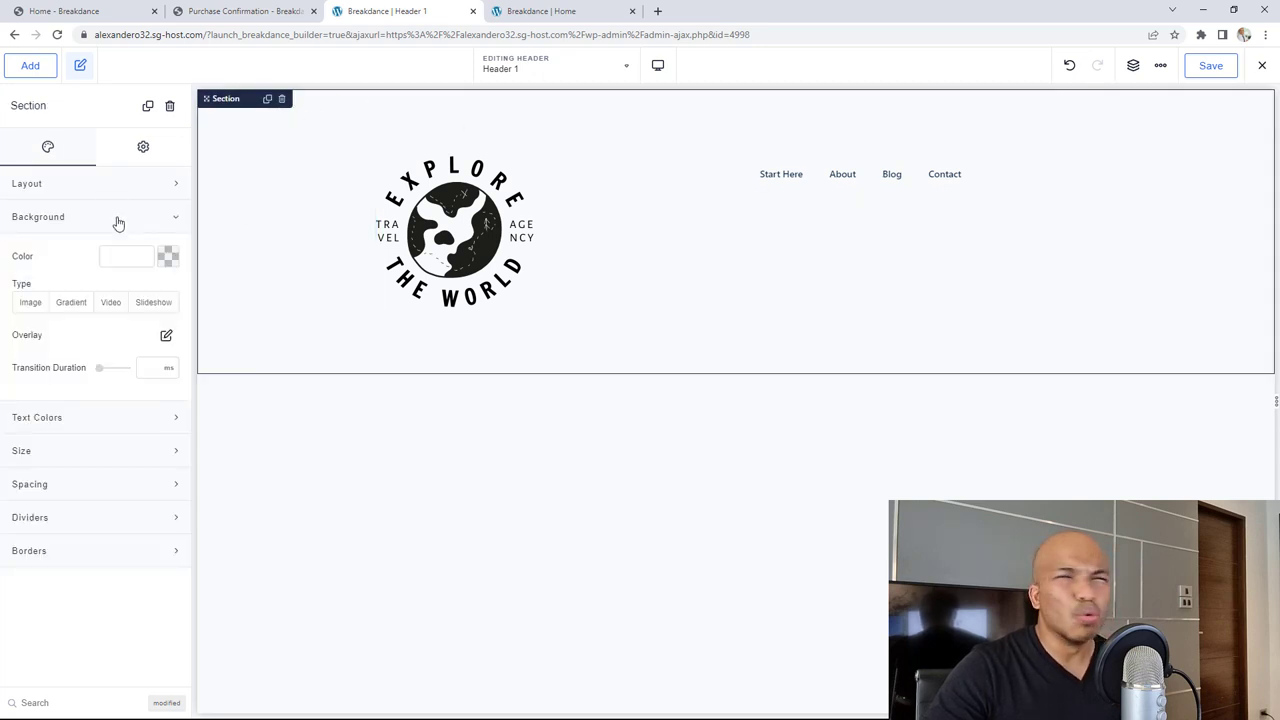
{"action": "left_click", "coordinate": [166, 262]}
{"action": "left_click_drag", "start_coordinate": [130, 322], "coordinate": [36, 306]}
{"action": "left_click", "coordinate": [243, 417]}
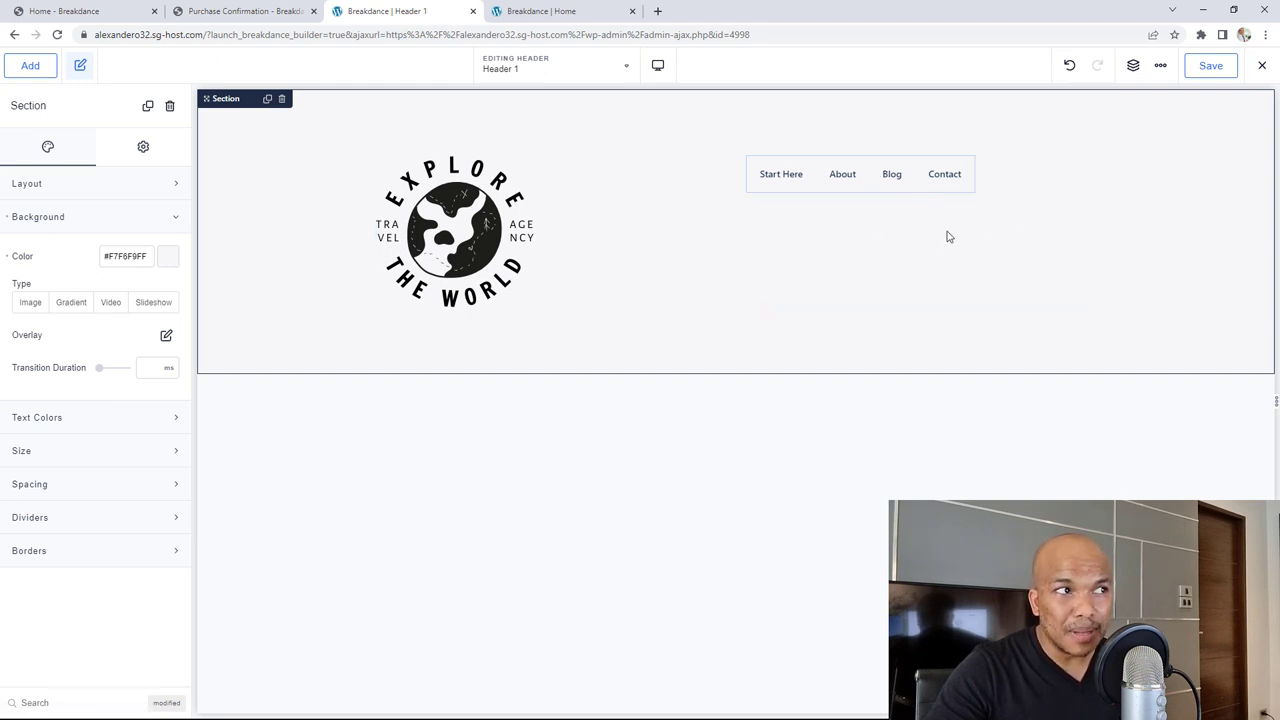
Vertically center the content of the second column and show the column's size settings.
{"action": "left_click", "coordinate": [973, 258]}
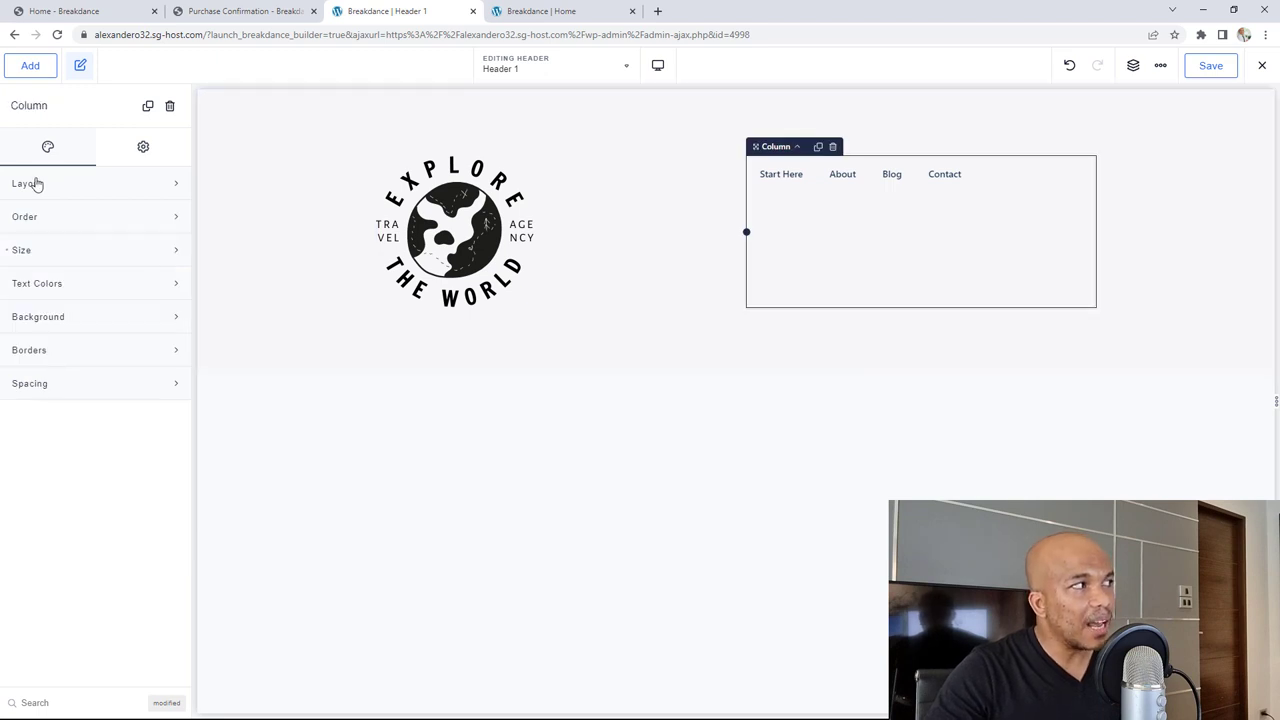
{"action": "left_click", "coordinate": [80, 190]}
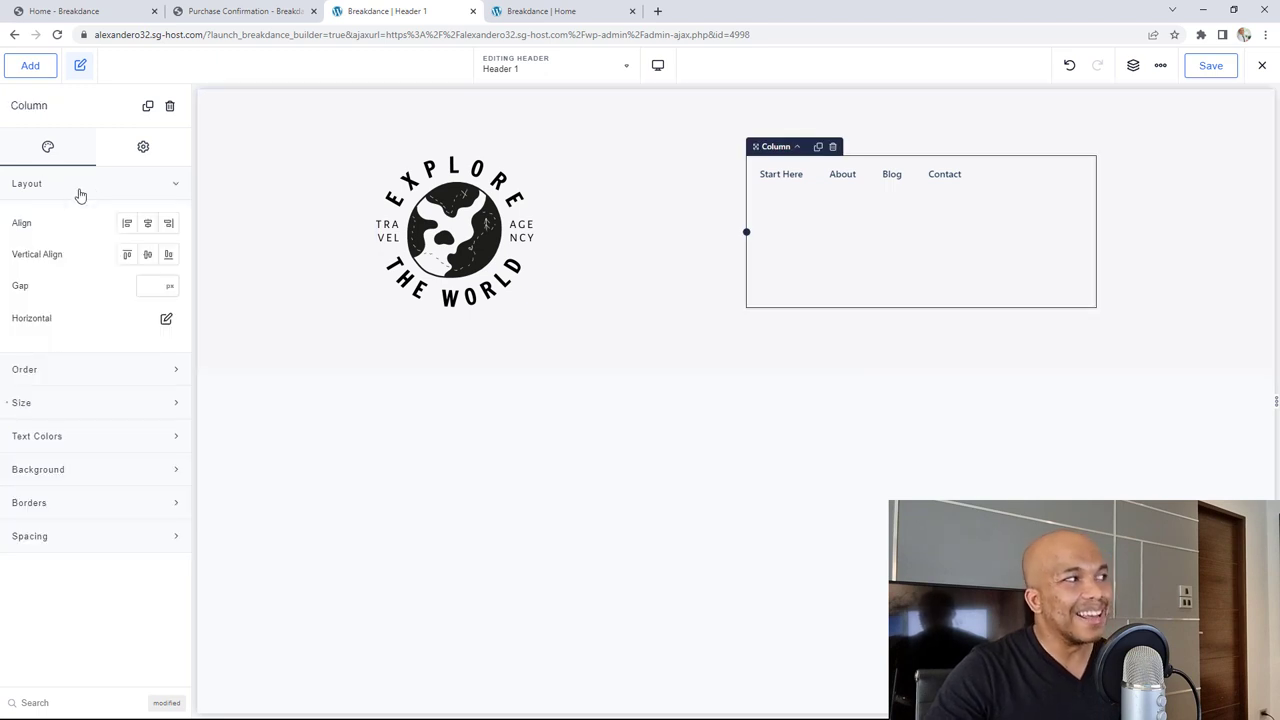
{"action": "left_click", "coordinate": [147, 257]}
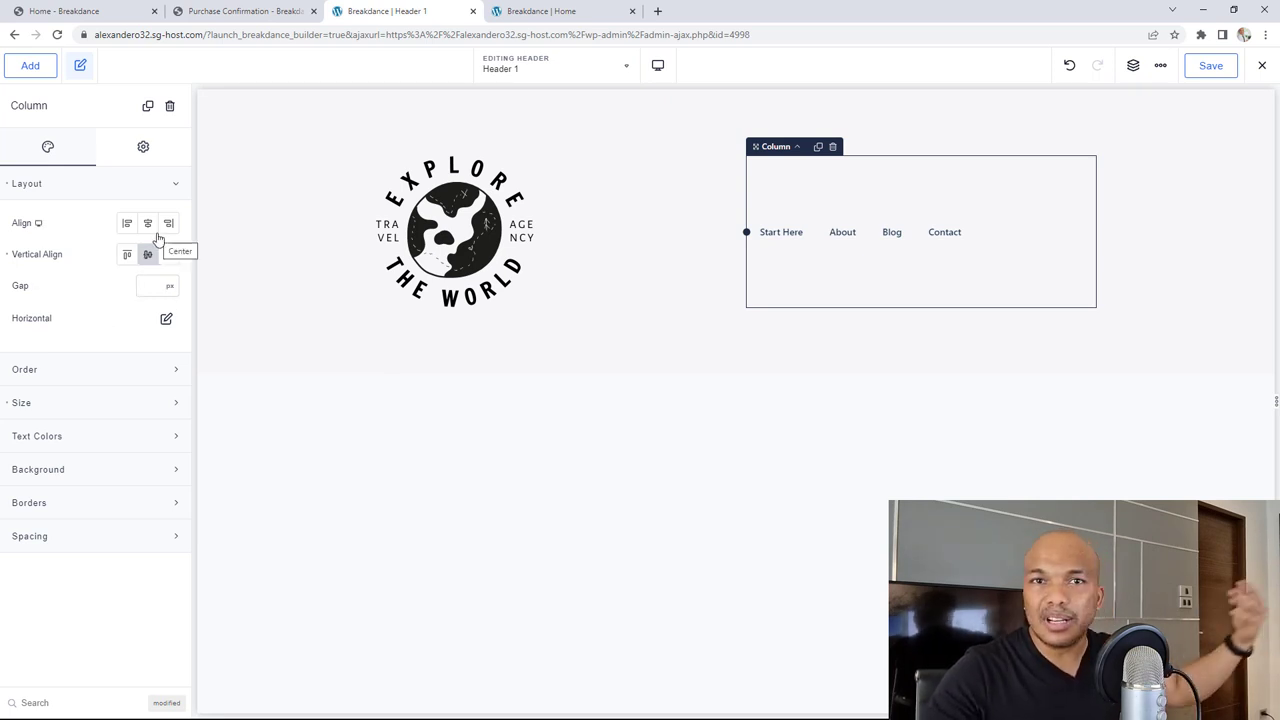
{"action": "left_click", "coordinate": [109, 405]}
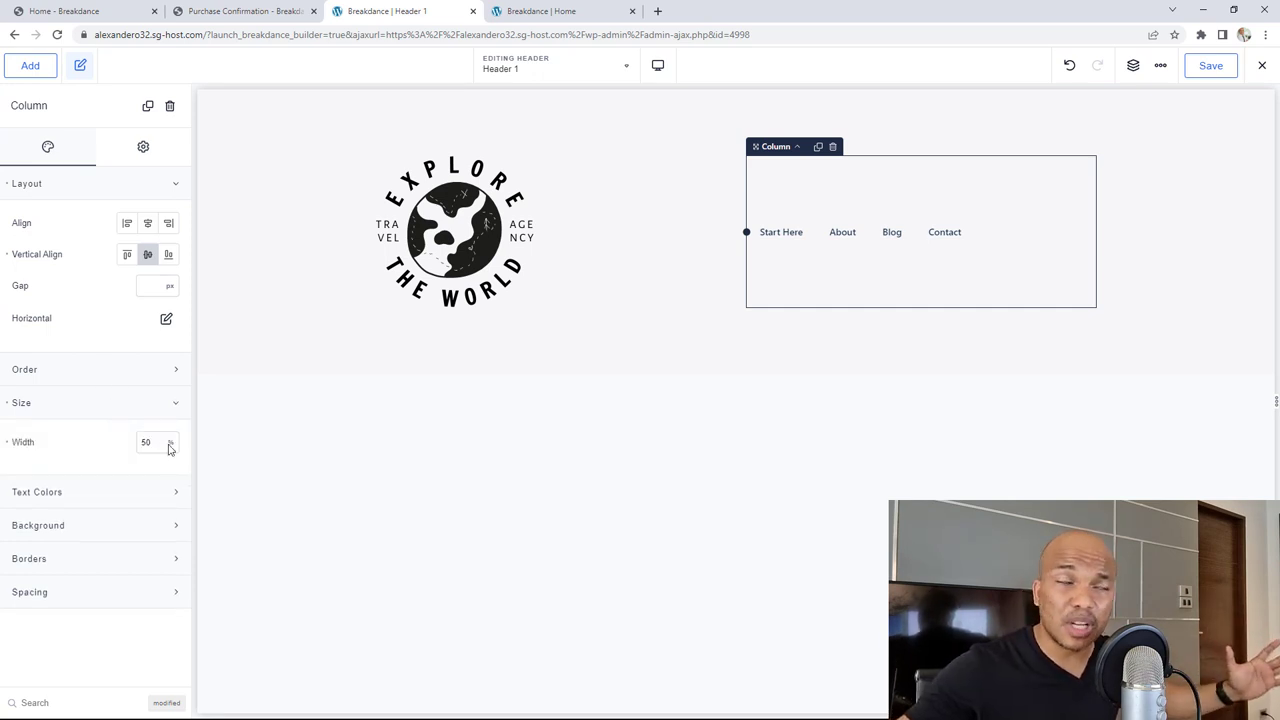
{"action": "left_click", "coordinate": [950, 242]}
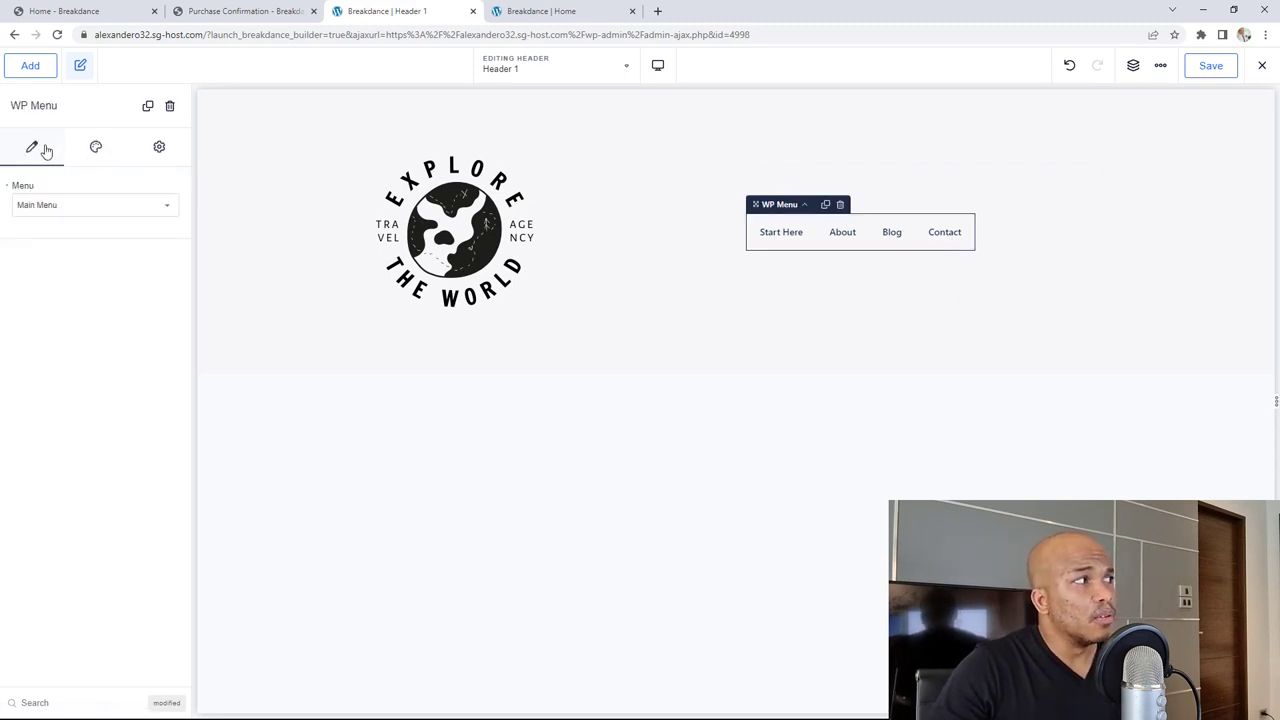
{"action": "left_click", "coordinate": [97, 151]}
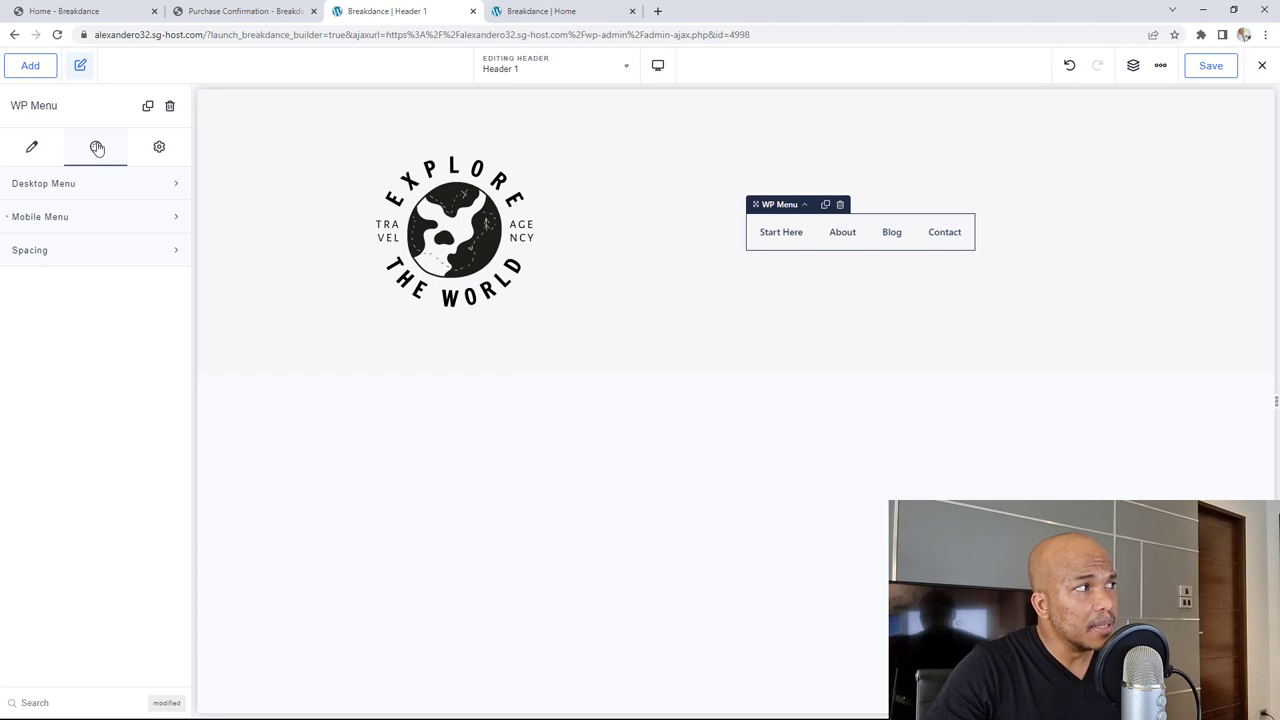
{"action": "left_click", "coordinate": [75, 186]}
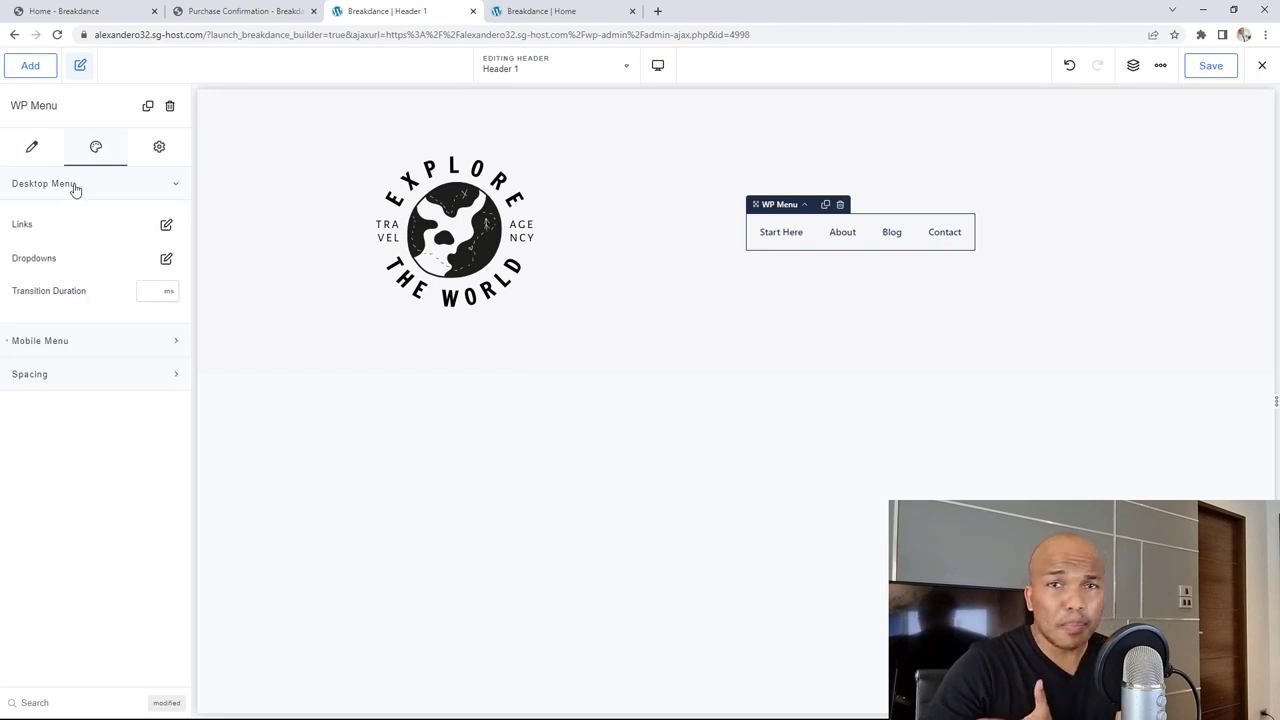
{"action": "left_click", "coordinate": [167, 225]}
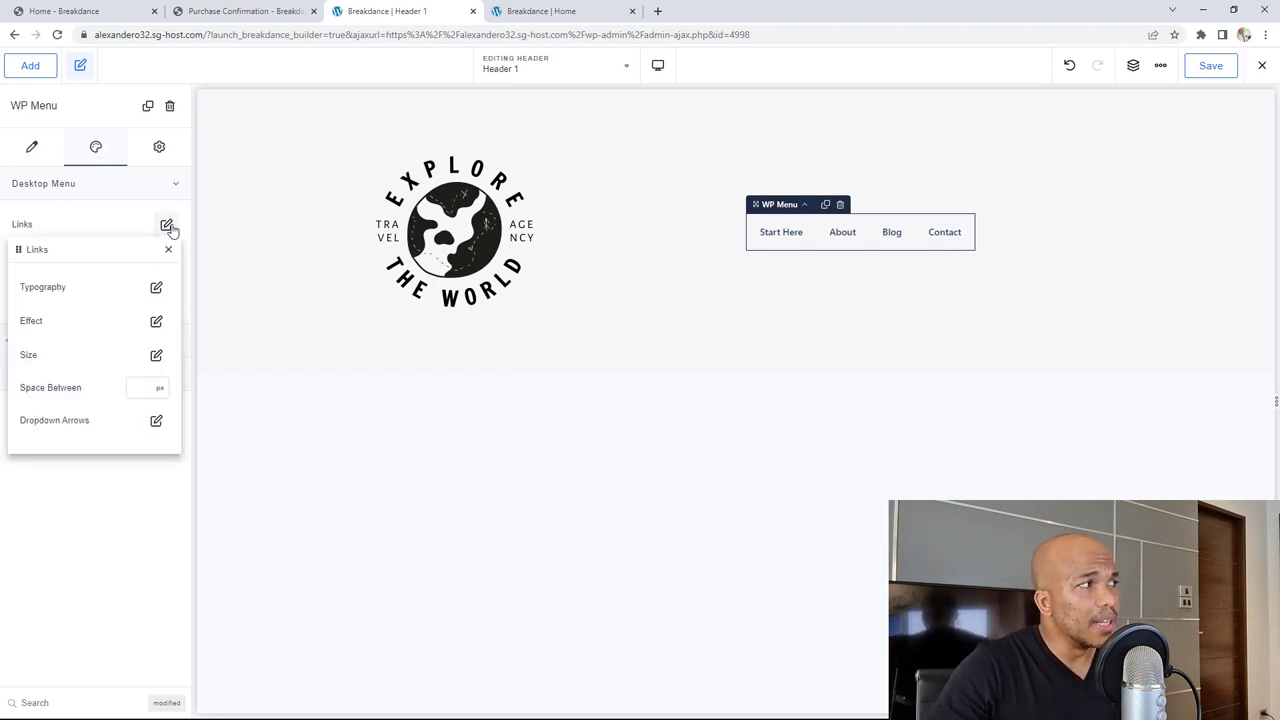
{"action": "left_click", "coordinate": [156, 289]}
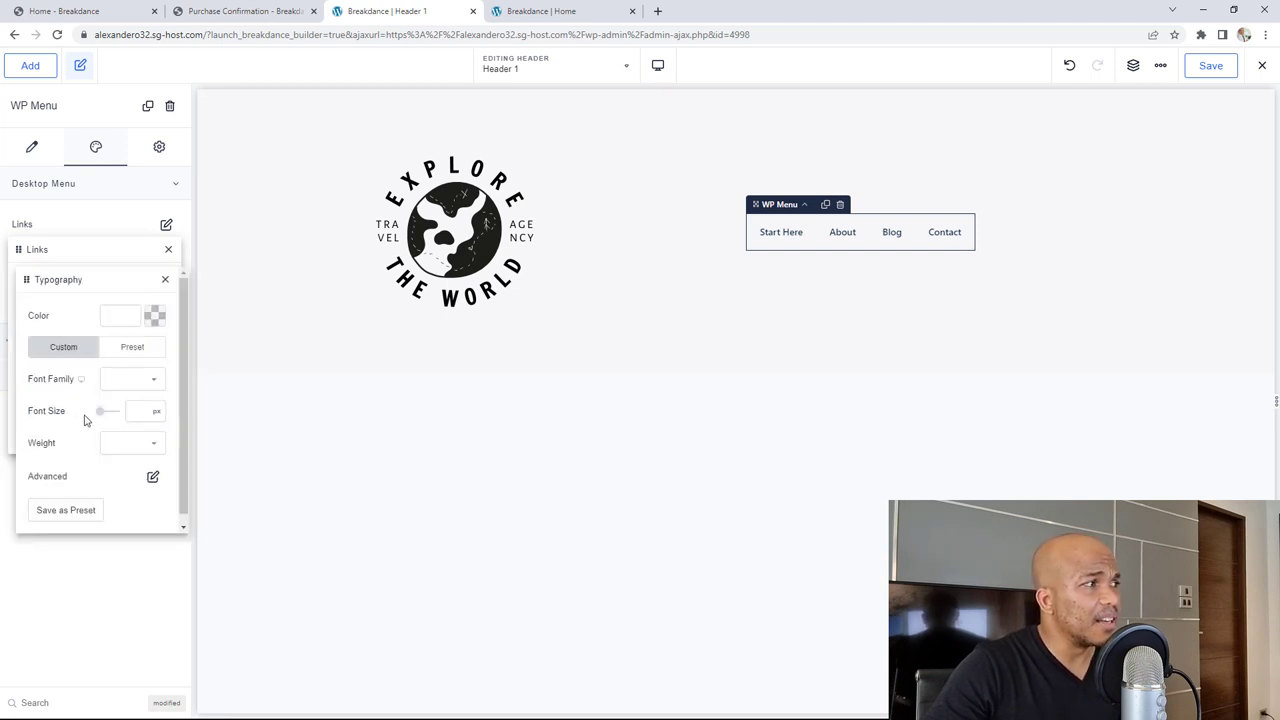
{"action": "left_click_drag", "start_coordinate": [99, 418], "coordinate": [108, 380]}
{"action": "left_click", "coordinate": [126, 378]}
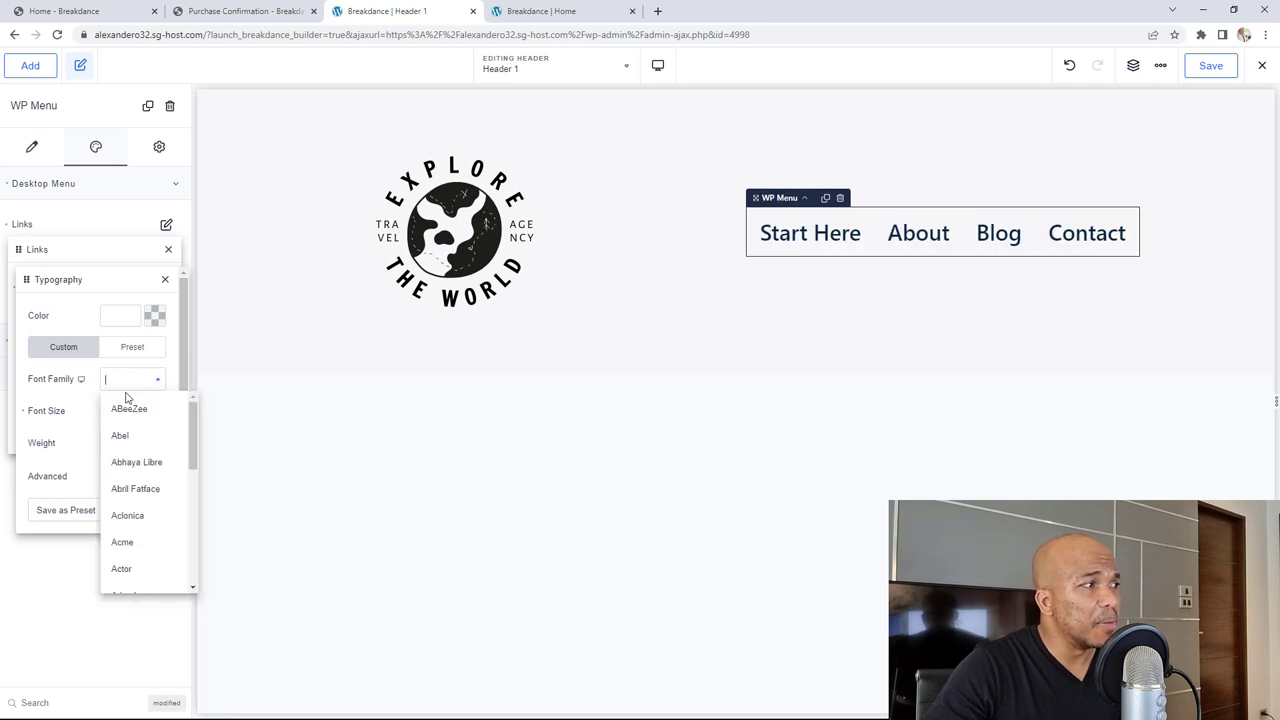
{"action": "left_click", "coordinate": [128, 410]}
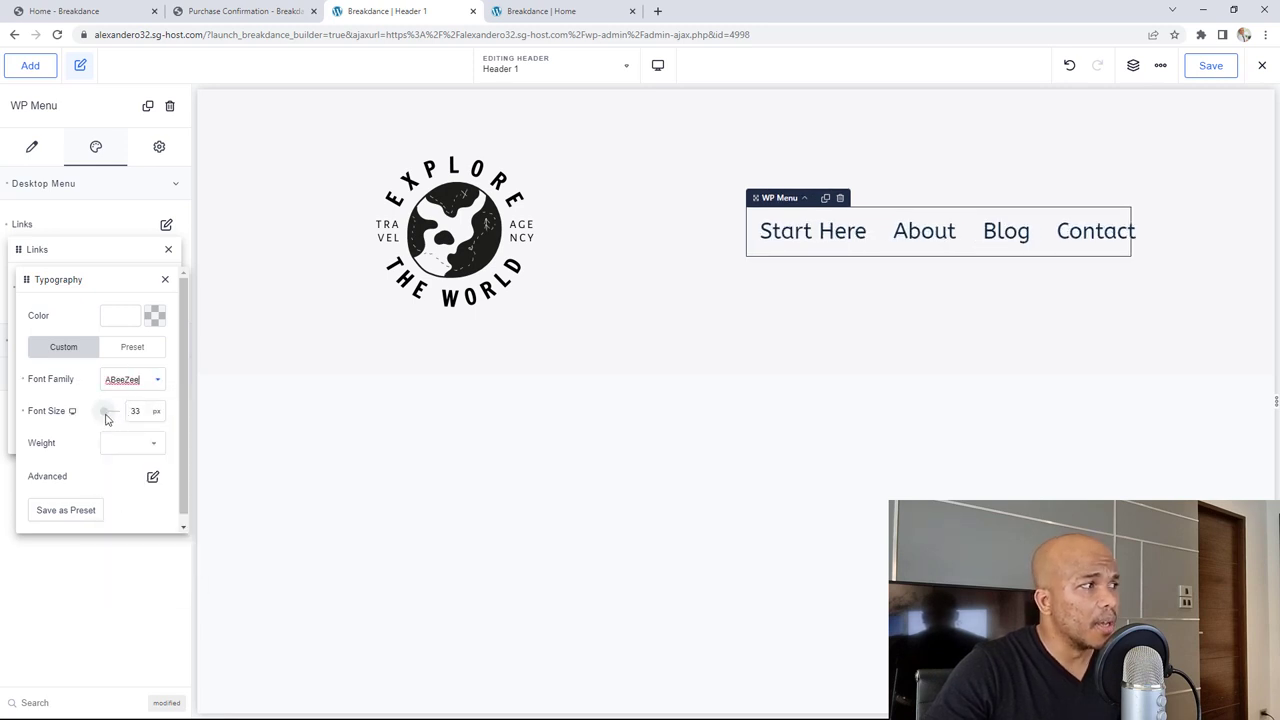
{"action": "left_click_drag", "start_coordinate": [107, 420], "coordinate": [100, 412]}
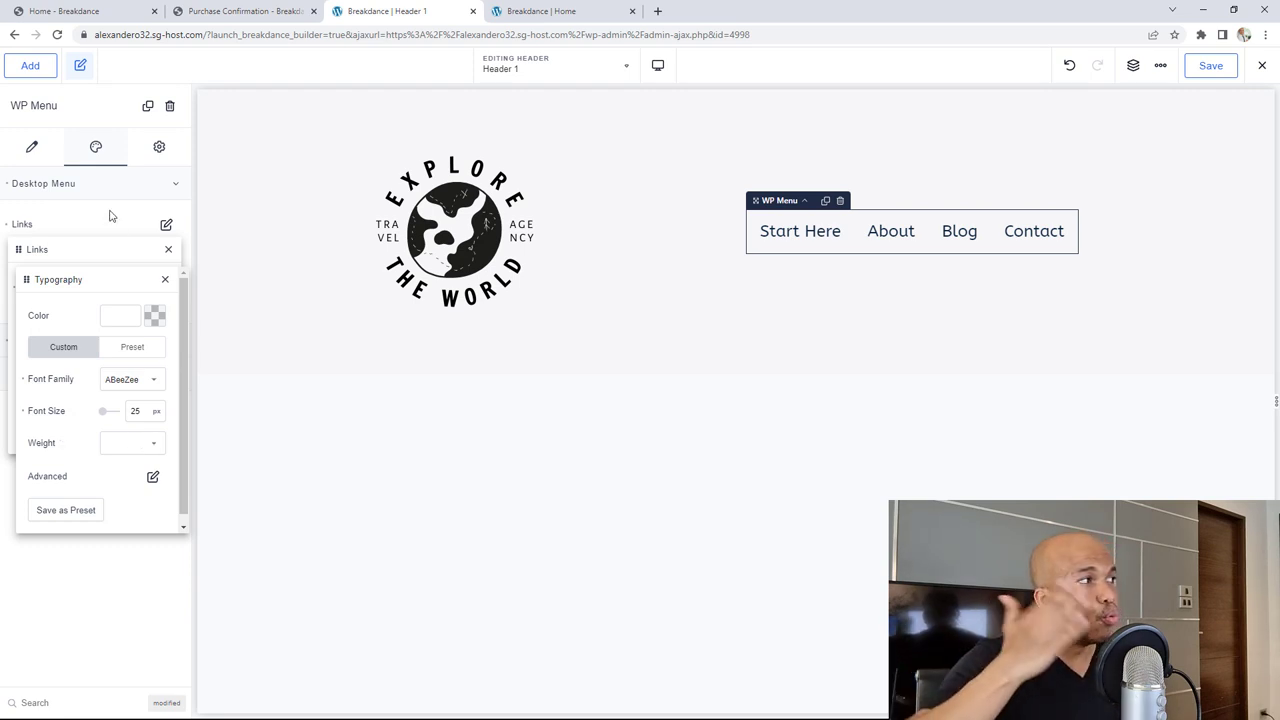
Examine the WP Menu's content, design and advanced settings, including the breakpoints on which it can be hidden.
{"action": "left_click", "coordinate": [33, 148]}
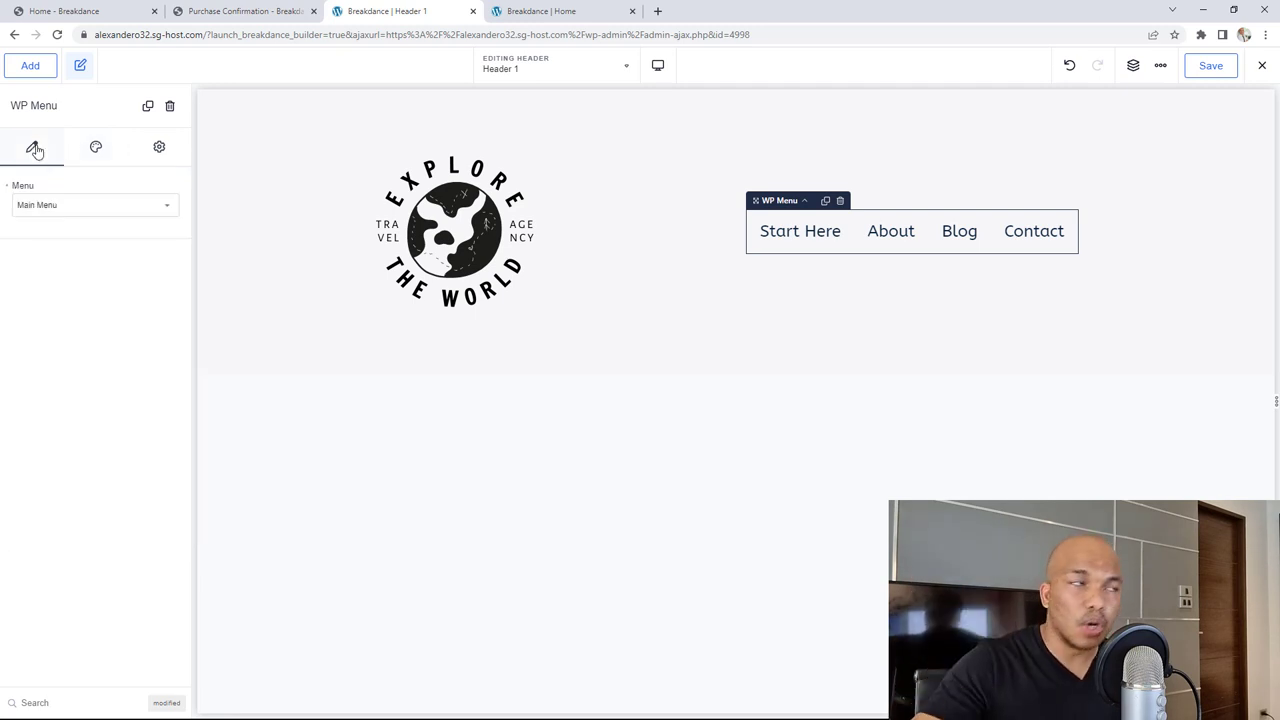
{"action": "left_click", "coordinate": [96, 150]}
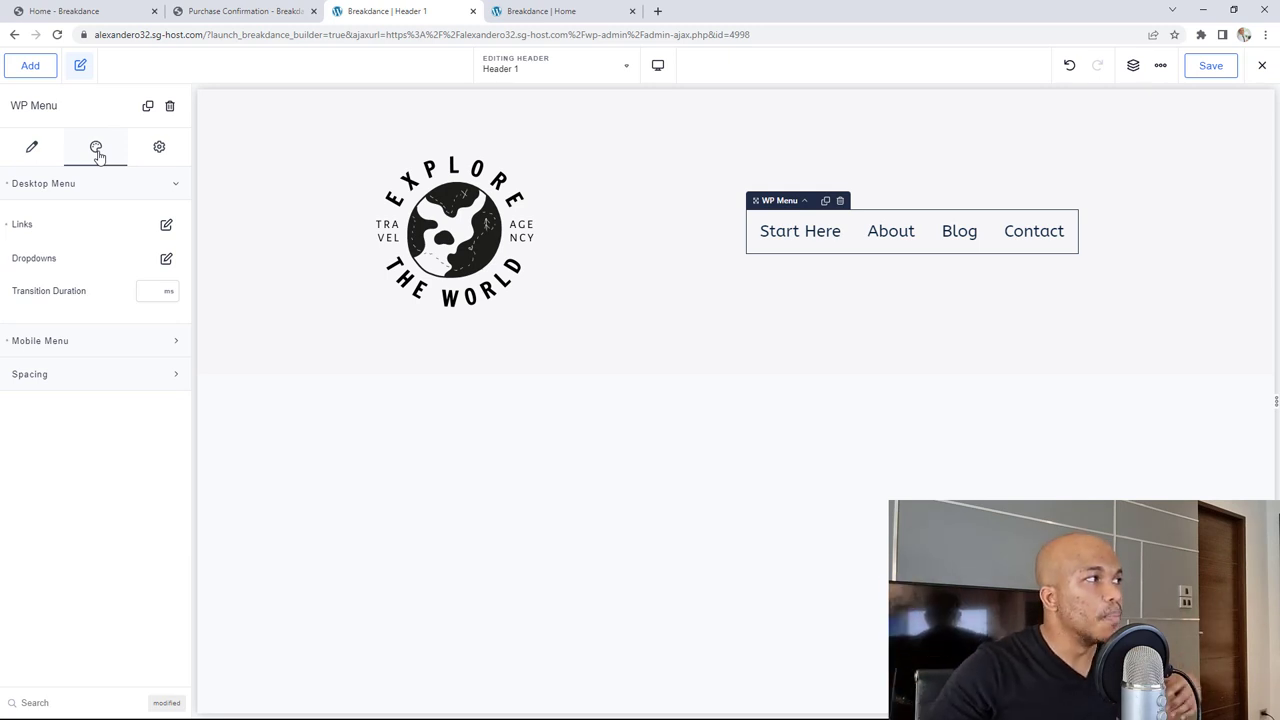
{"action": "left_click", "coordinate": [158, 152]}
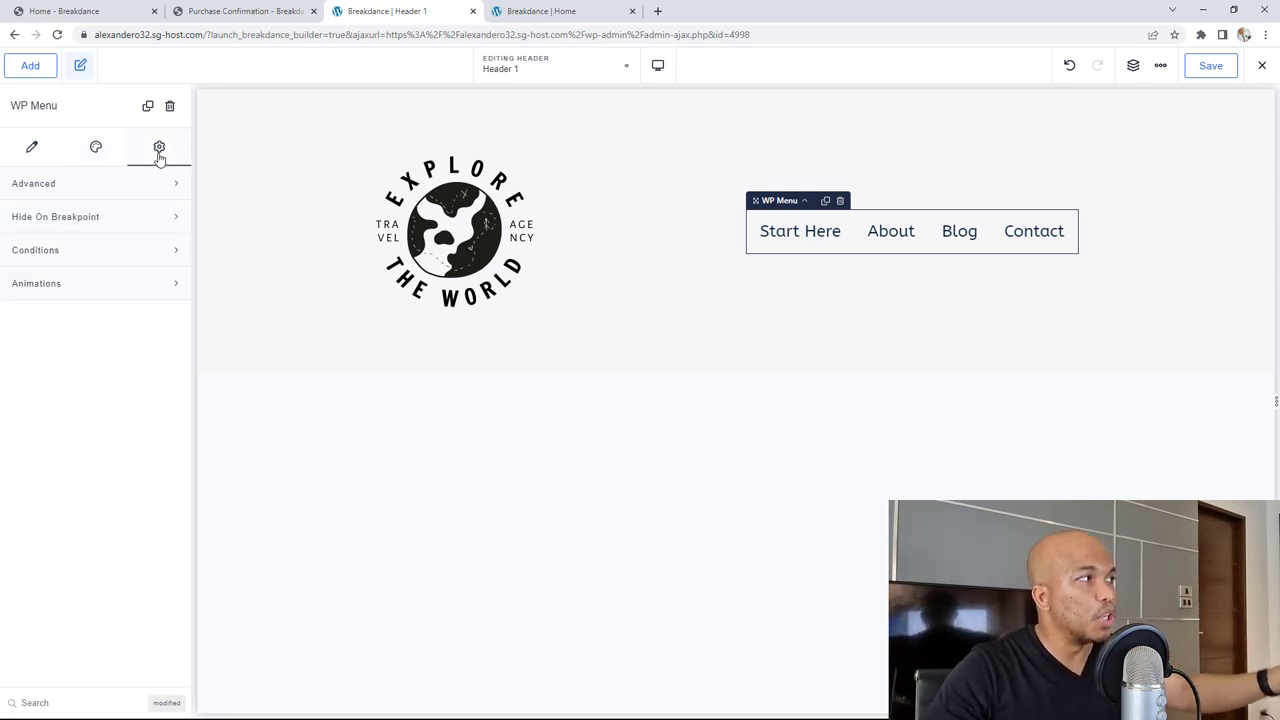
{"action": "left_click", "coordinate": [104, 184]}
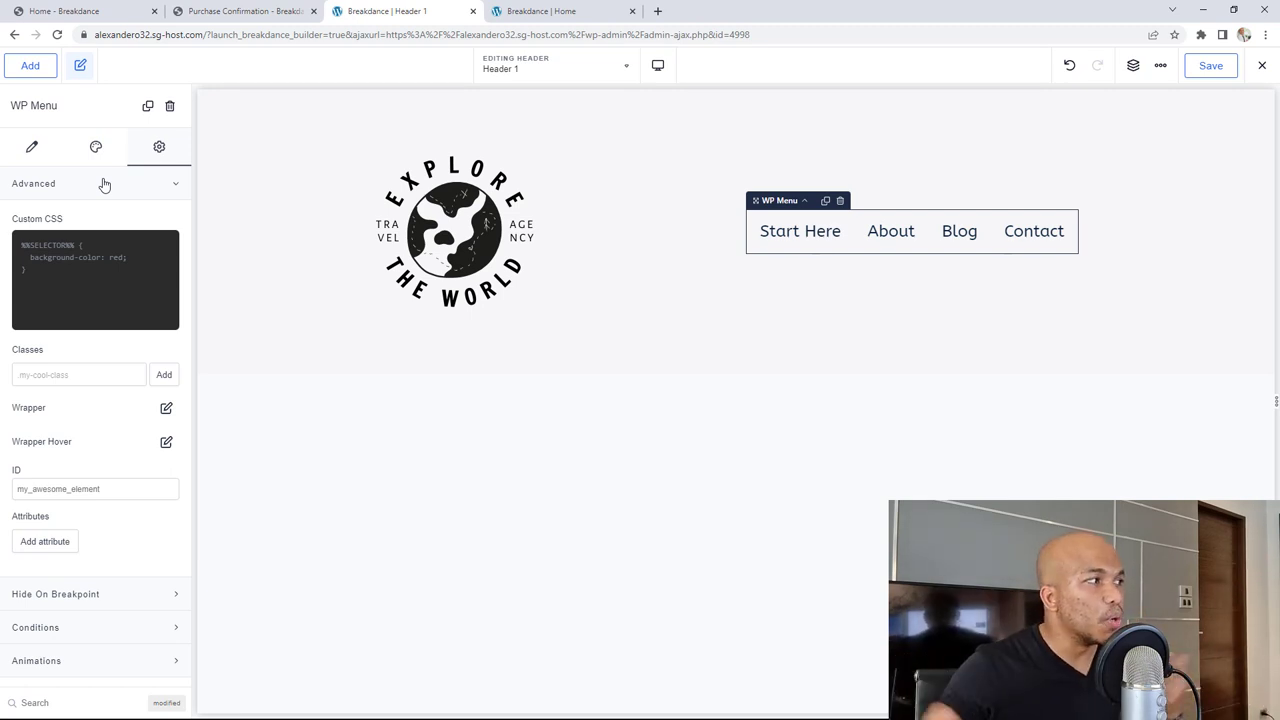
{"action": "left_click", "coordinate": [104, 184]}
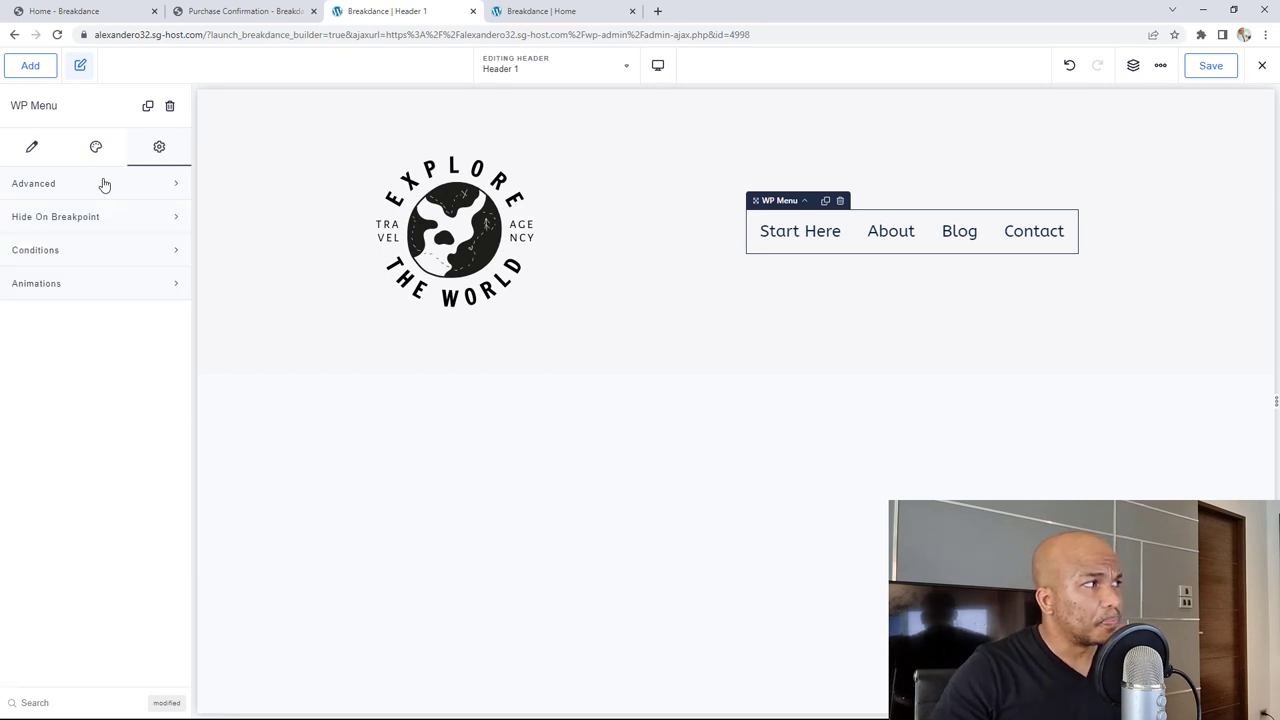
{"action": "left_click", "coordinate": [105, 217]}
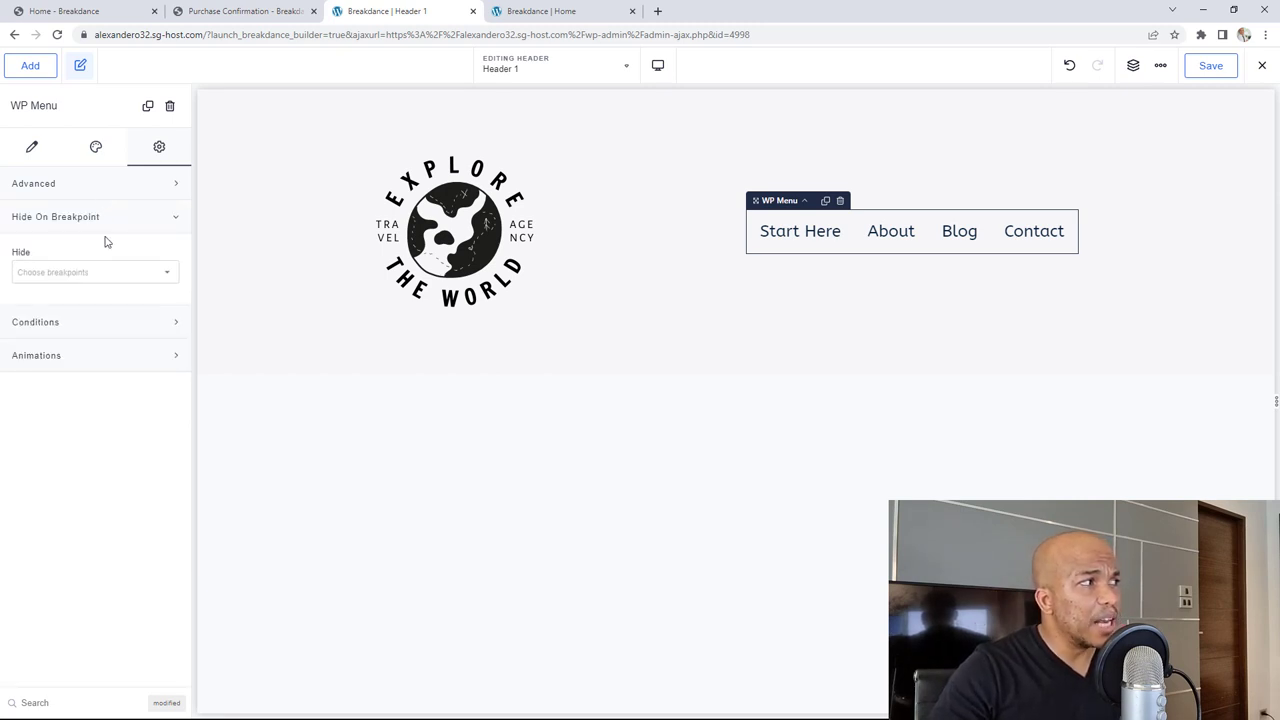
{"action": "left_click", "coordinate": [143, 277]}
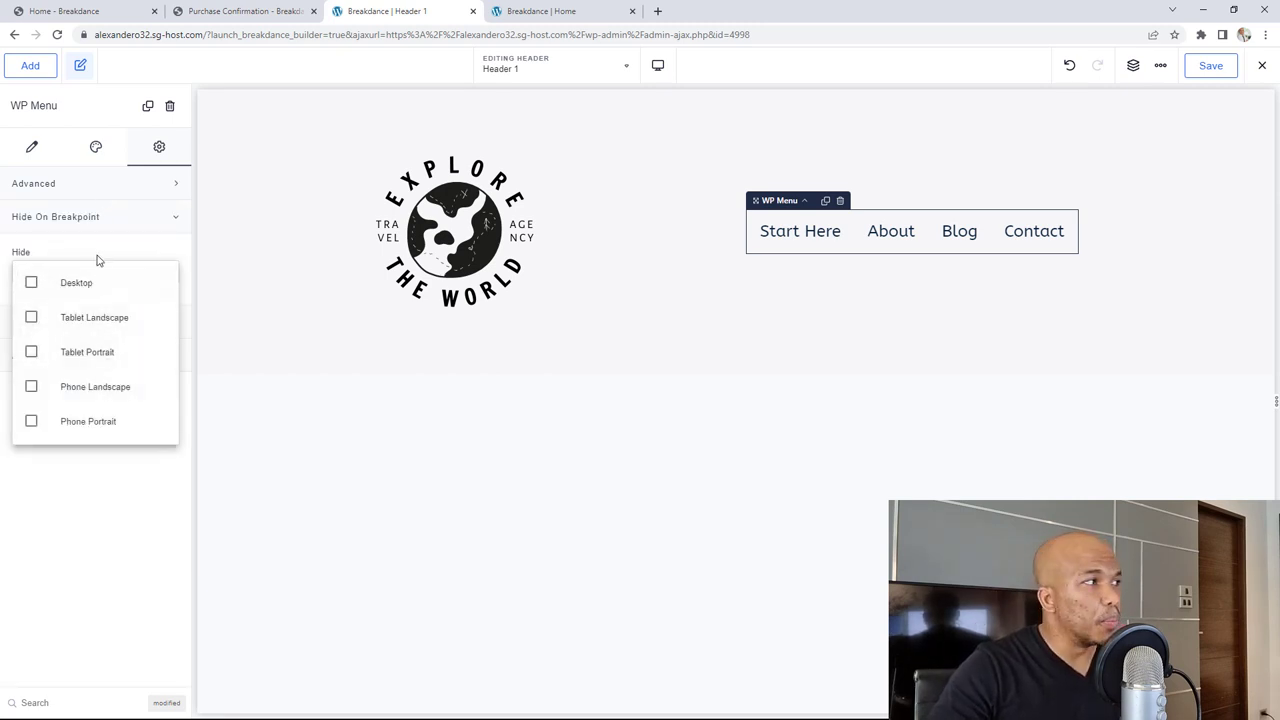
{"action": "left_click", "coordinate": [101, 222]}
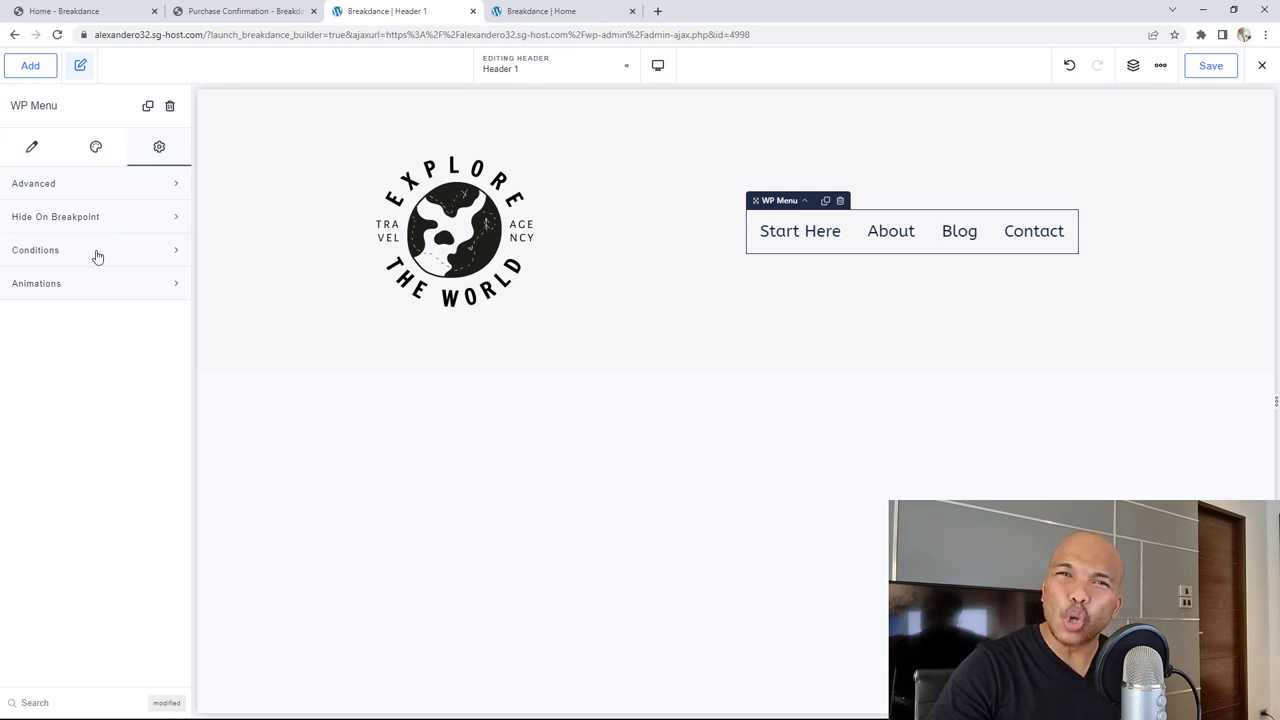
Examine the display conditions available for the WP Menu, without applying any.
{"action": "left_click", "coordinate": [95, 254]}
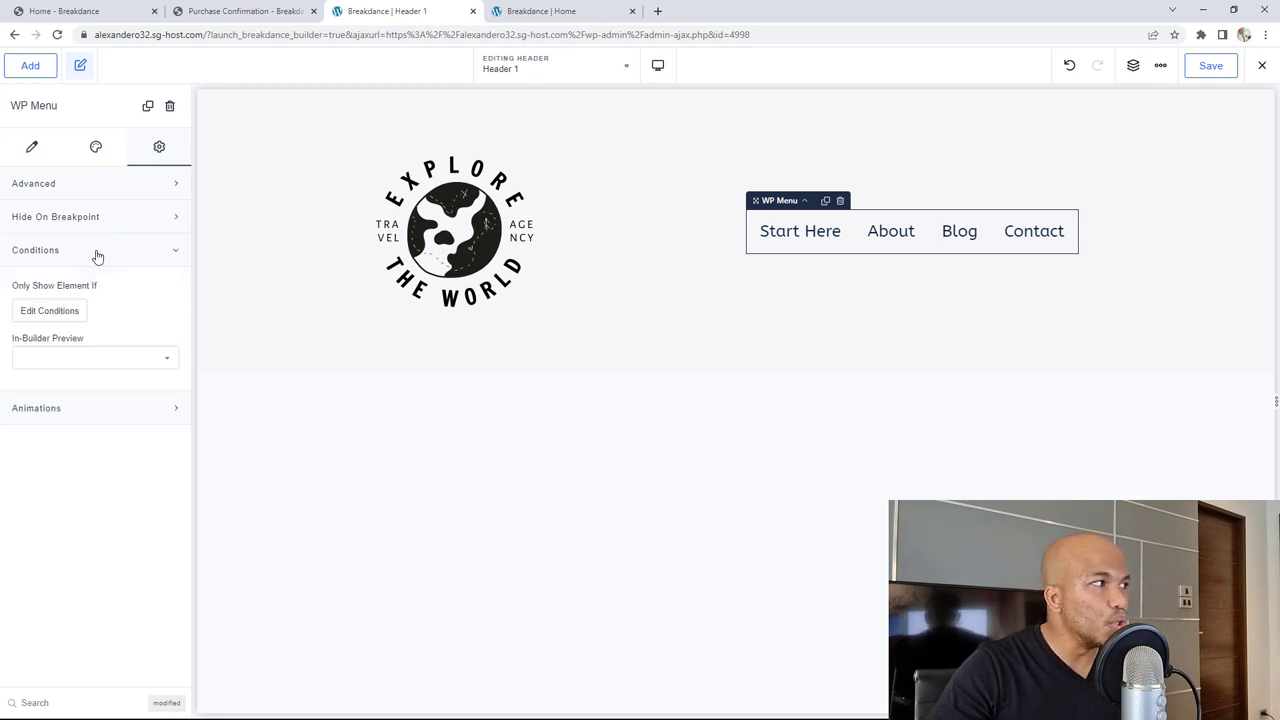
{"action": "left_click", "coordinate": [100, 362]}
{"action": "left_click", "coordinate": [72, 318]}
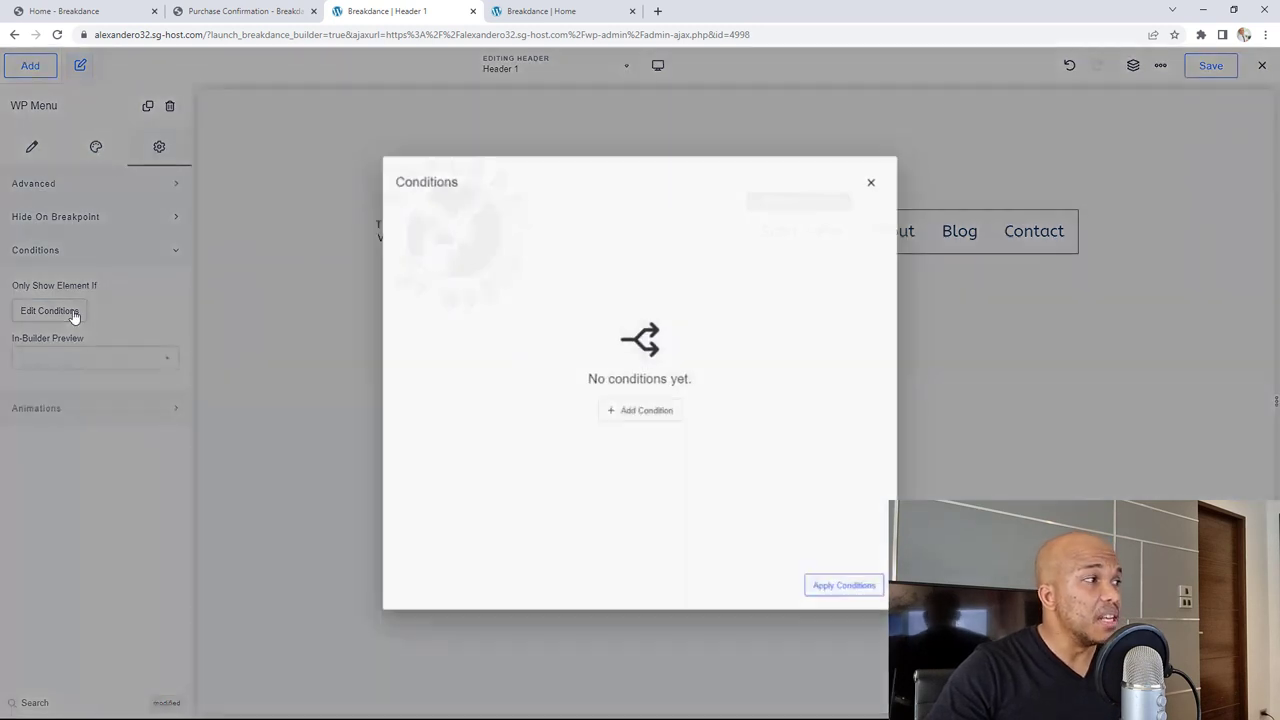
{"action": "left_click", "coordinate": [640, 419]}
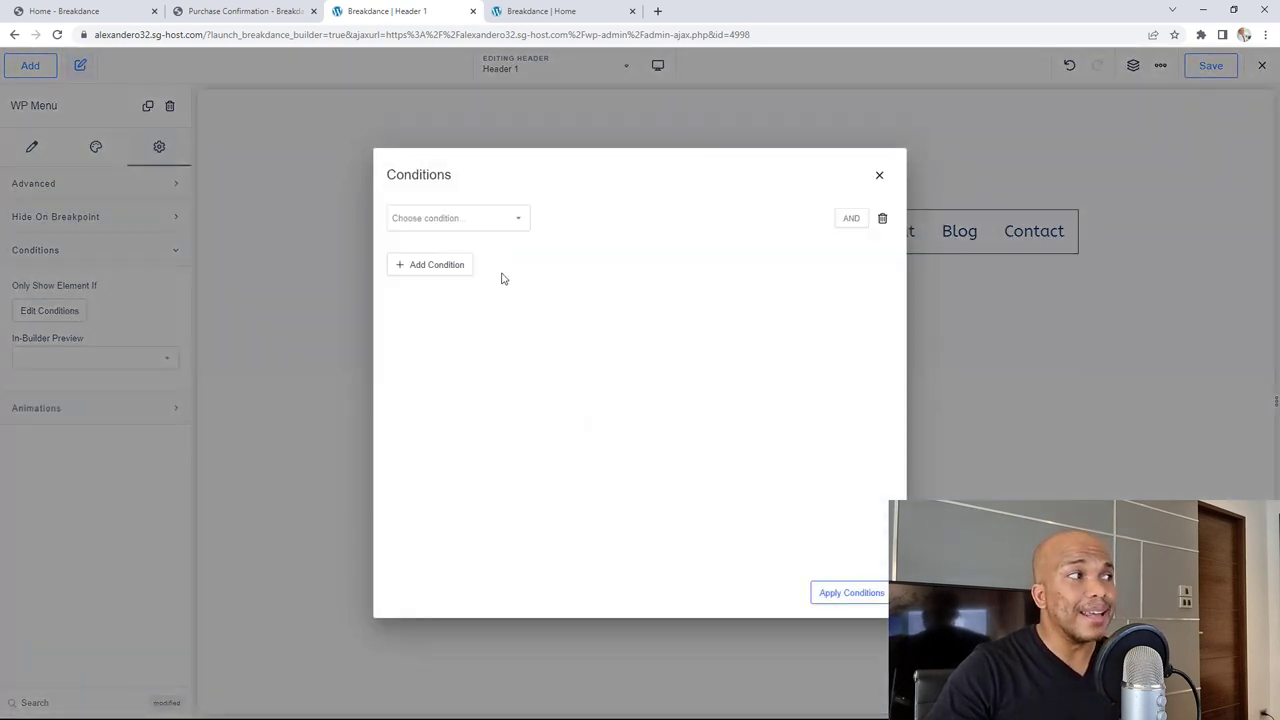
{"action": "left_click", "coordinate": [497, 222]}
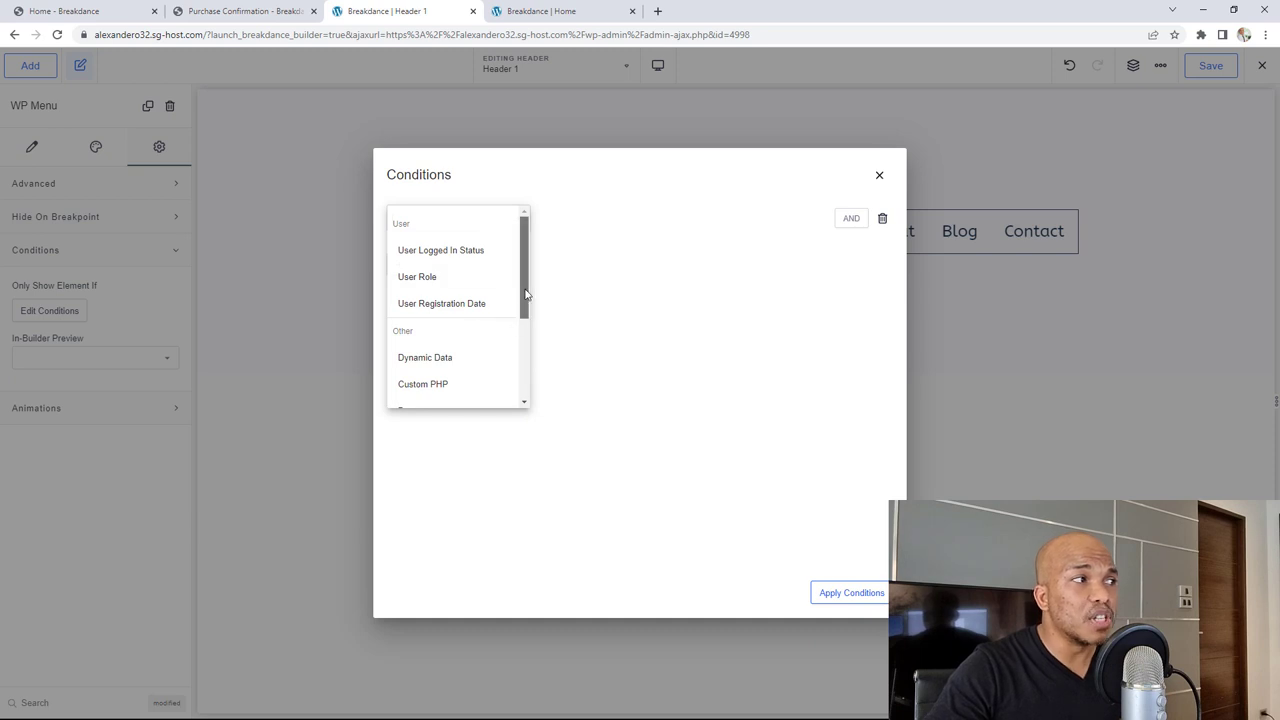
{"action": "scroll", "coordinate": [520, 317], "scroll_direction": "down", "scroll_amount": 1}
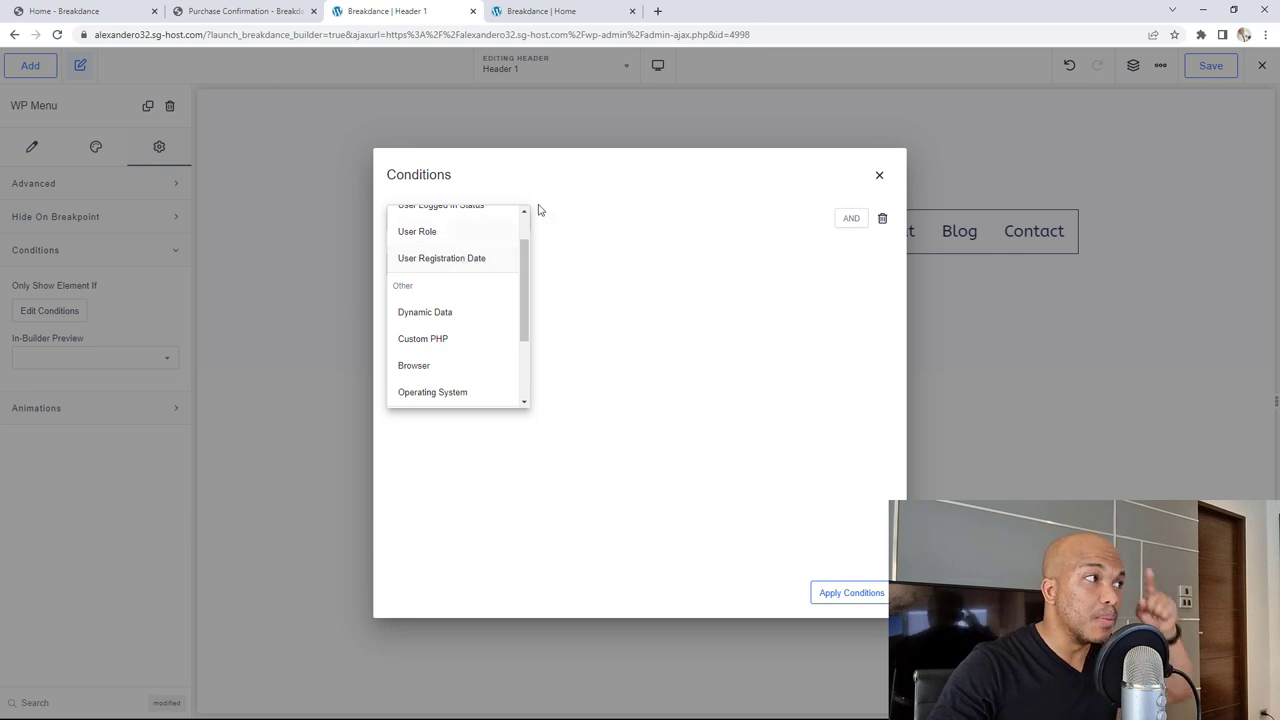
{"action": "left_click", "coordinate": [879, 176]}
{"action": "left_click", "coordinate": [879, 176]}
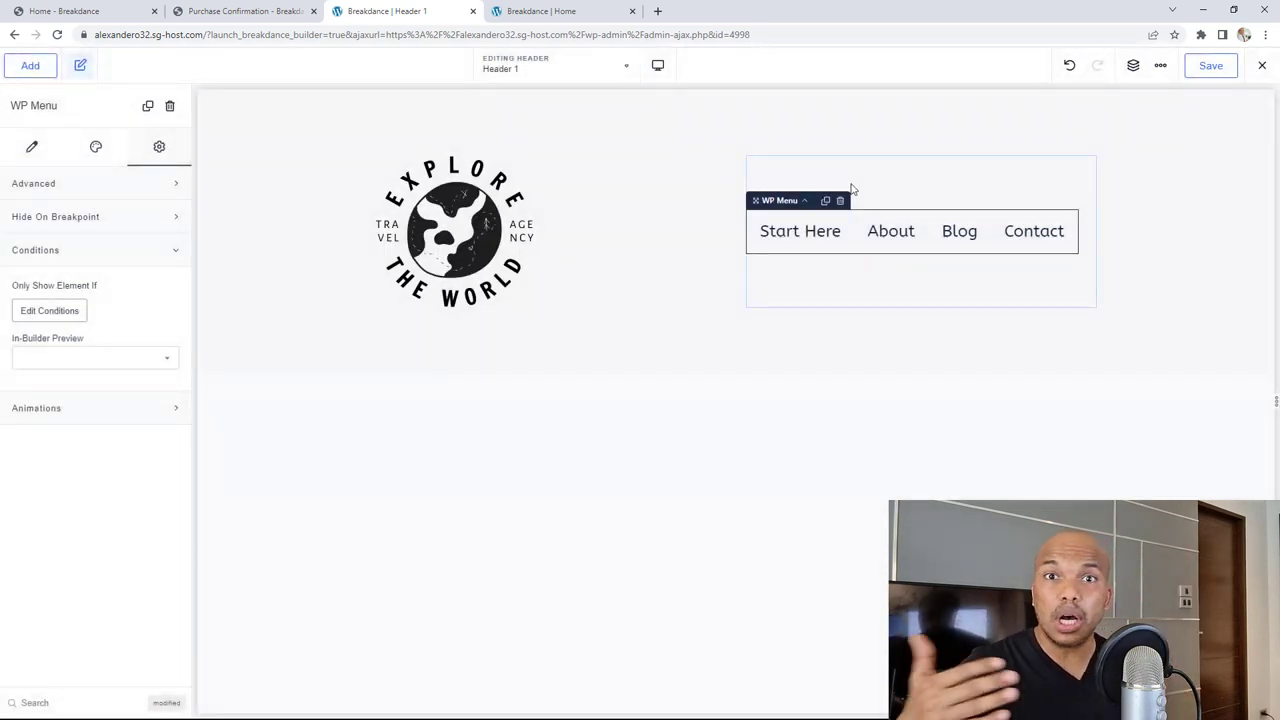
Set the header section's padding to 10 px on all sides and save the header.
{"action": "left_click", "coordinate": [244, 111]}
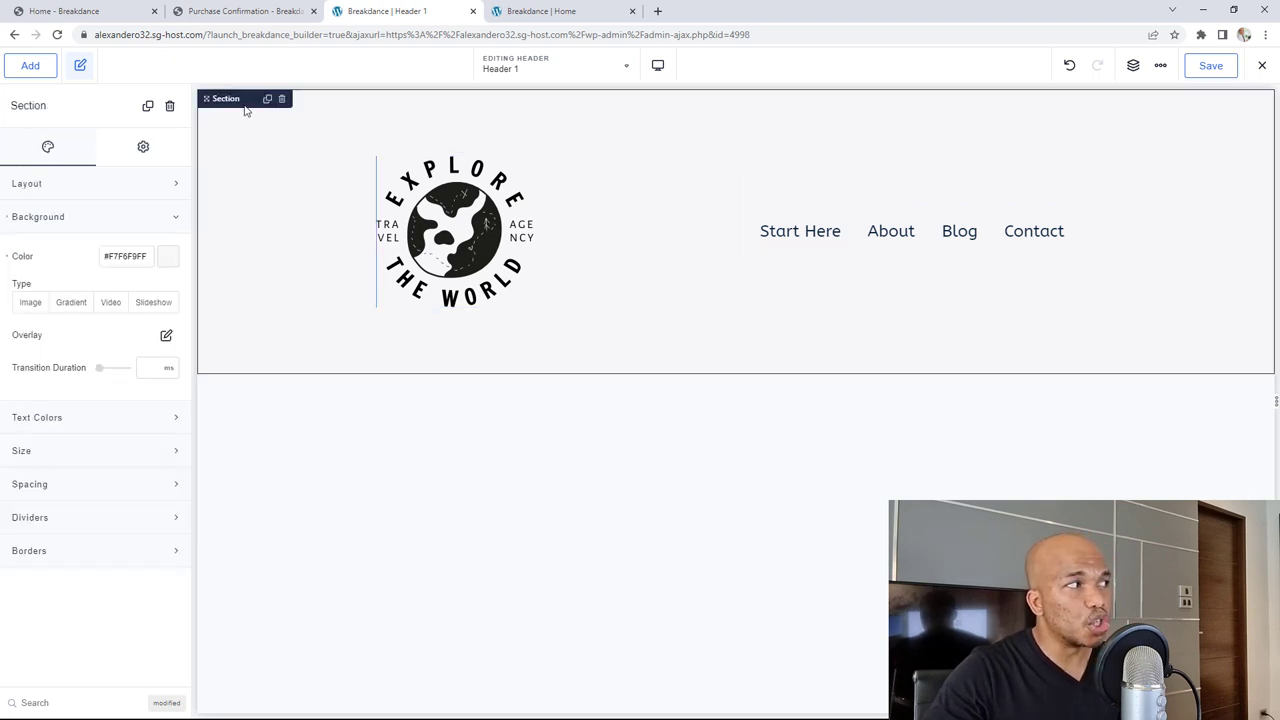
{"action": "left_click", "coordinate": [95, 224]}
{"action": "left_click", "coordinate": [80, 320]}
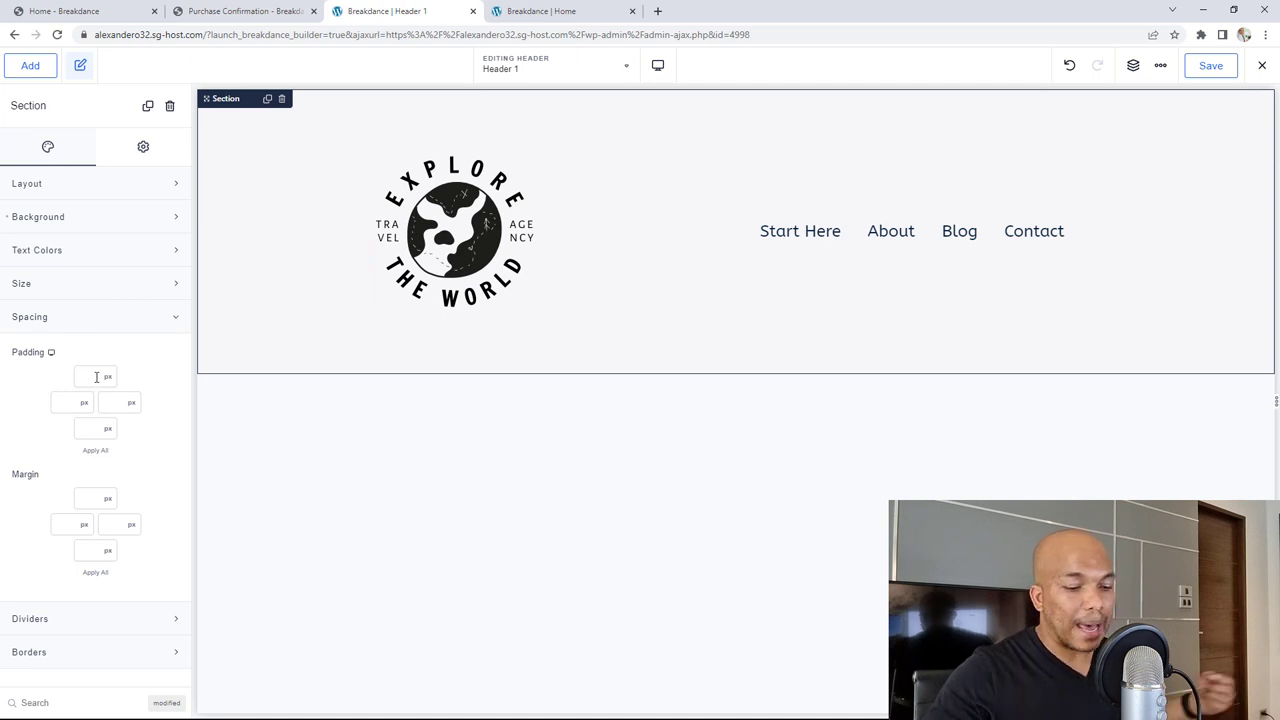
{"action": "type", "text": "10"}
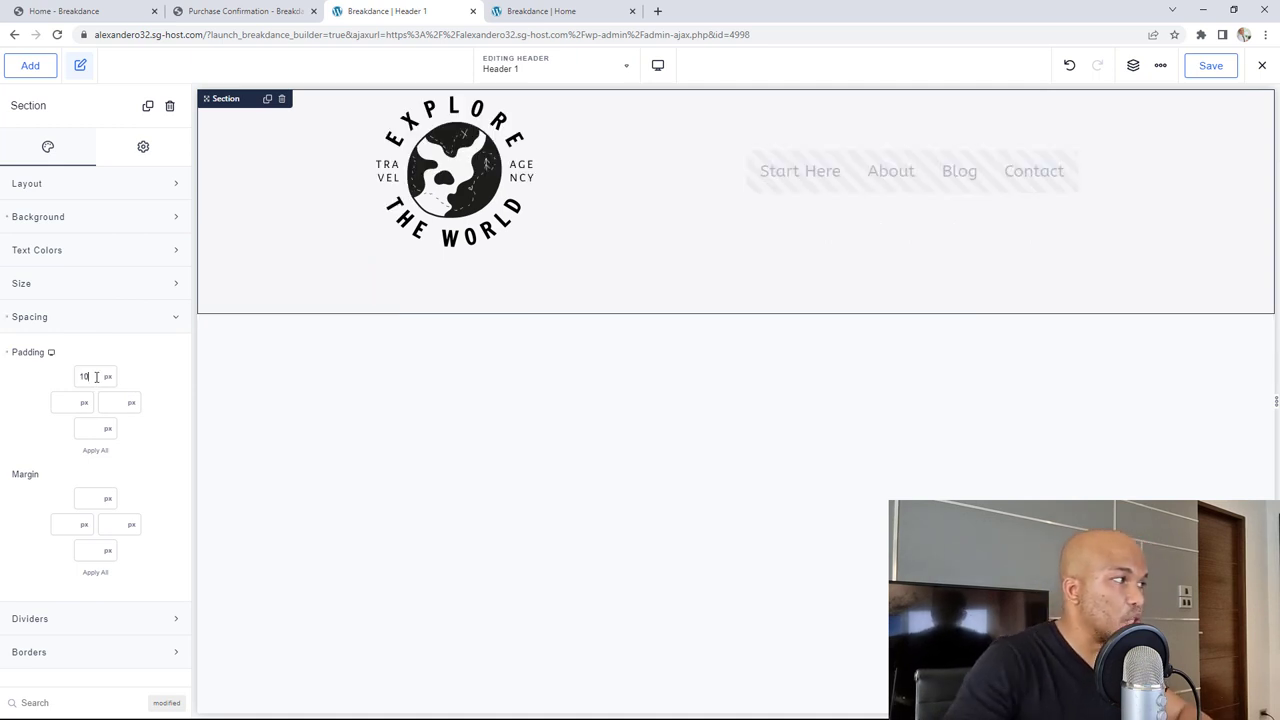
{"action": "left_click", "coordinate": [96, 451]}
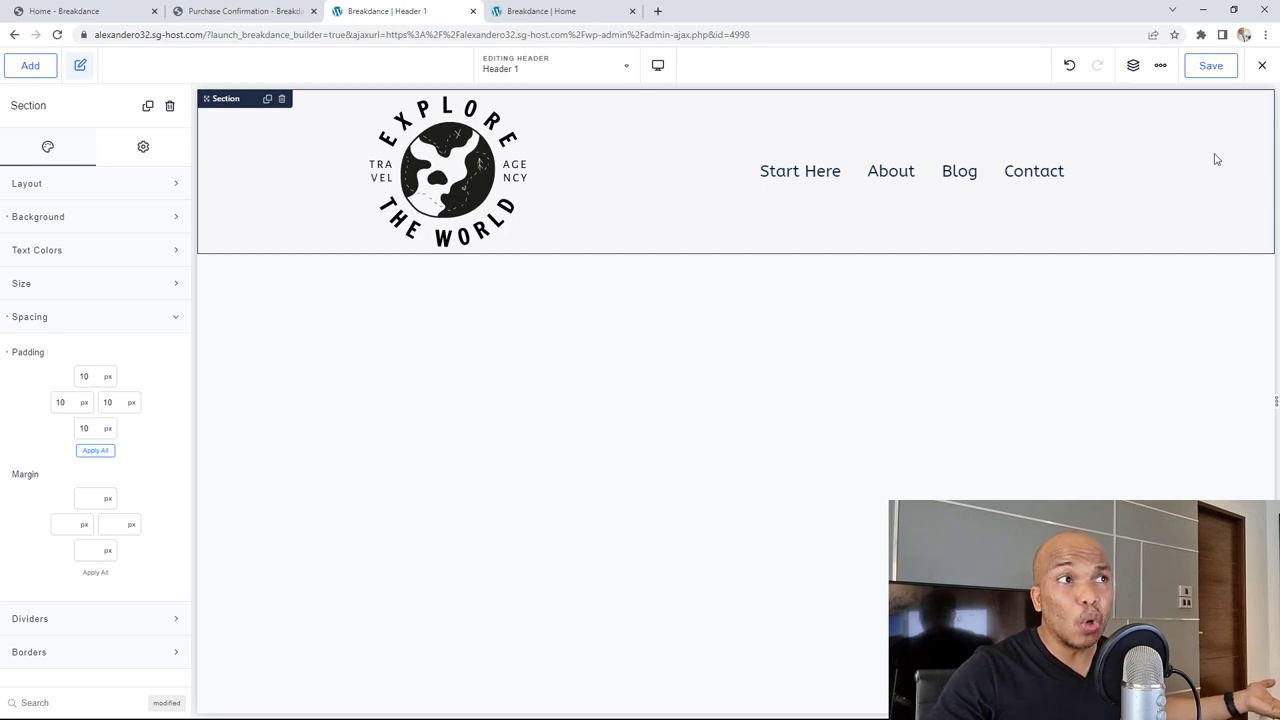
{"action": "left_click", "coordinate": [1214, 68]}
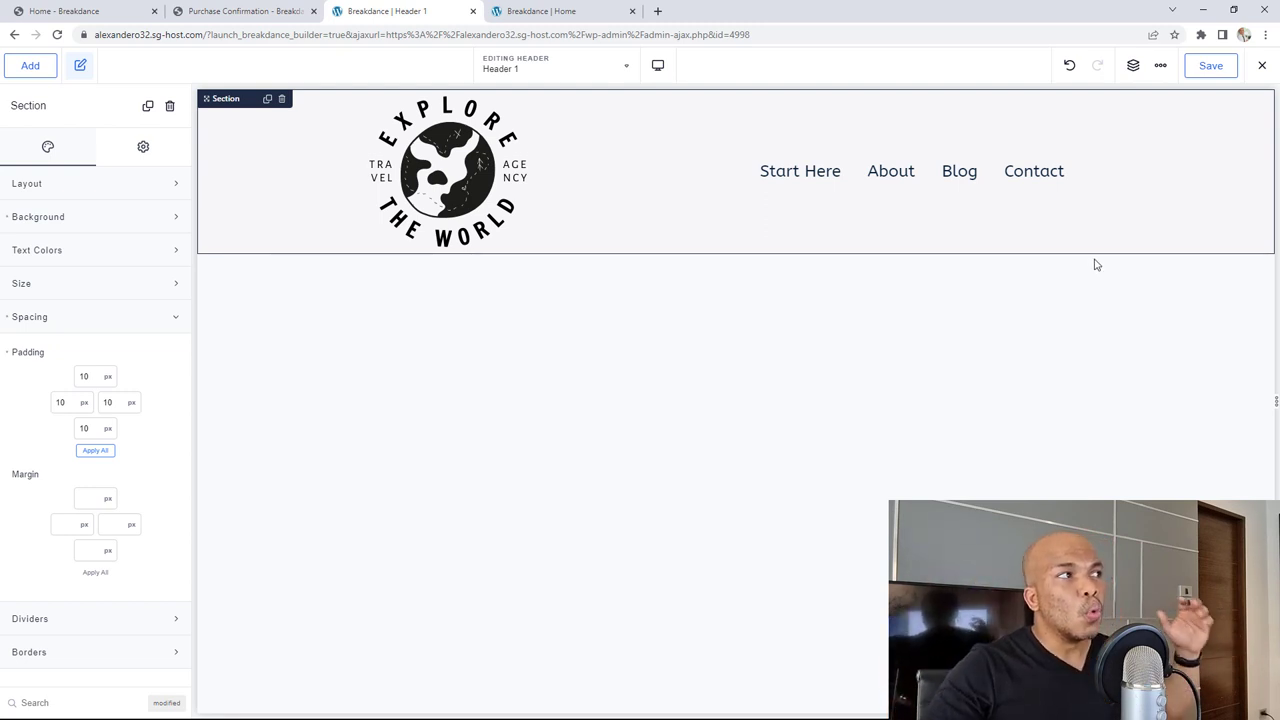
Switch the builder from Header 1 to the Home page and check the new header above its content.
{"action": "left_click", "coordinate": [577, 78]}
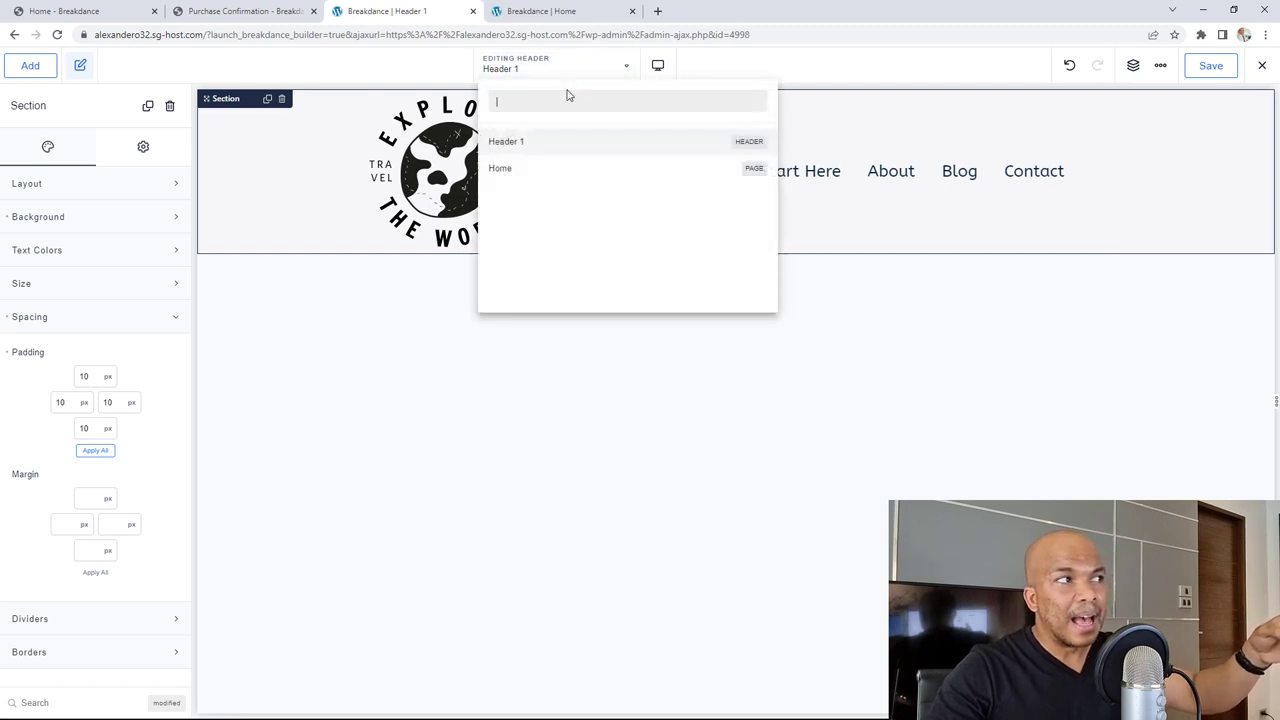
{"action": "left_click", "coordinate": [537, 177]}
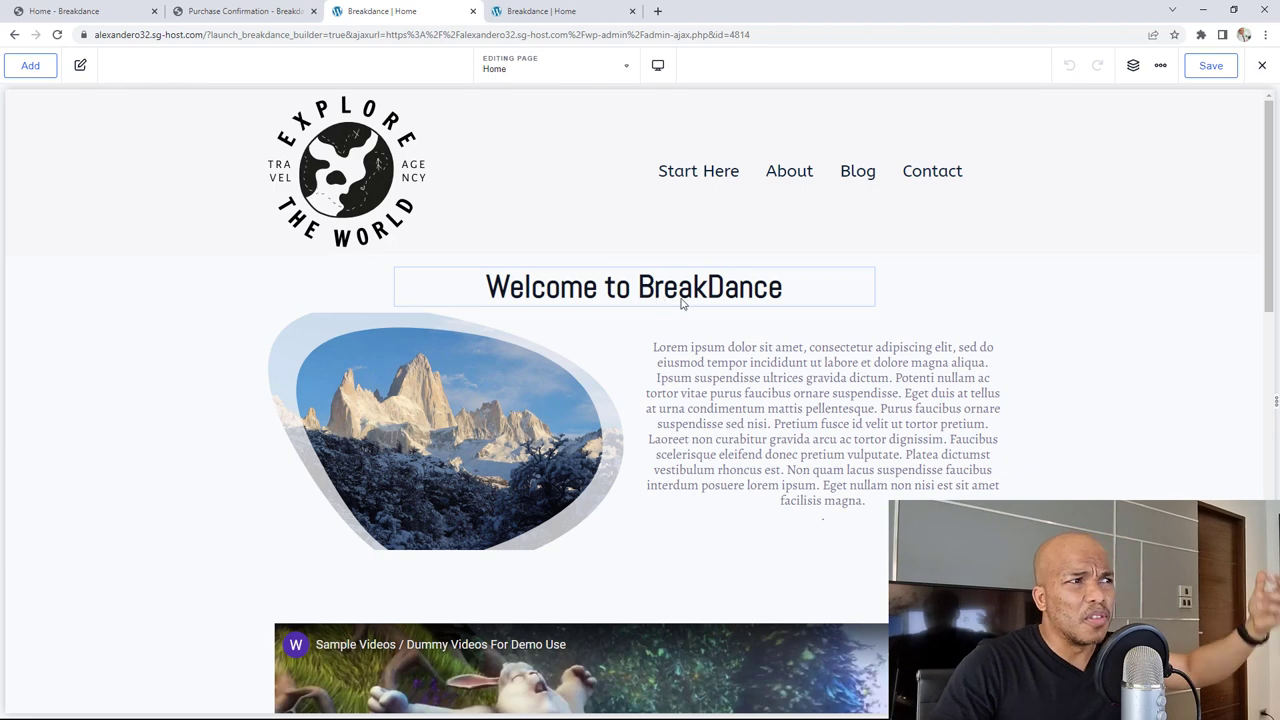
{"action": "scroll", "coordinate": [683, 304], "scroll_direction": "down", "scroll_amount": 2}
Examine the Welcome to BreakDance heading's tag, design and advanced settings, and the advanced settings of the mountain image.
{"action": "left_click", "coordinate": [705, 160]}
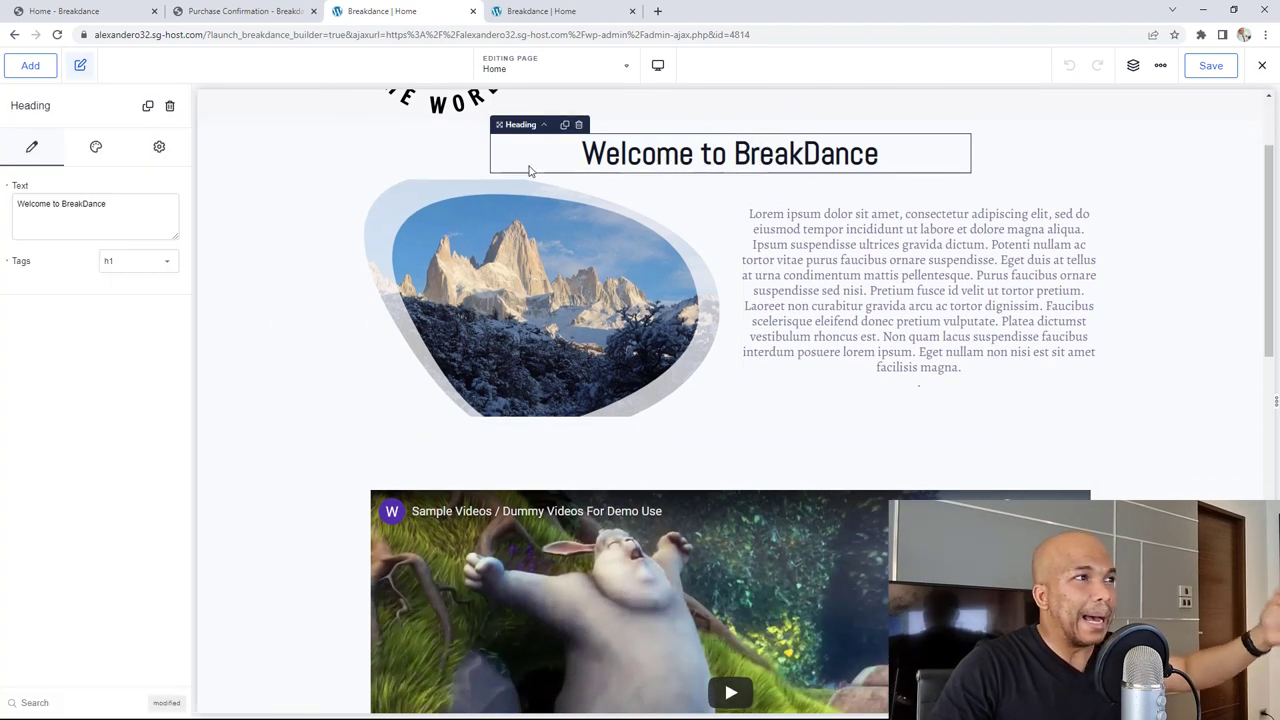
{"action": "left_click", "coordinate": [158, 264]}
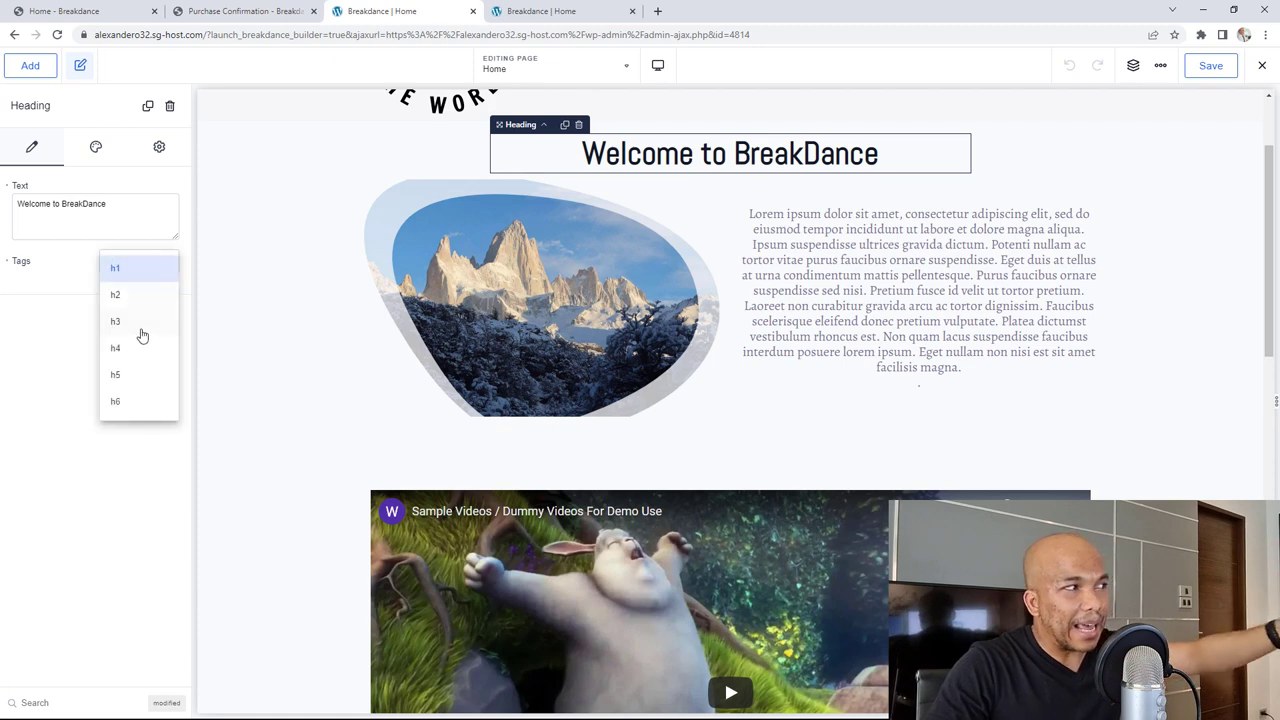
{"action": "left_click", "coordinate": [95, 148]}
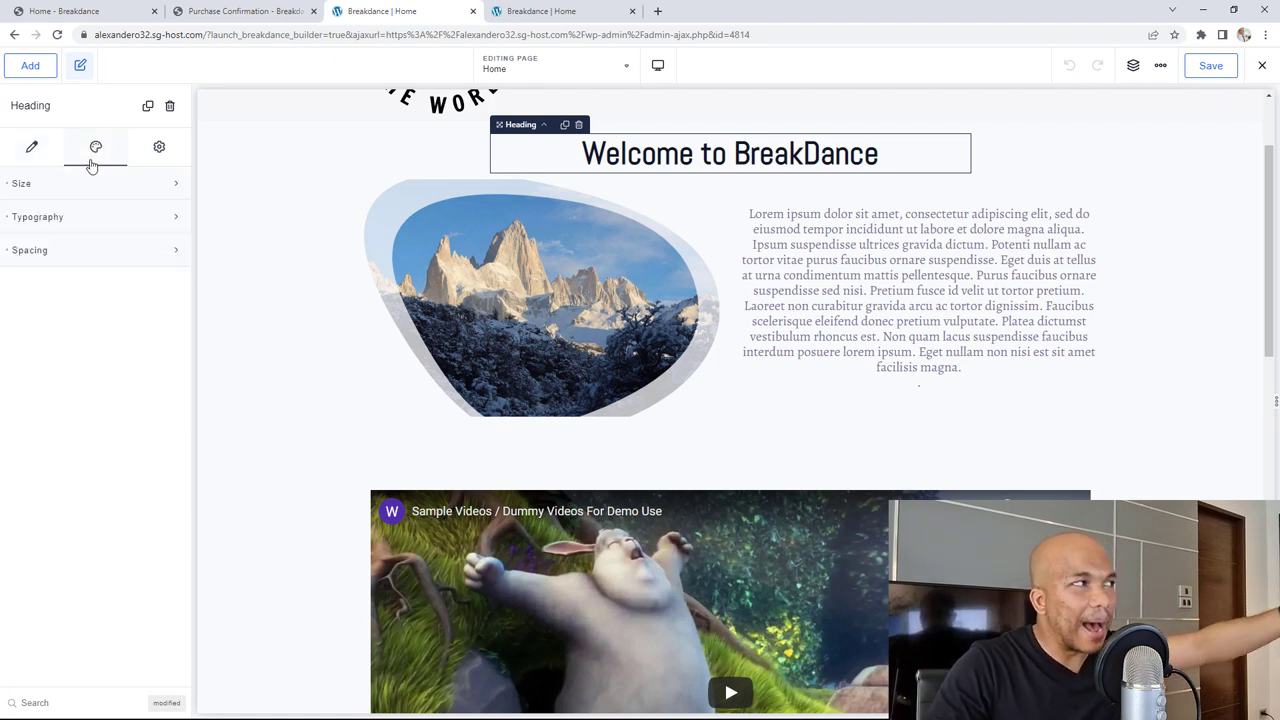
{"action": "left_click", "coordinate": [160, 148]}
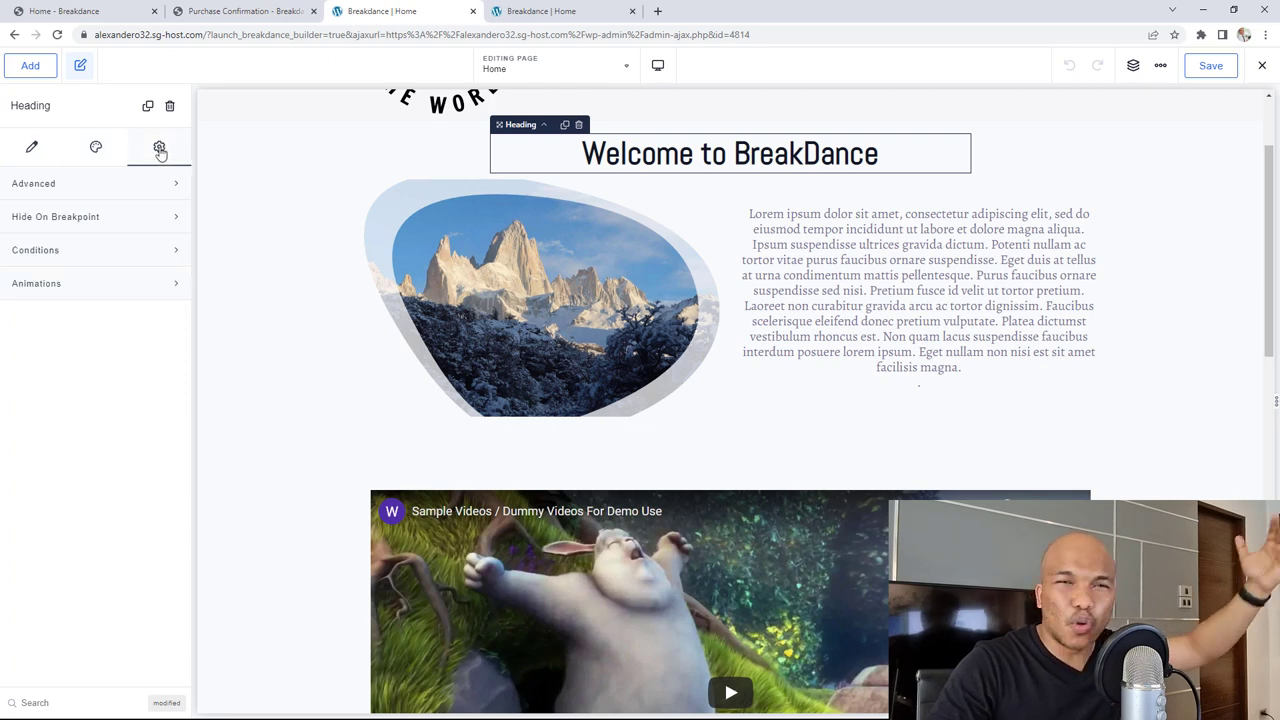
{"action": "left_click", "coordinate": [488, 254]}
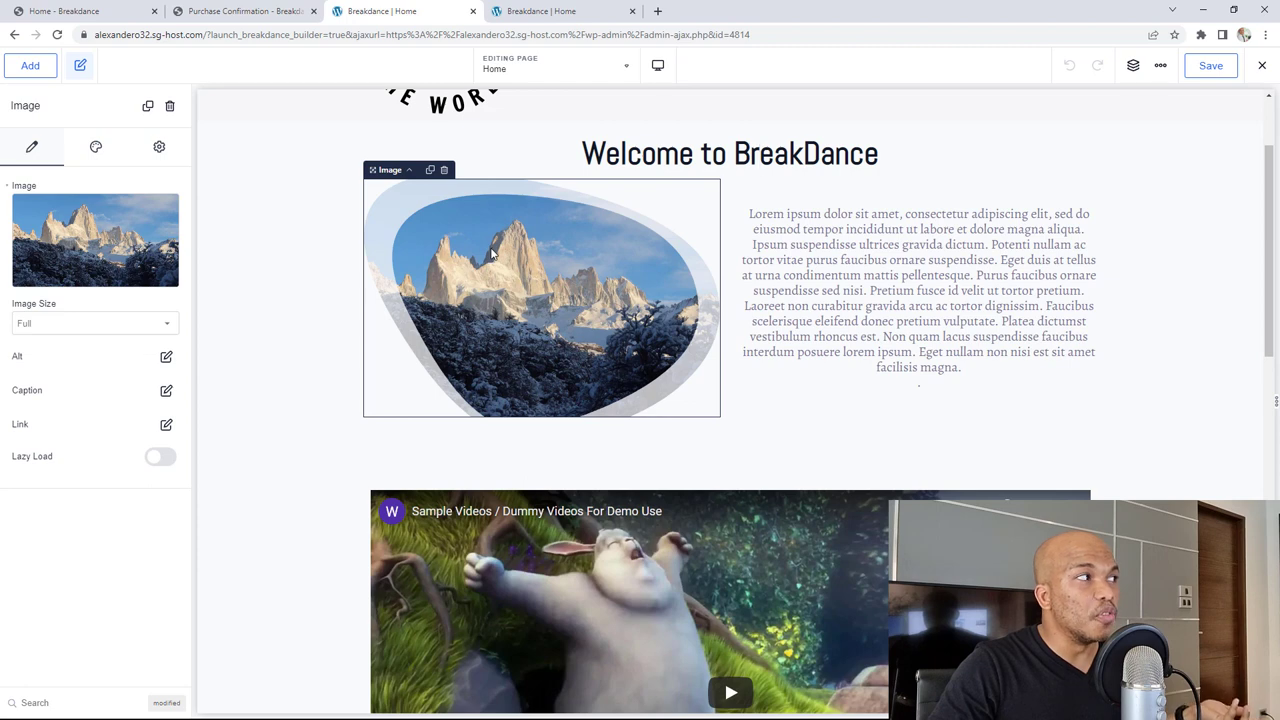
{"action": "left_click", "coordinate": [160, 148]}
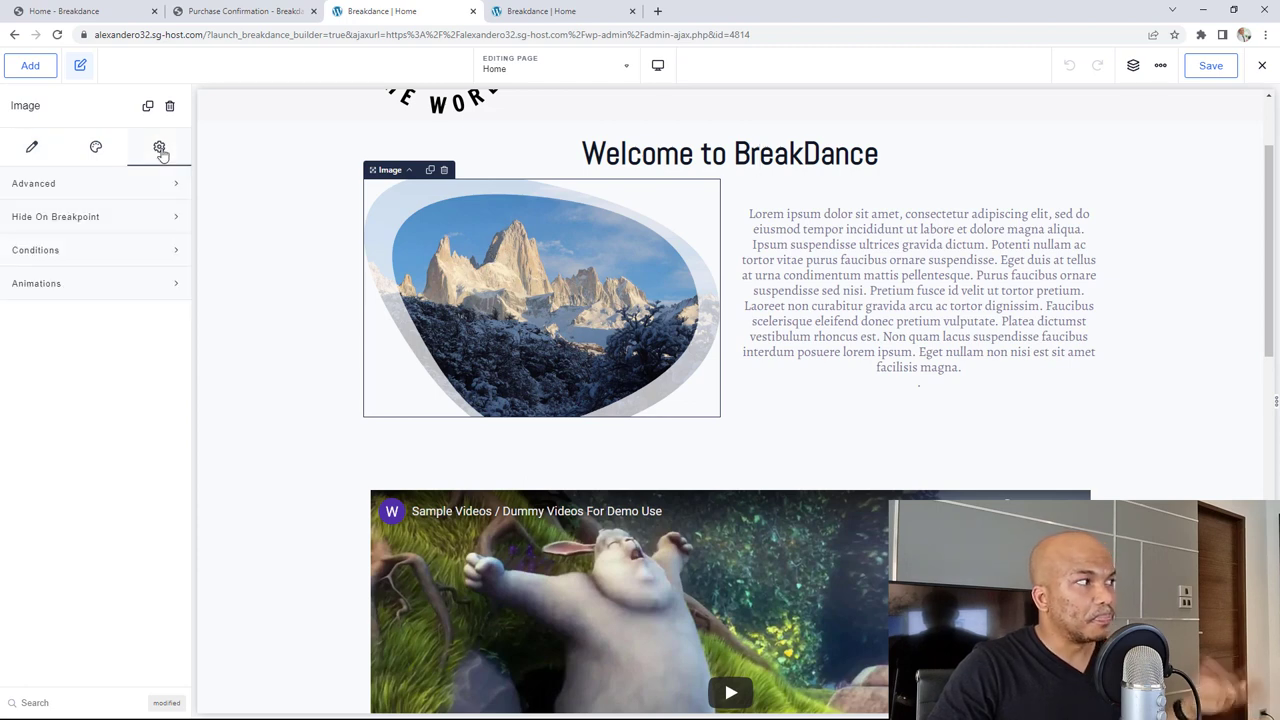
Preview the Waves 2 mask on the mountain image, and set its mask shape to Star 1.
{"action": "left_click", "coordinate": [96, 148]}
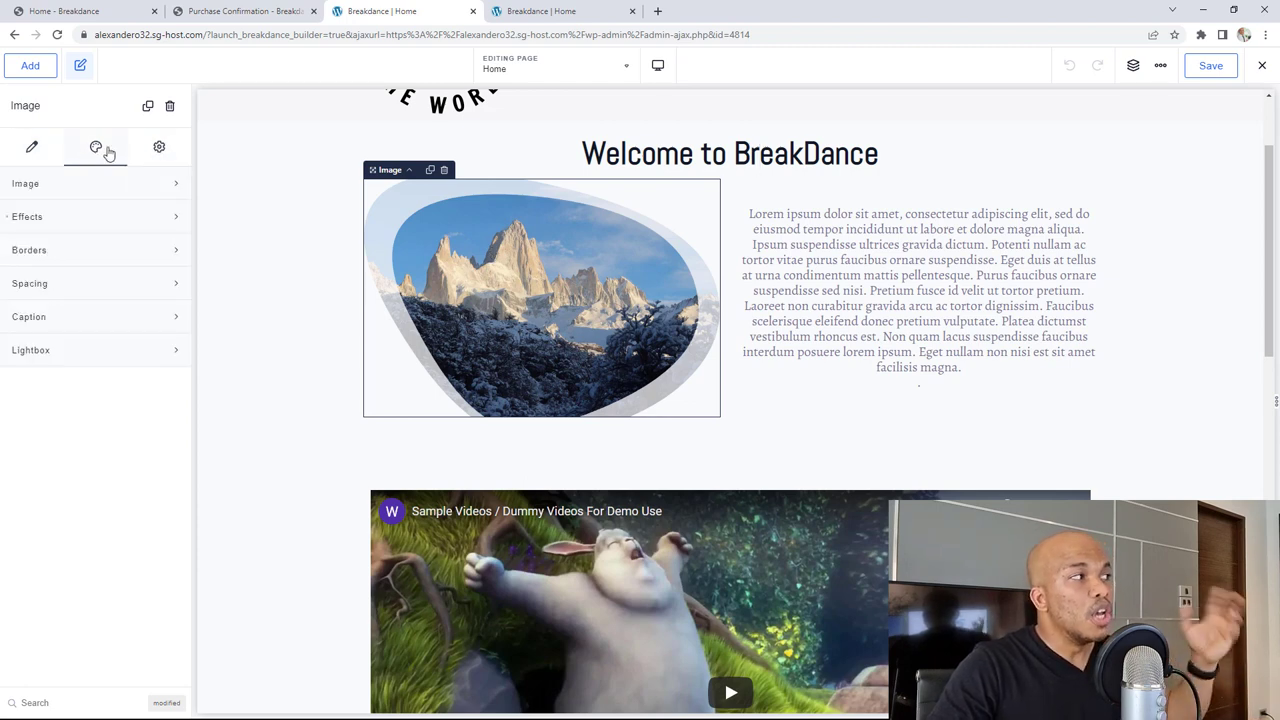
{"action": "left_click", "coordinate": [38, 220]}
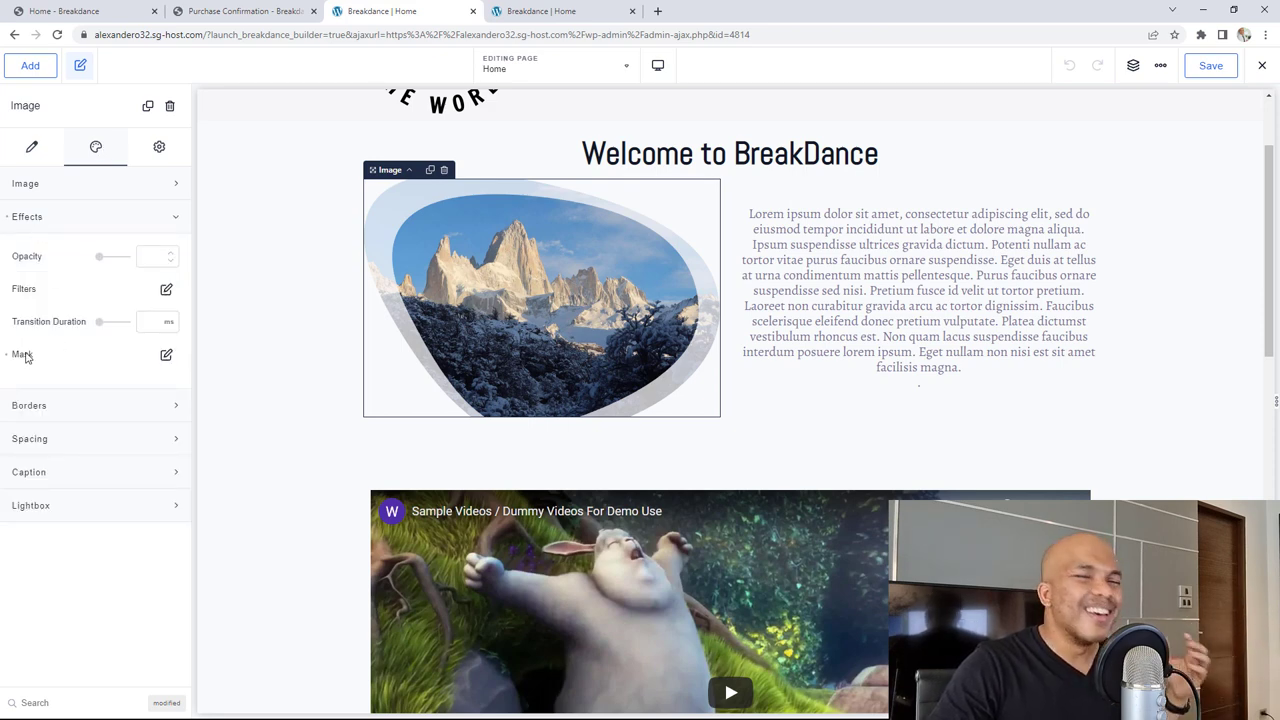
{"action": "left_click", "coordinate": [166, 354]}
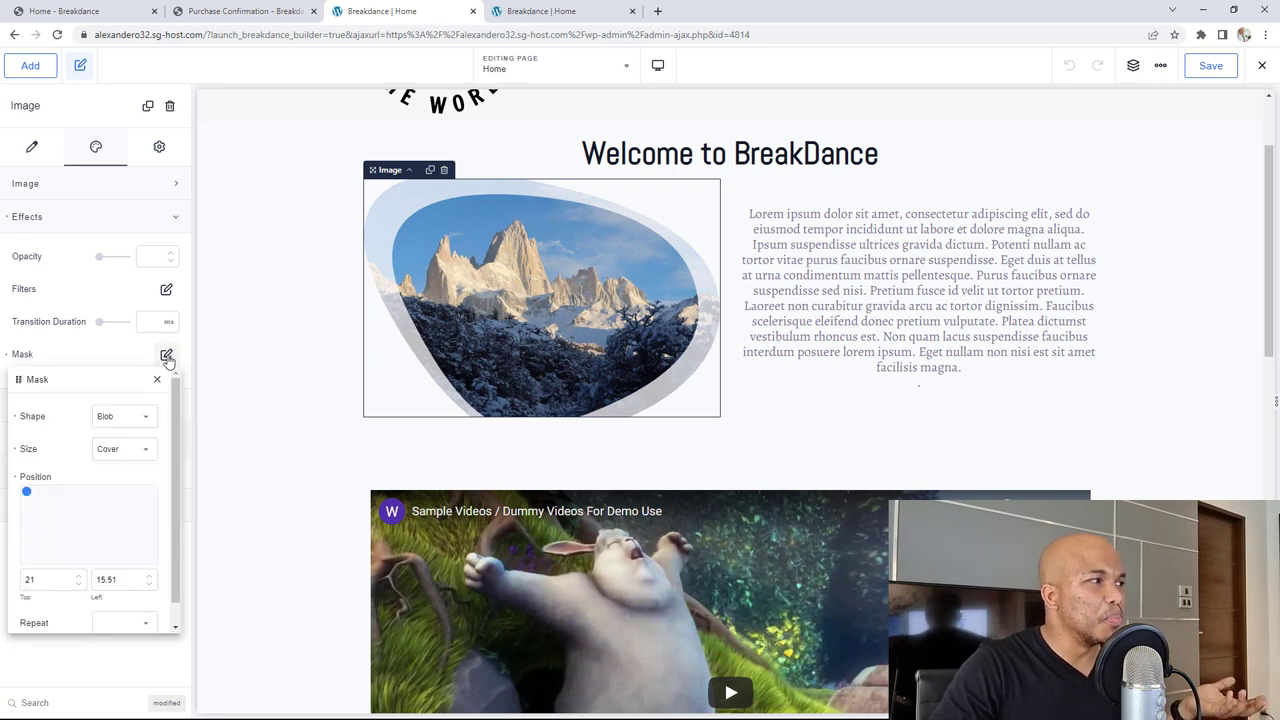
{"action": "left_click", "coordinate": [127, 419]}
{"action": "left_click", "coordinate": [124, 504]}
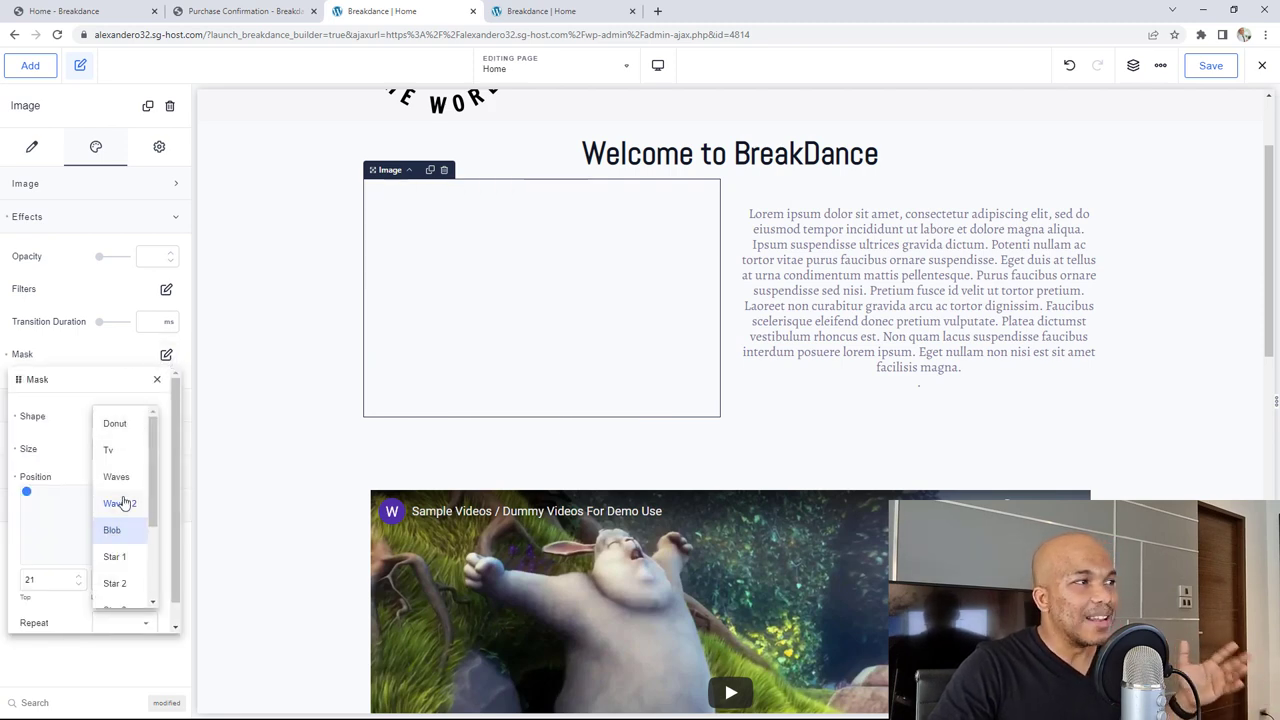
{"action": "left_click", "coordinate": [127, 419]}
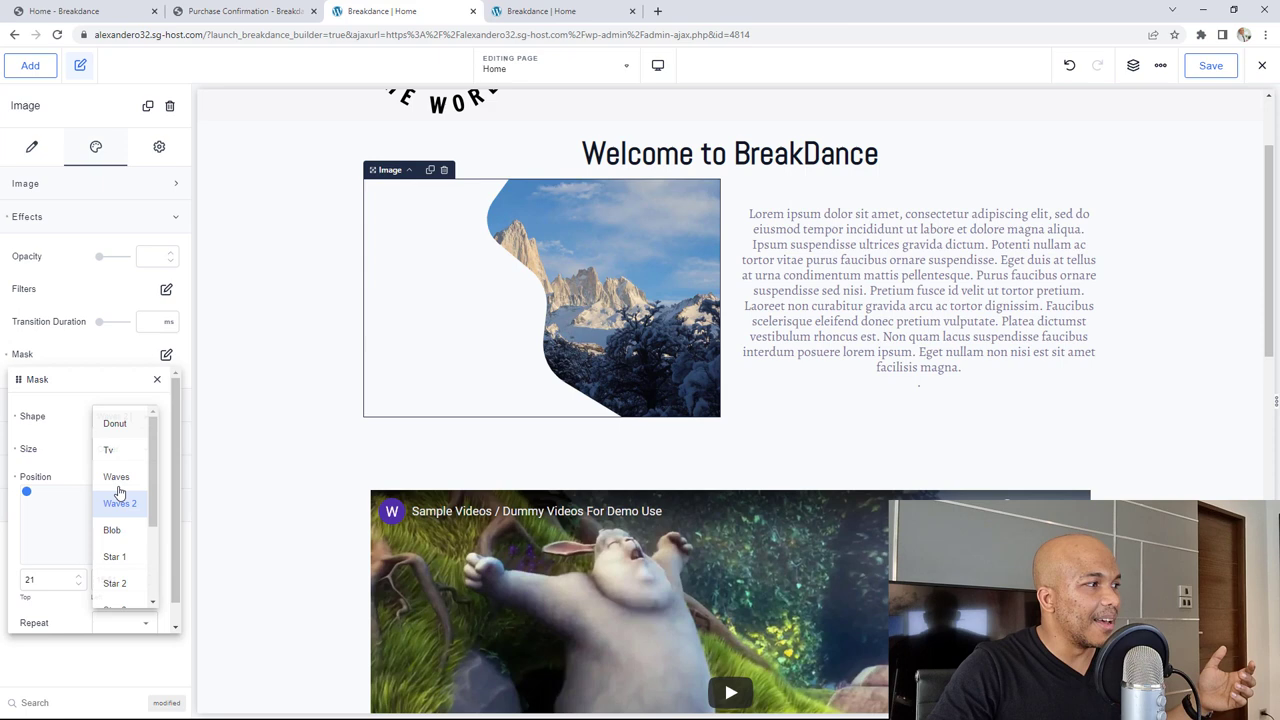
{"action": "left_click", "coordinate": [117, 557]}
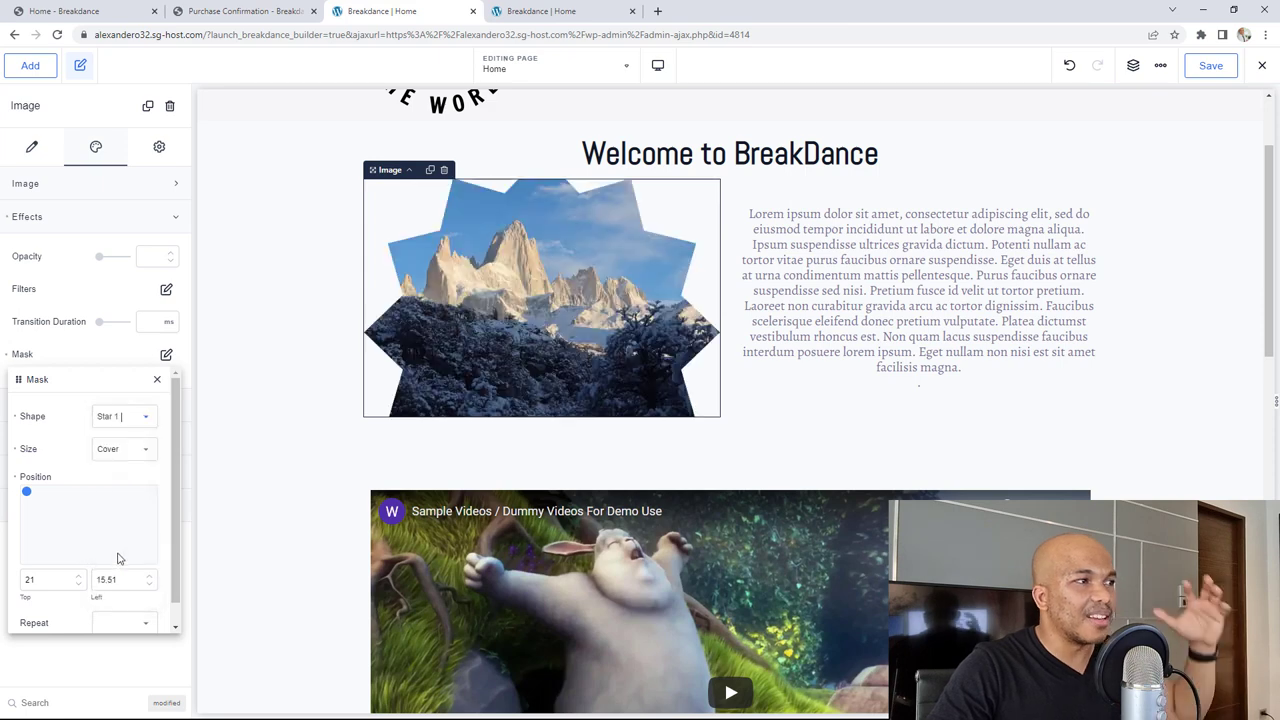
Set the mountain image's mask size to Custom and its mask position to 46 top and 41.18 left.
{"action": "left_click", "coordinate": [123, 449]}
{"action": "left_click", "coordinate": [120, 512]}
{"action": "left_click_drag", "start_coordinate": [32, 530], "coordinate": [79, 559]}
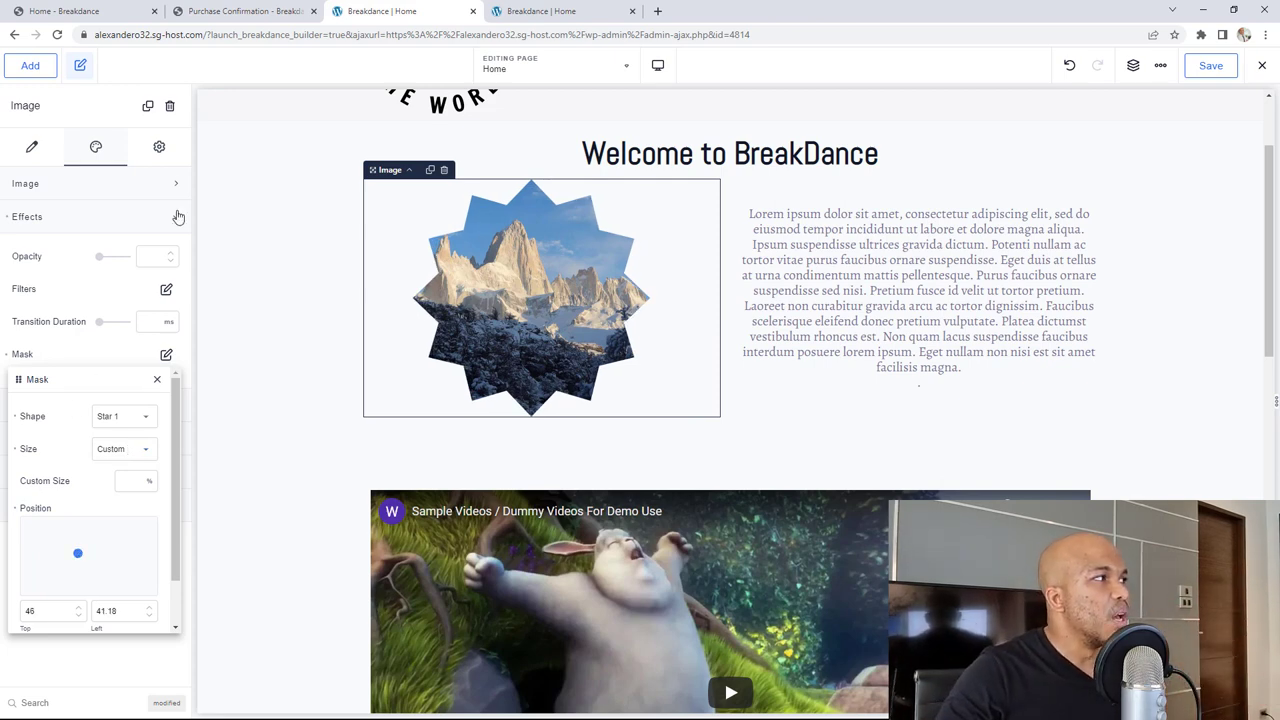
Examine the sample video's content settings, including its Lazy Load option, and review the remaining sections of the Home page.
{"action": "scroll", "coordinate": [1100, 366], "scroll_direction": "down", "scroll_amount": 2}
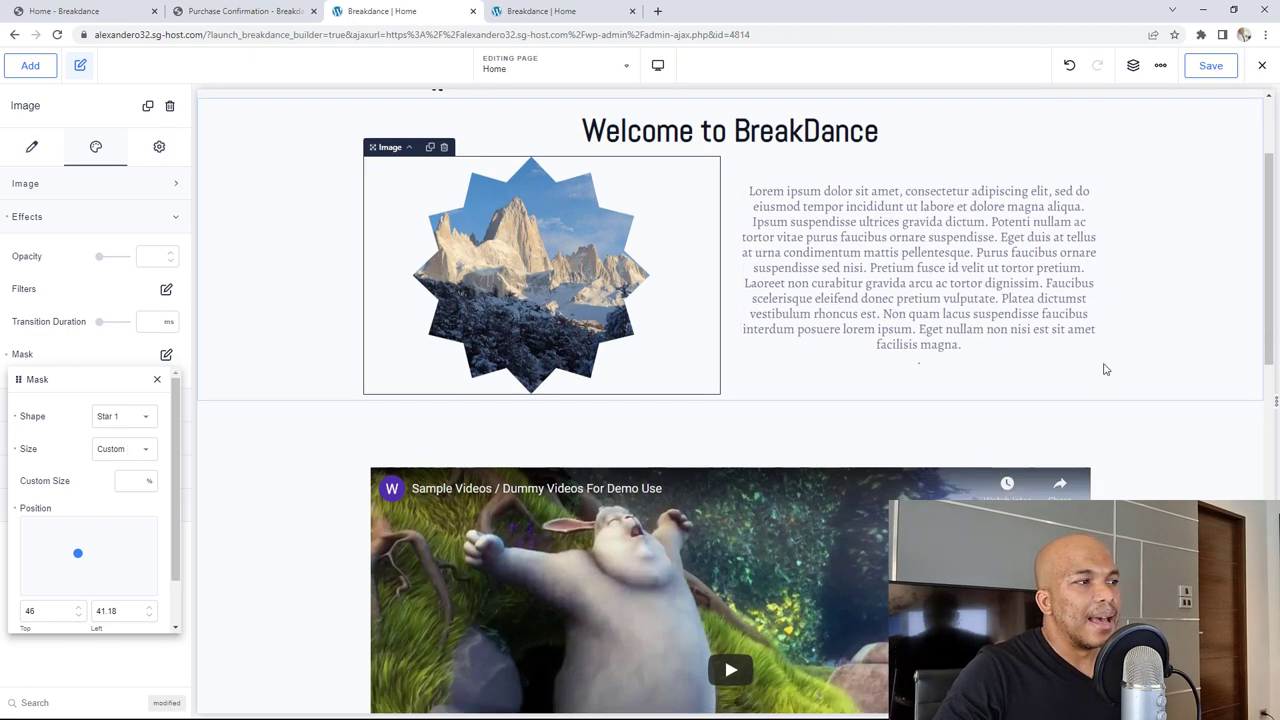
{"action": "left_click", "coordinate": [789, 330]}
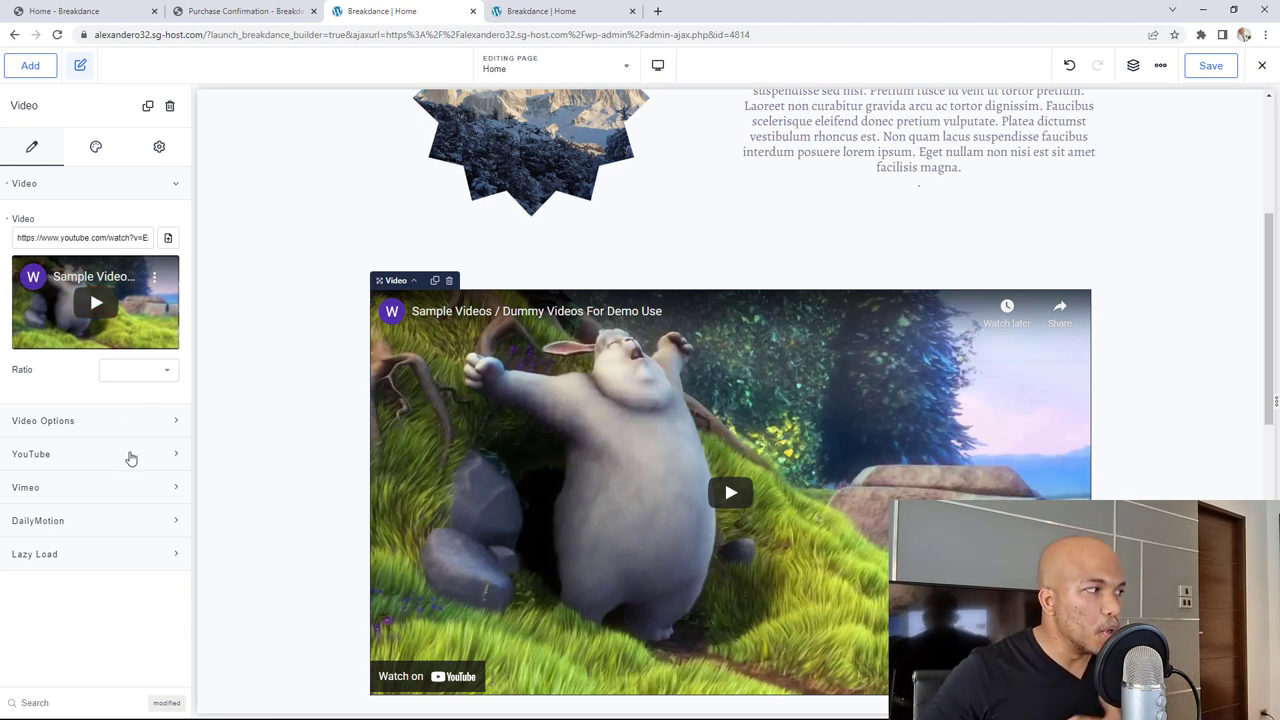
{"action": "left_click", "coordinate": [97, 553]}
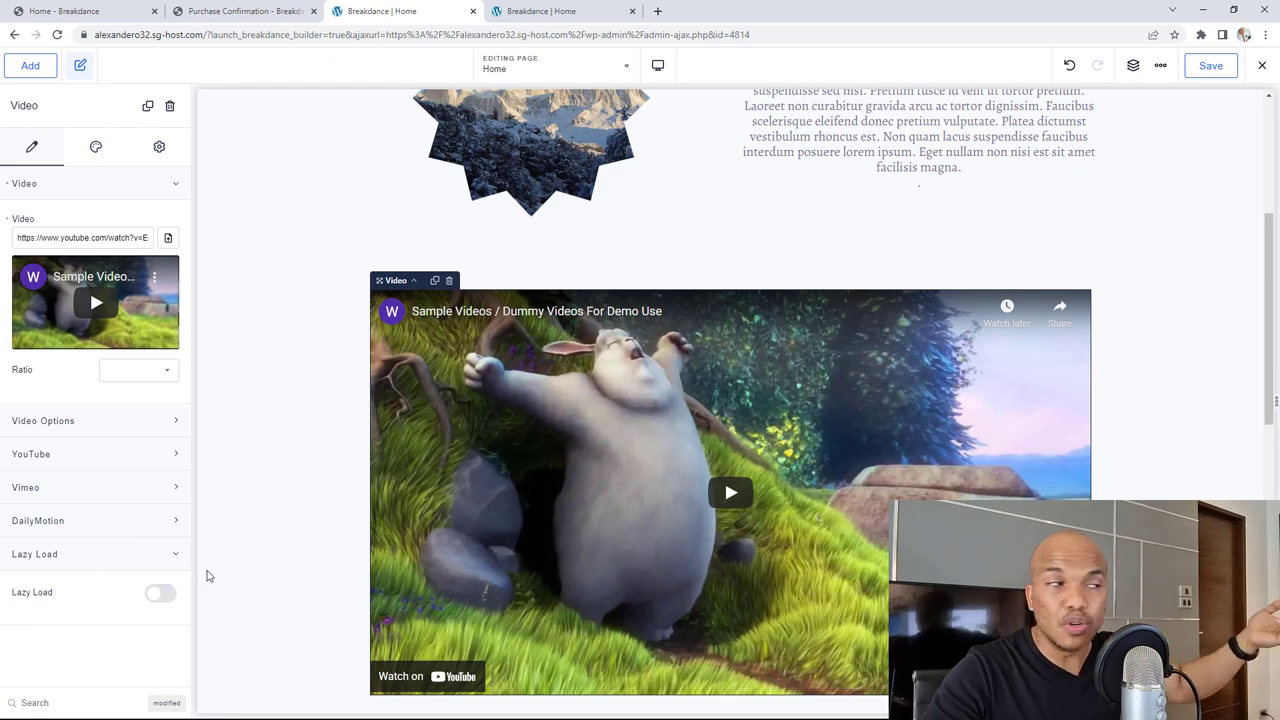
{"action": "left_click", "coordinate": [1163, 371]}
{"action": "scroll", "coordinate": [1165, 371], "scroll_direction": "down", "scroll_amount": 1}
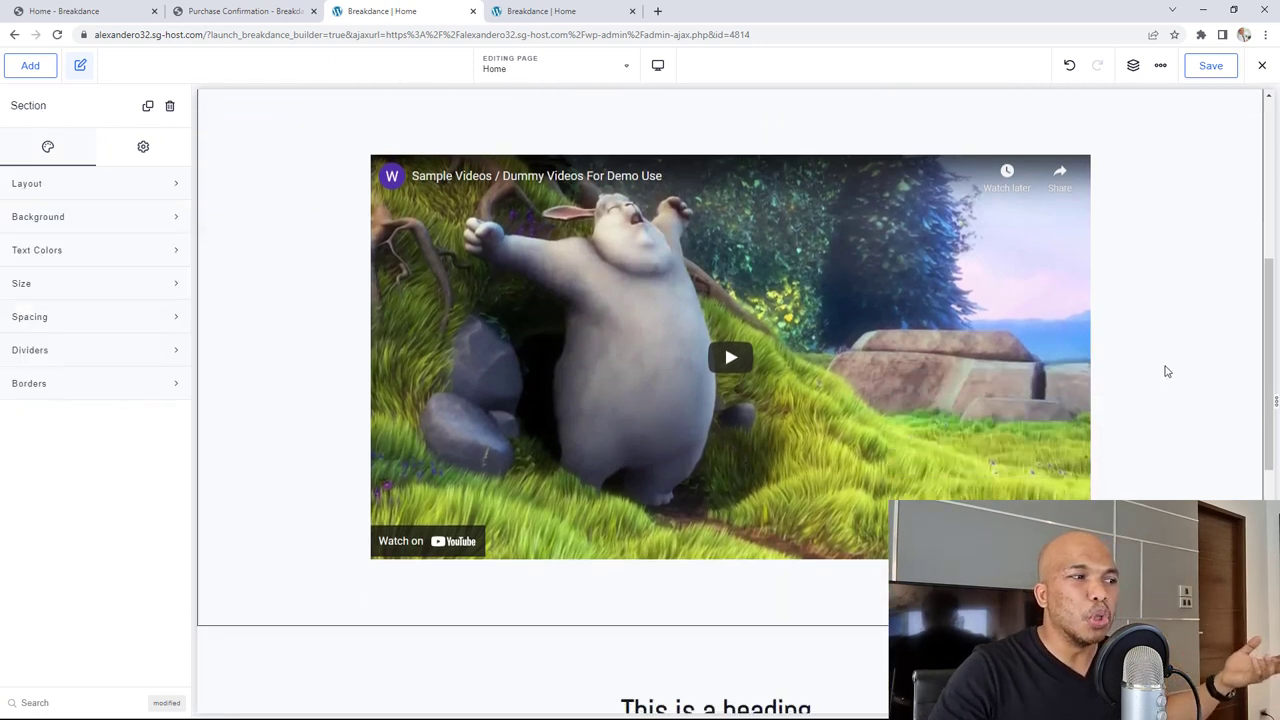
{"action": "scroll", "coordinate": [1164, 370], "scroll_direction": "down", "scroll_amount": 5}
{"action": "scroll", "coordinate": [1150, 372], "scroll_direction": "down", "scroll_amount": 2}
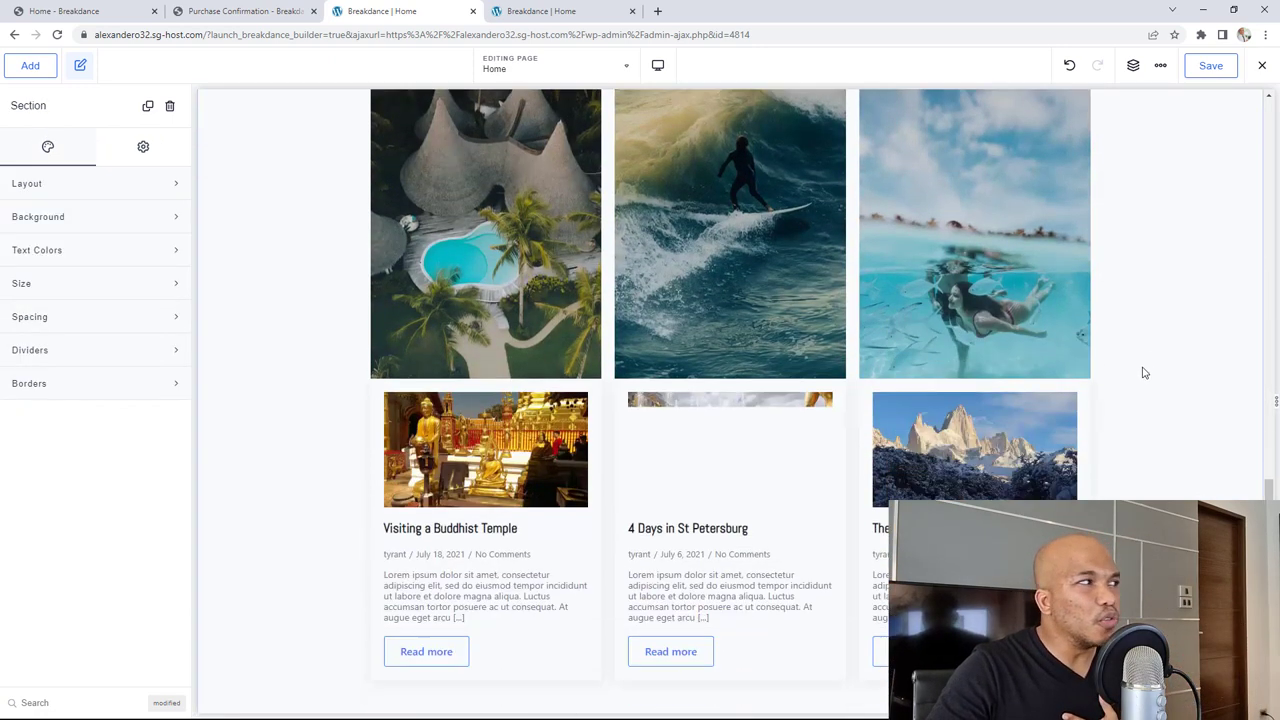
Browse the Basic and Blocks elements that can be added to the page, without adding any.
{"action": "left_click", "coordinate": [80, 66]}
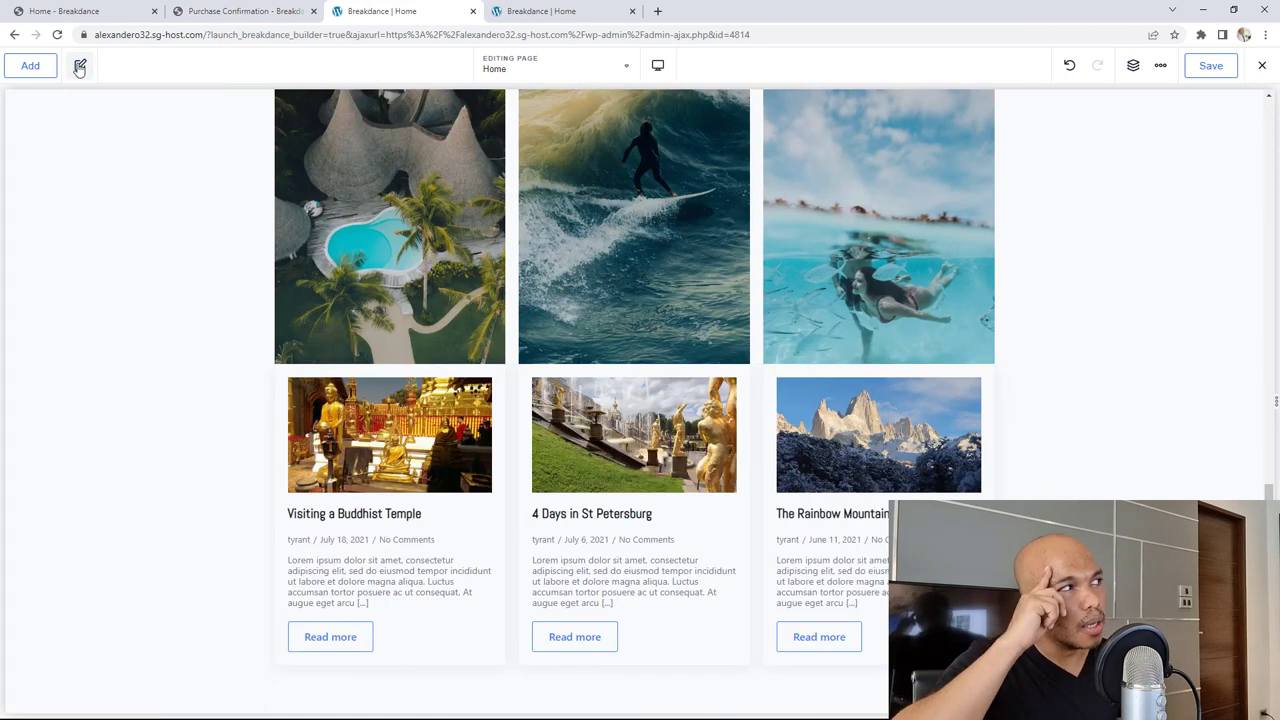
{"action": "left_click", "coordinate": [80, 66]}
{"action": "left_click", "coordinate": [30, 66]}
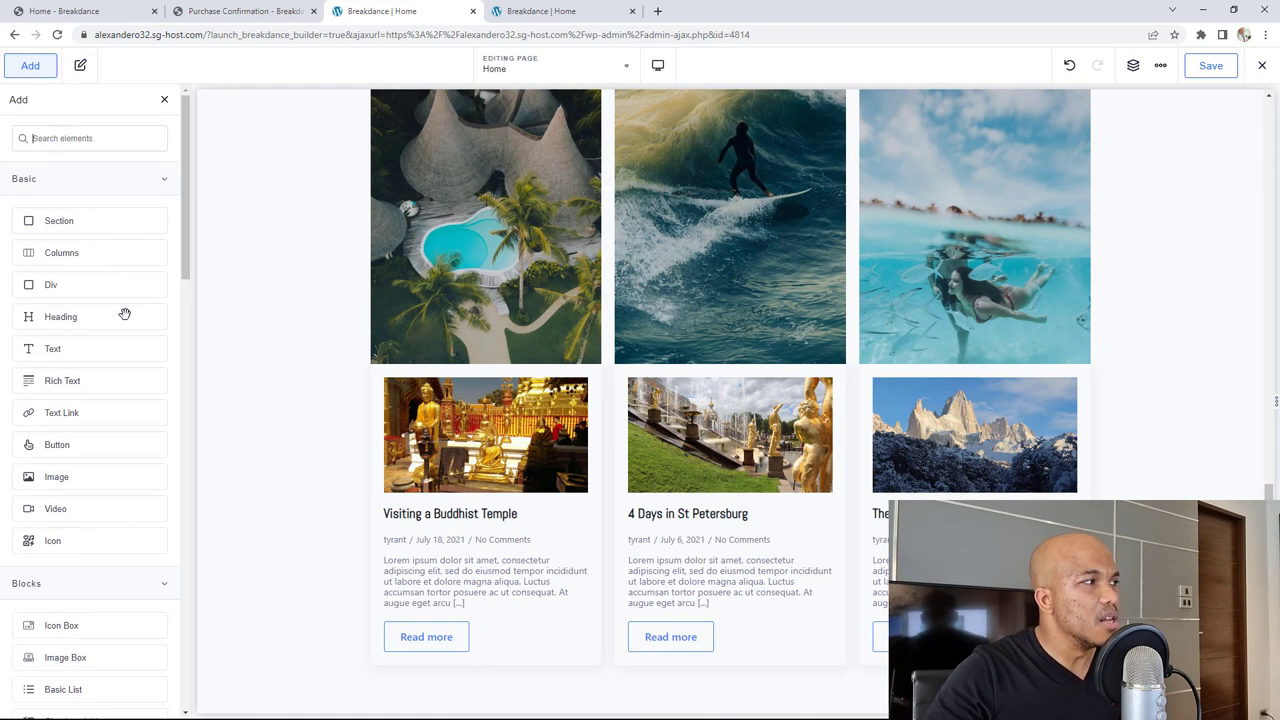
{"action": "scroll", "coordinate": [119, 319], "scroll_direction": "down", "scroll_amount": 3}
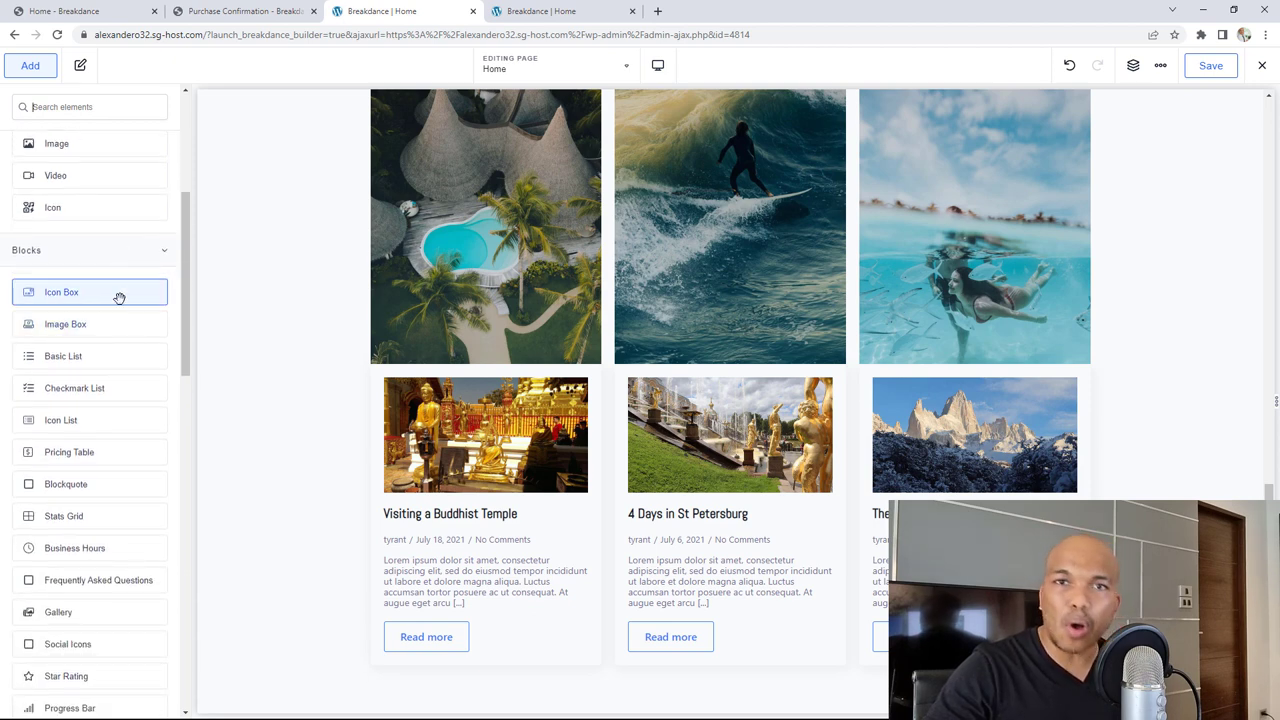
{"action": "scroll", "coordinate": [119, 298], "scroll_direction": "down", "scroll_amount": 2}
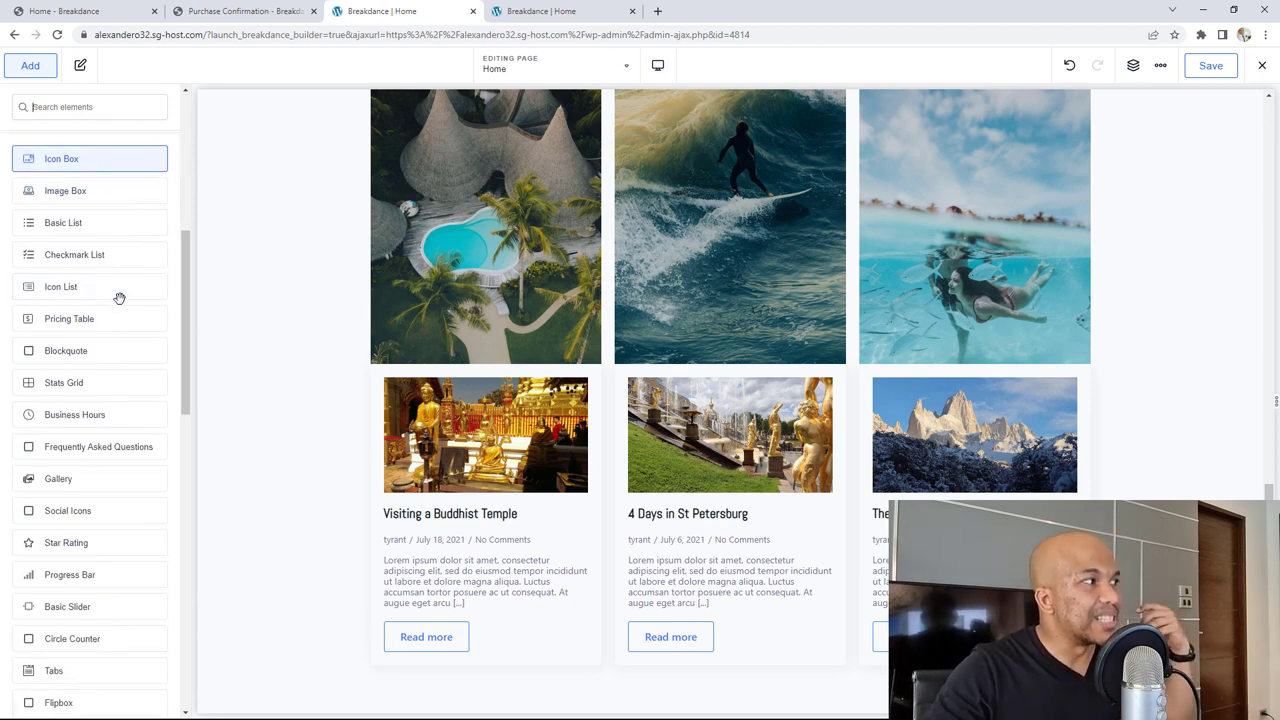
{"action": "scroll", "coordinate": [119, 298], "scroll_direction": "down", "scroll_amount": 3}
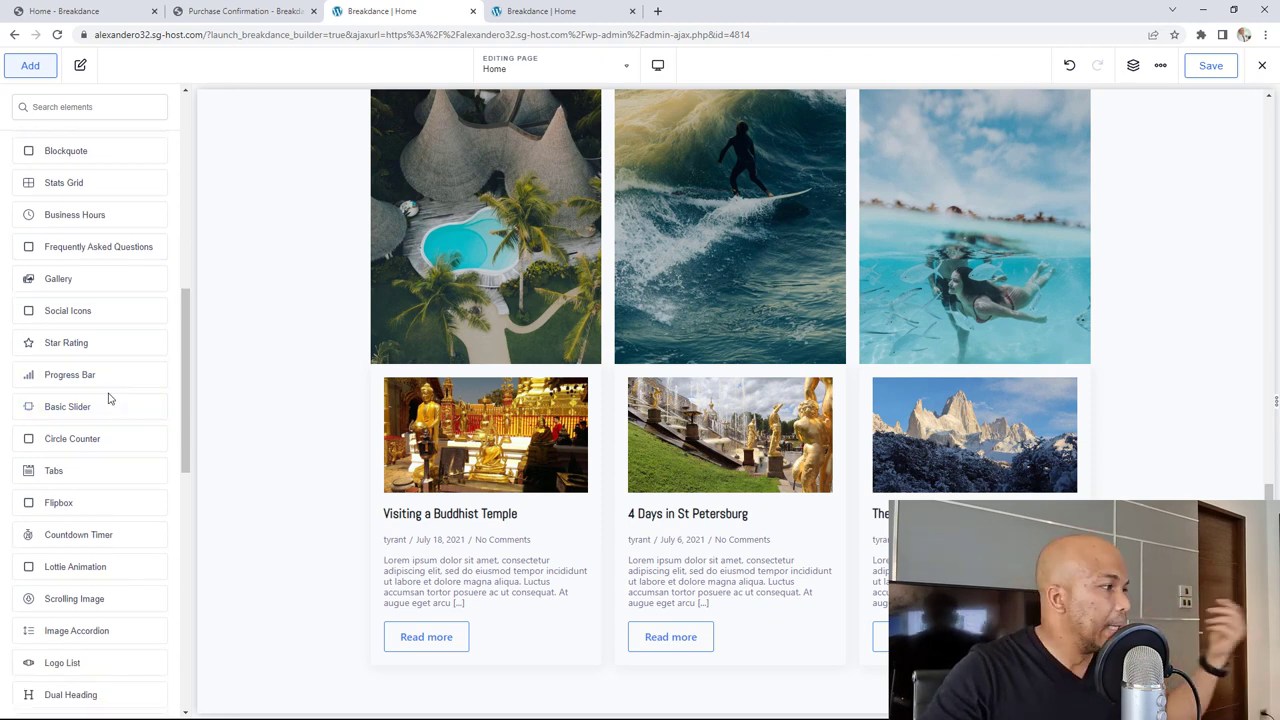
{"action": "scroll", "coordinate": [110, 399], "scroll_direction": "down", "scroll_amount": 2}
{"action": "scroll", "coordinate": [109, 425], "scroll_direction": "down", "scroll_amount": 2}
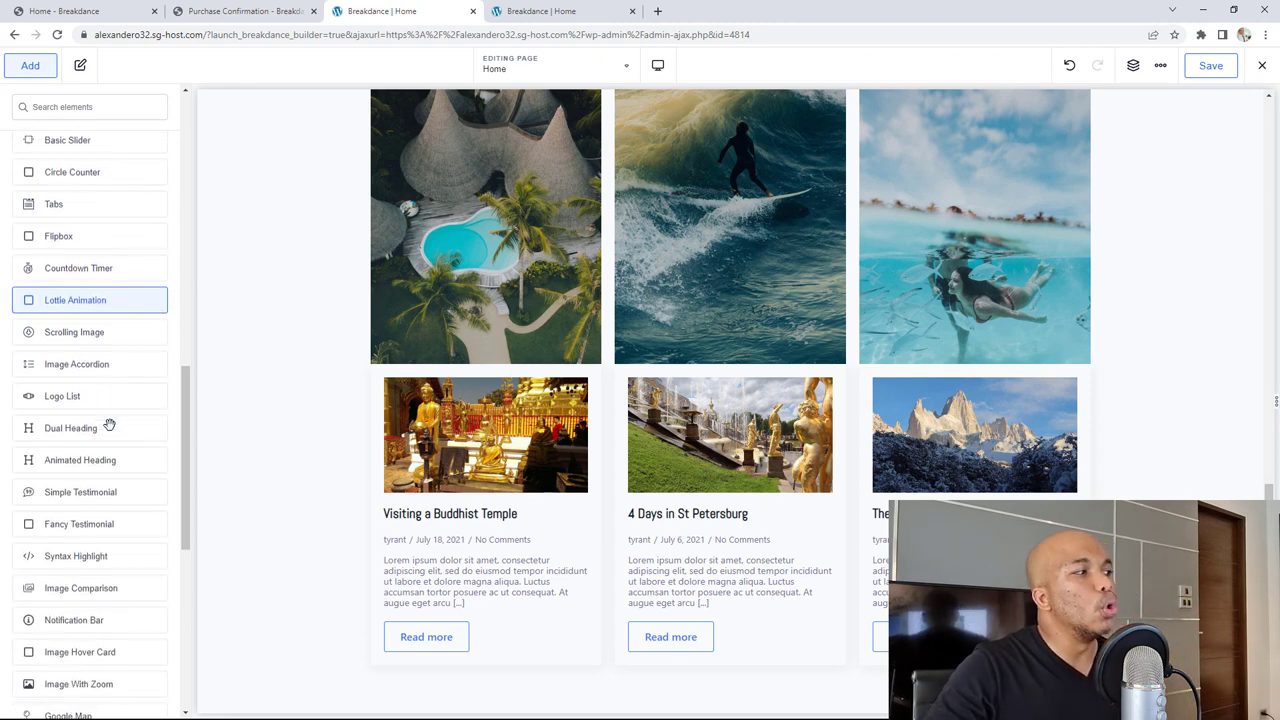
{"action": "scroll", "coordinate": [109, 425], "scroll_direction": "down", "scroll_amount": 4}
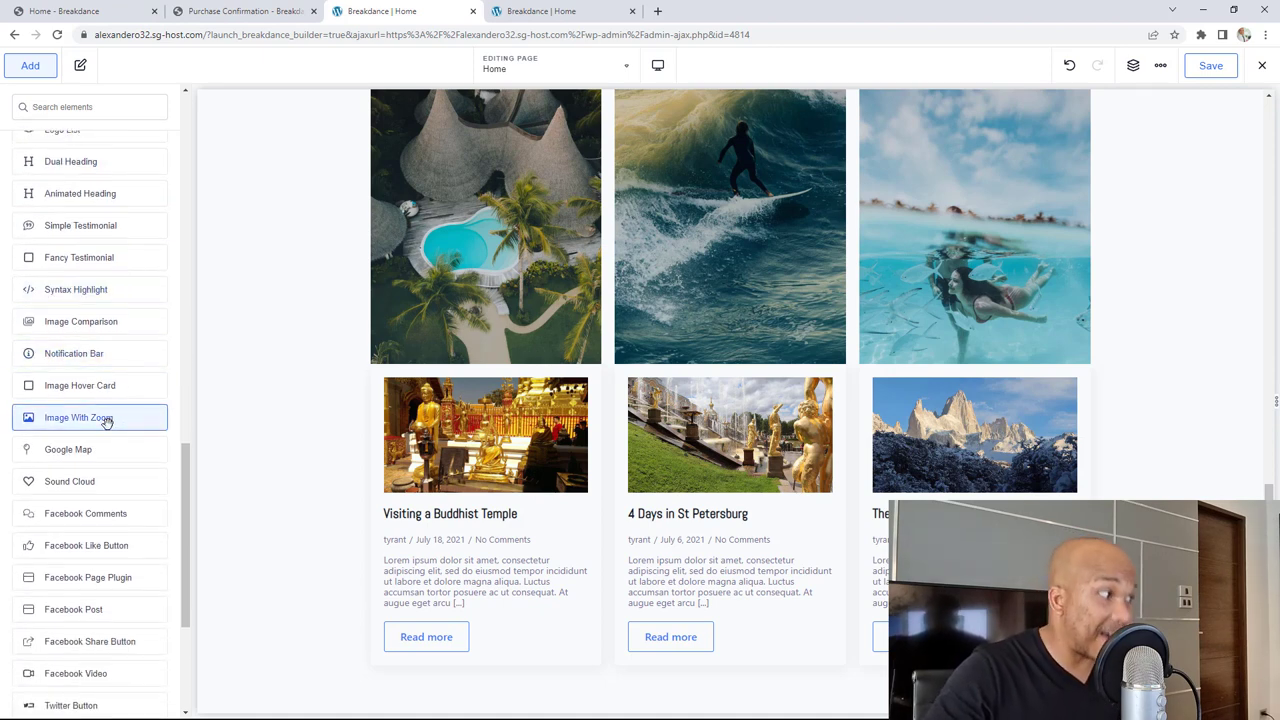
{"action": "scroll", "coordinate": [105, 423], "scroll_direction": "down", "scroll_amount": 2}
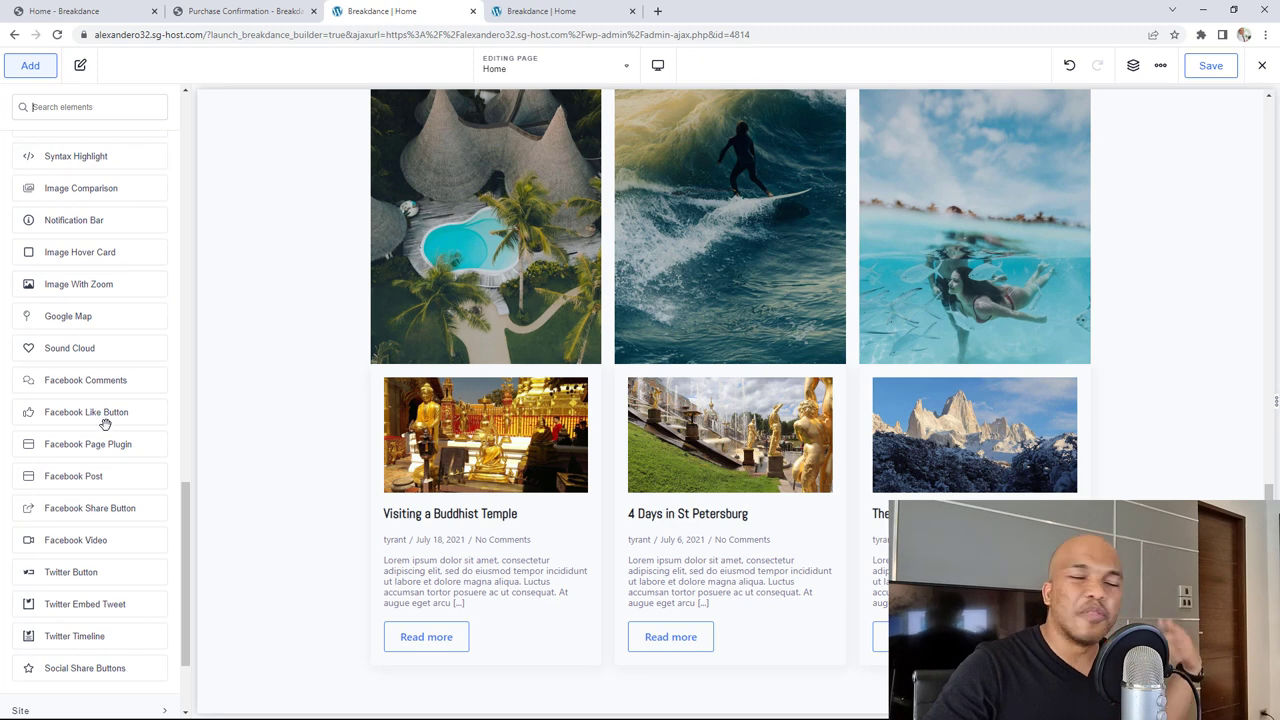
{"action": "scroll", "coordinate": [105, 422], "scroll_direction": "down", "scroll_amount": 1}
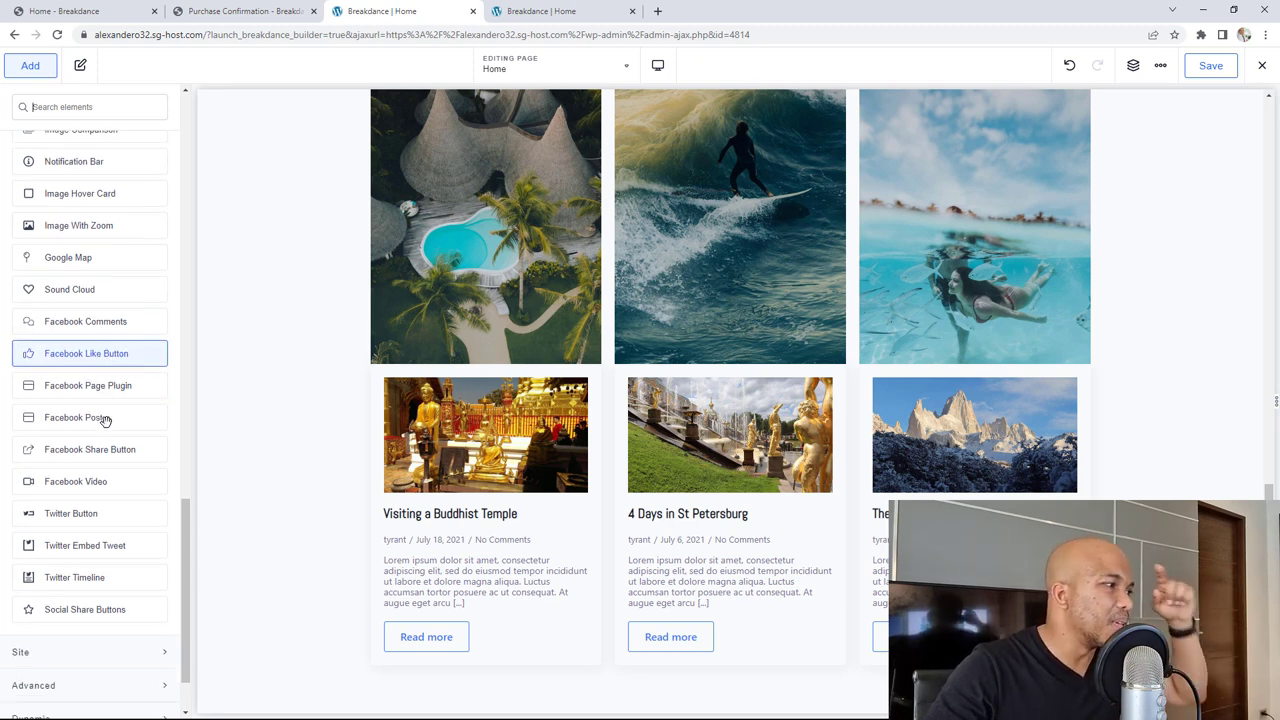
{"action": "scroll", "coordinate": [105, 421], "scroll_direction": "down", "scroll_amount": 1}
Review the available elements in the Advanced and Dynamic categories.
{"action": "left_click", "coordinate": [127, 601]}
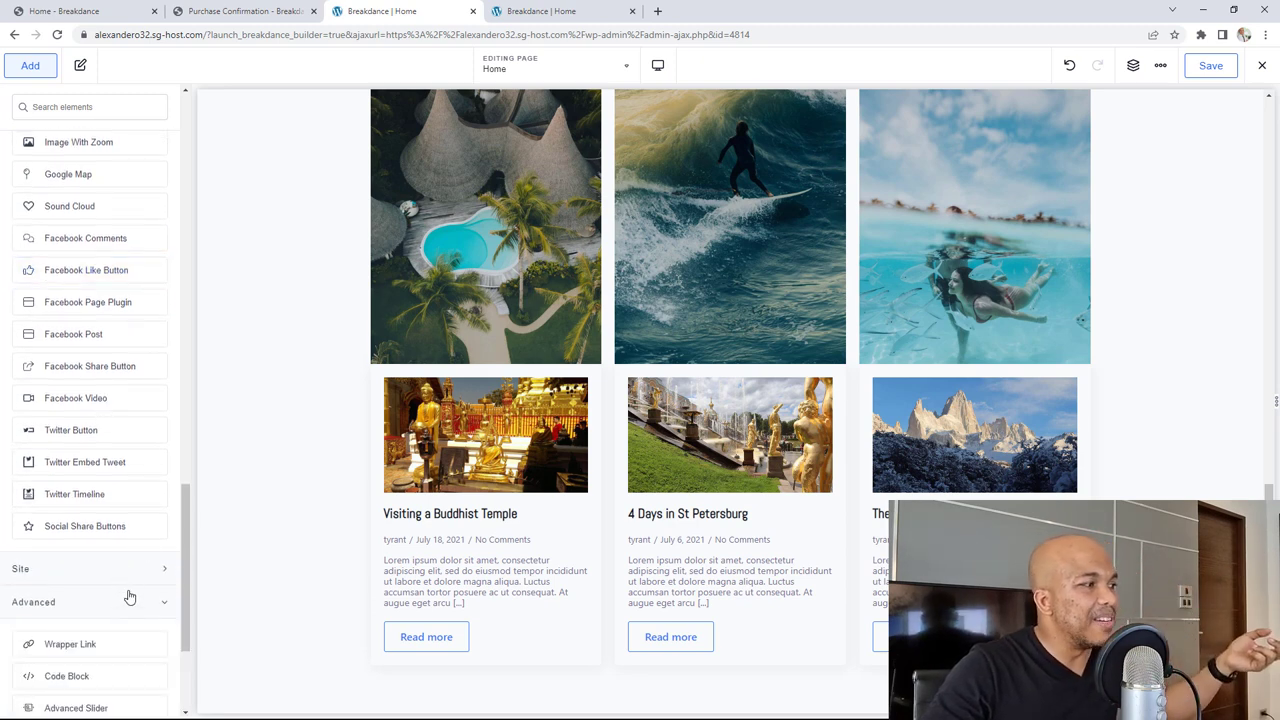
{"action": "scroll", "coordinate": [127, 597], "scroll_direction": "down", "scroll_amount": 3}
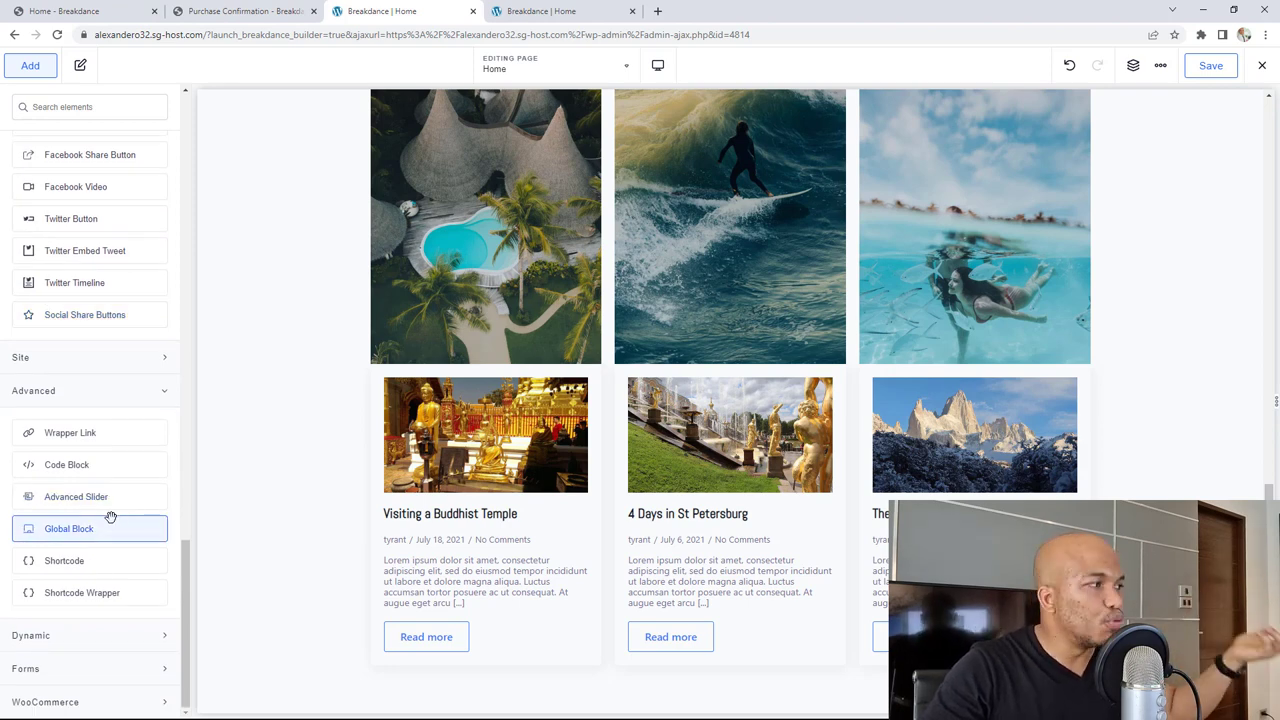
{"action": "left_click", "coordinate": [52, 395]}
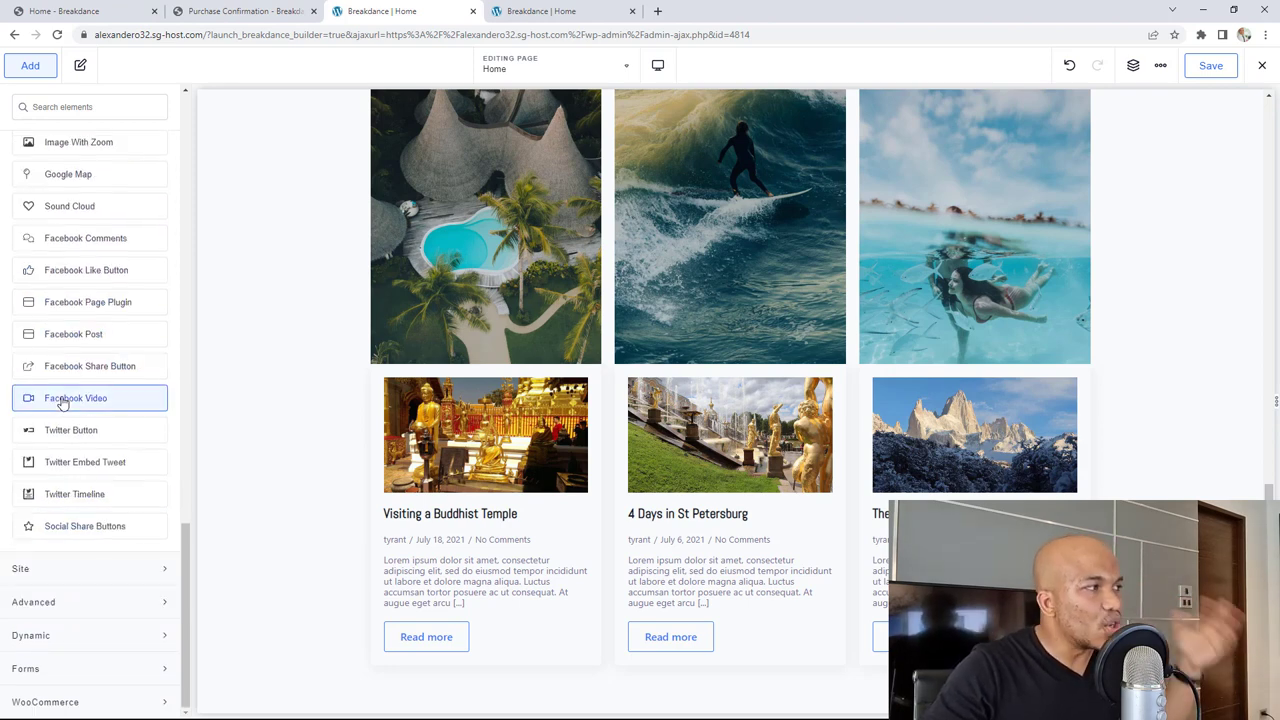
{"action": "left_click", "coordinate": [115, 634]}
{"action": "left_click", "coordinate": [124, 564]}
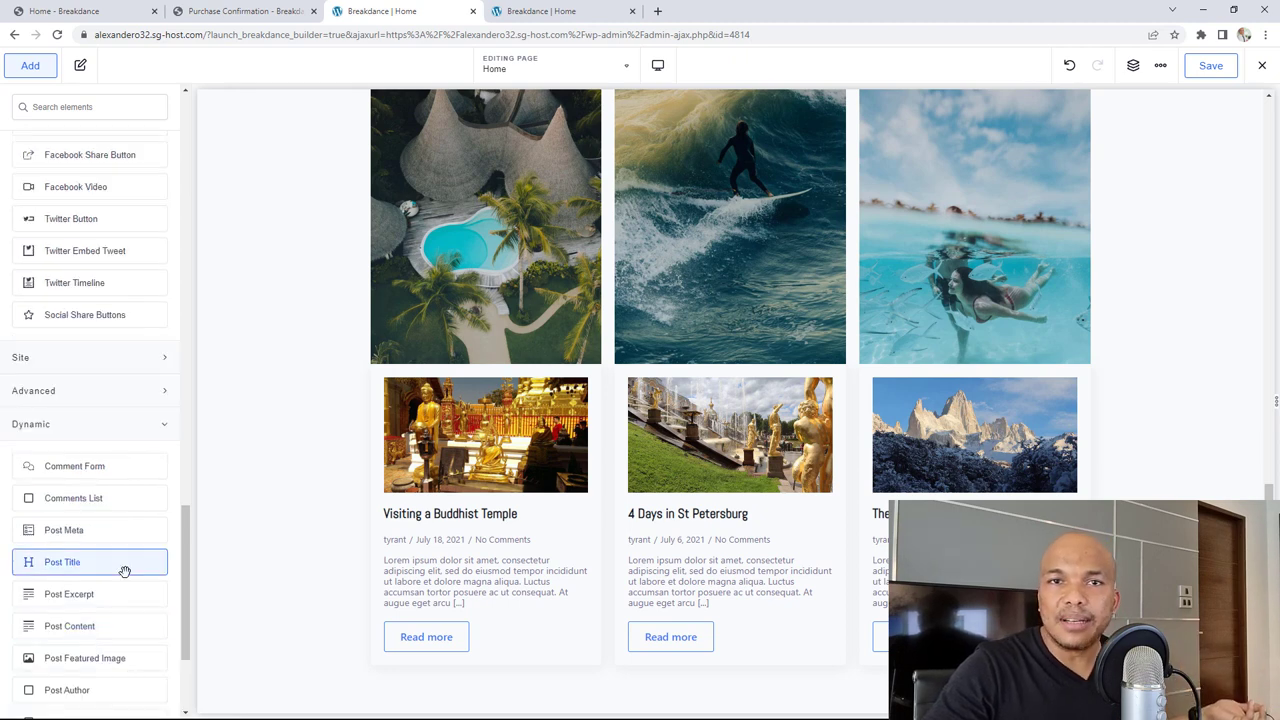
{"action": "scroll", "coordinate": [93, 515], "scroll_direction": "down", "scroll_amount": 2}
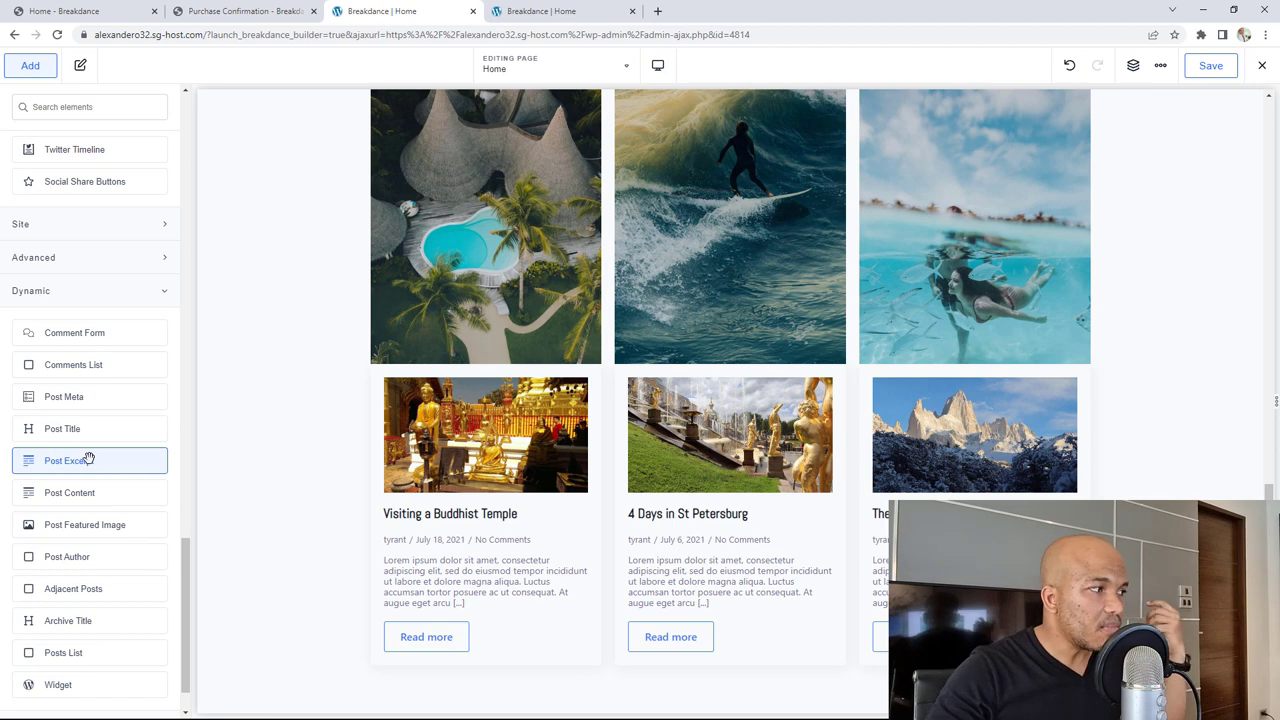
{"action": "scroll", "coordinate": [94, 551], "scroll_direction": "down", "scroll_amount": 1}
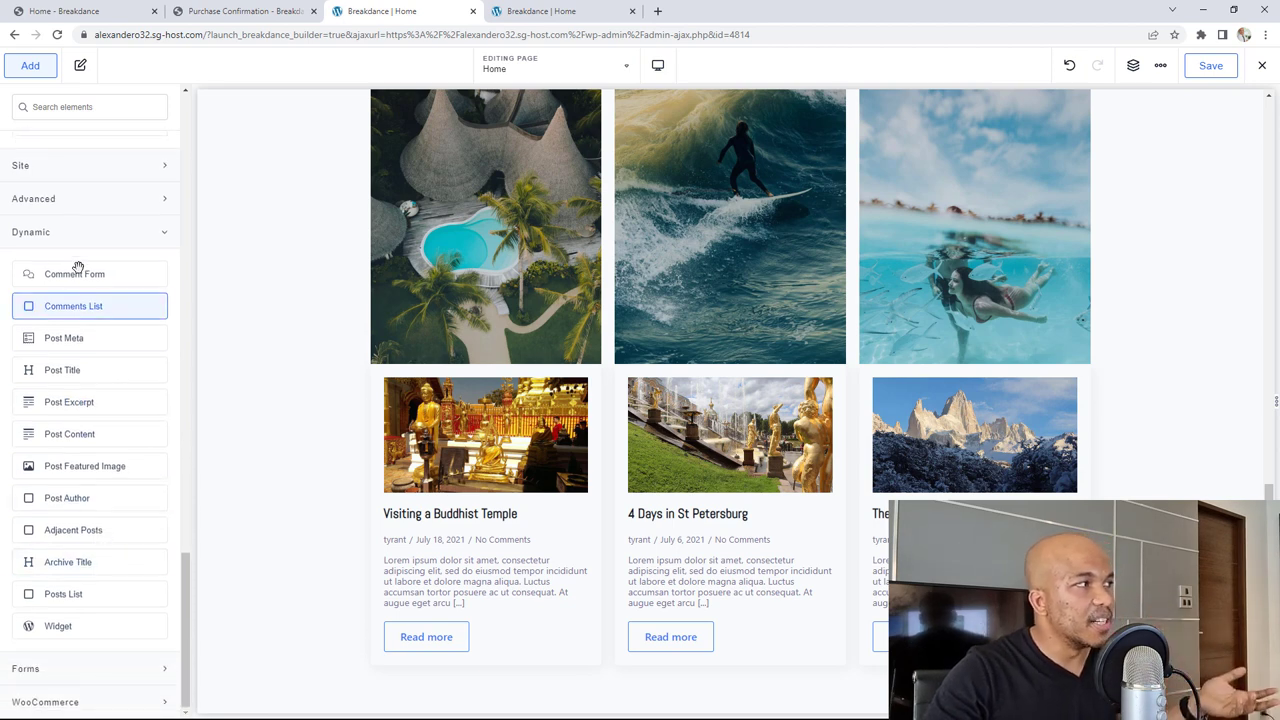
{"action": "left_click", "coordinate": [75, 232]}
Review the available elements in the Forms and WooCommerce categories.
{"action": "left_click", "coordinate": [90, 670]}
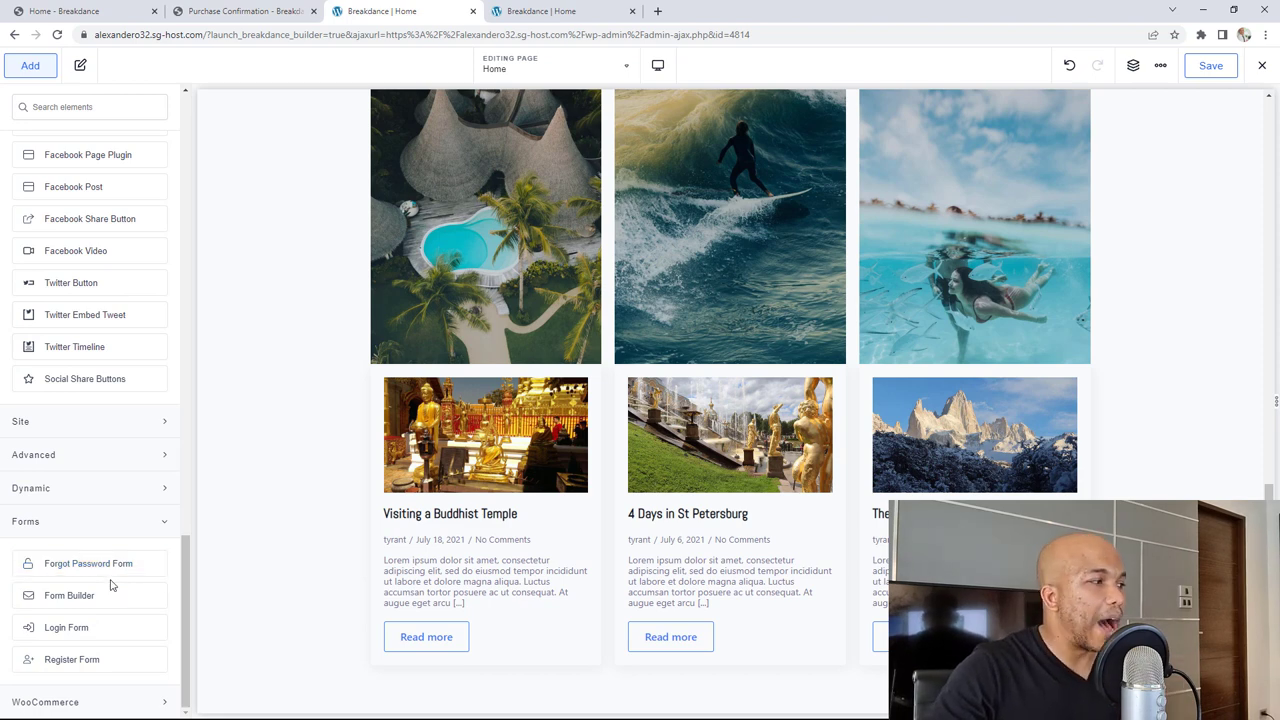
{"action": "left_click", "coordinate": [88, 523]}
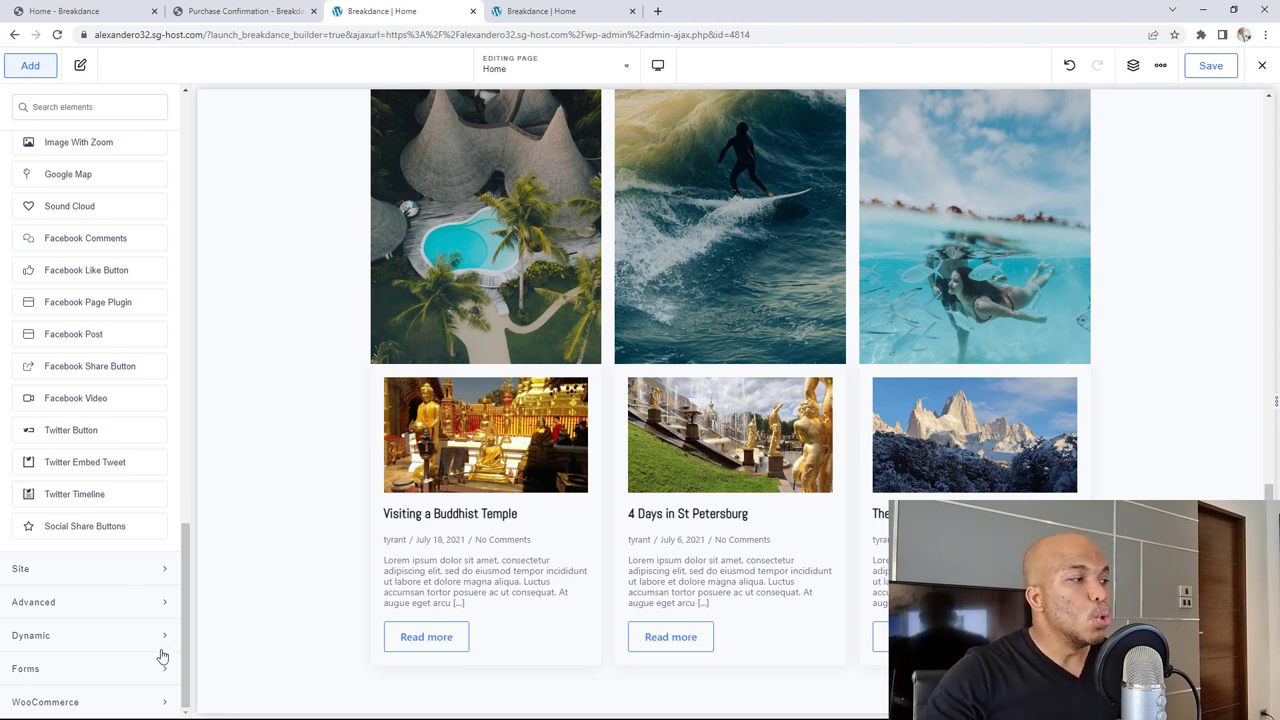
{"action": "left_click", "coordinate": [156, 702]}
{"action": "scroll", "coordinate": [144, 468], "scroll_direction": "down", "scroll_amount": 1}
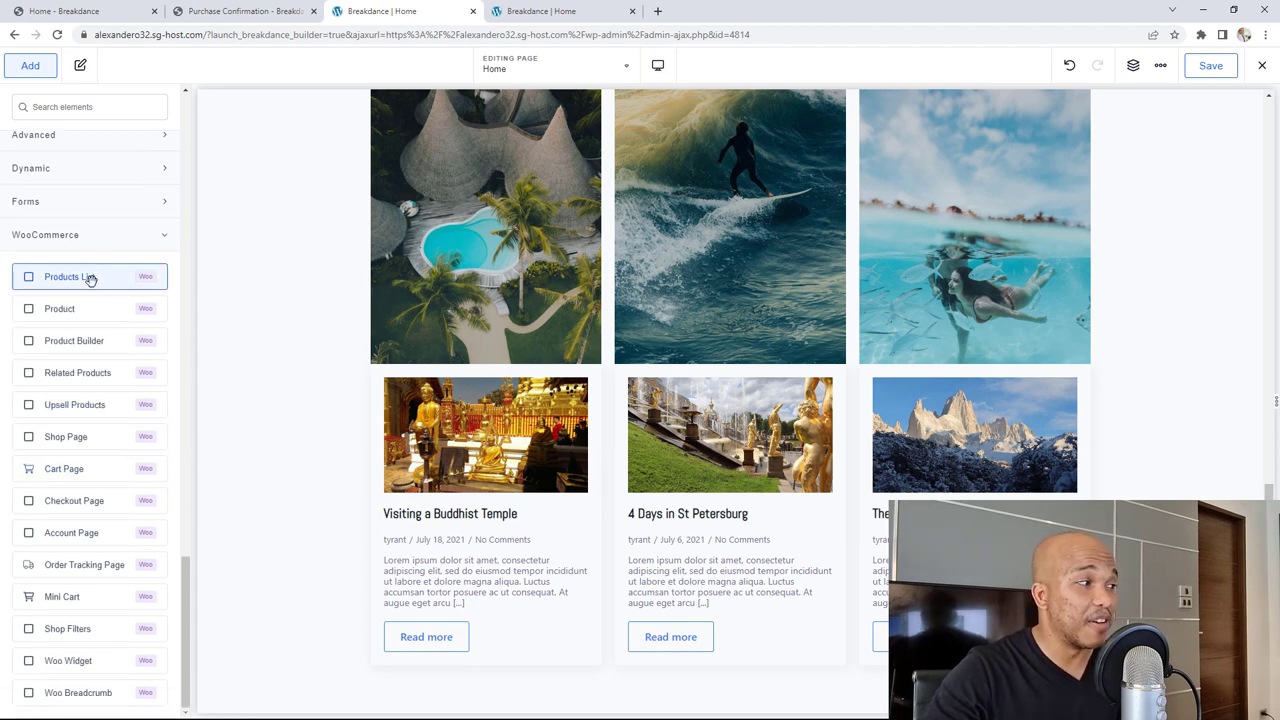
Exit the second Home page builder session to WordPress and open the list of all pages.
{"action": "left_click", "coordinate": [528, 8]}
{"action": "left_click", "coordinate": [400, 11]}
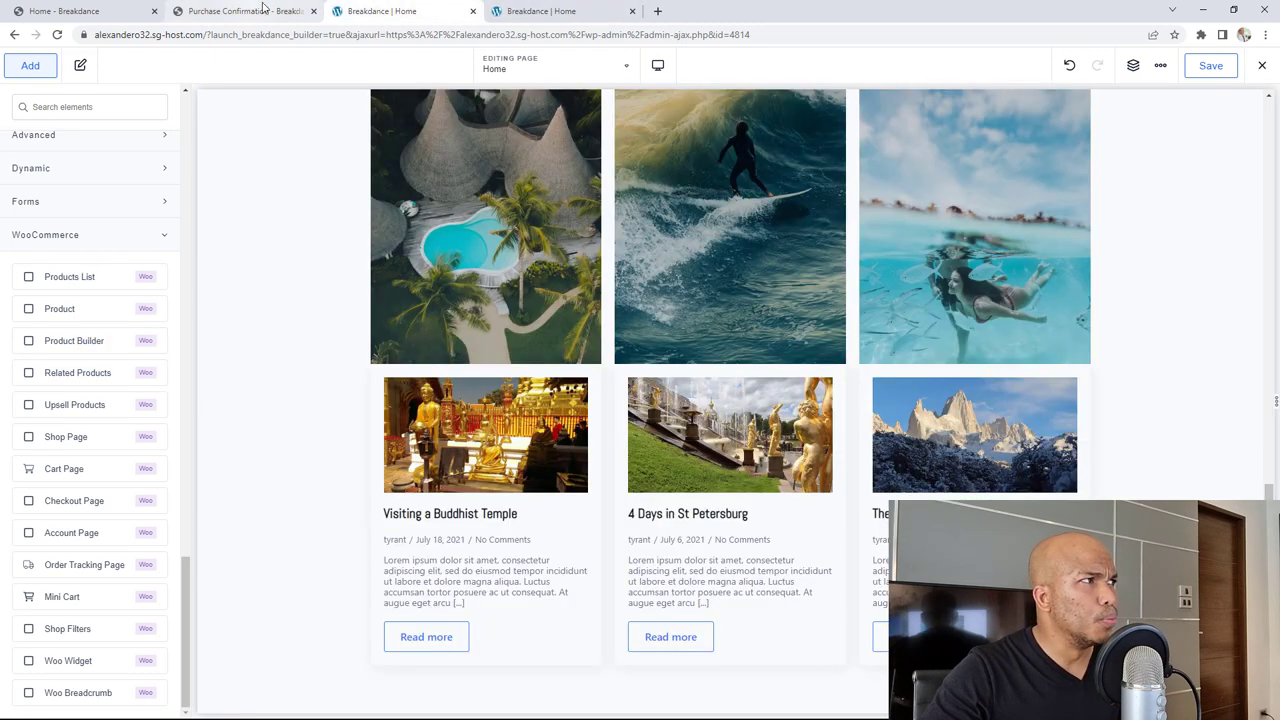
{"action": "left_click", "coordinate": [560, 8]}
{"action": "scroll", "coordinate": [722, 358], "scroll_direction": "up", "scroll_amount": 4}
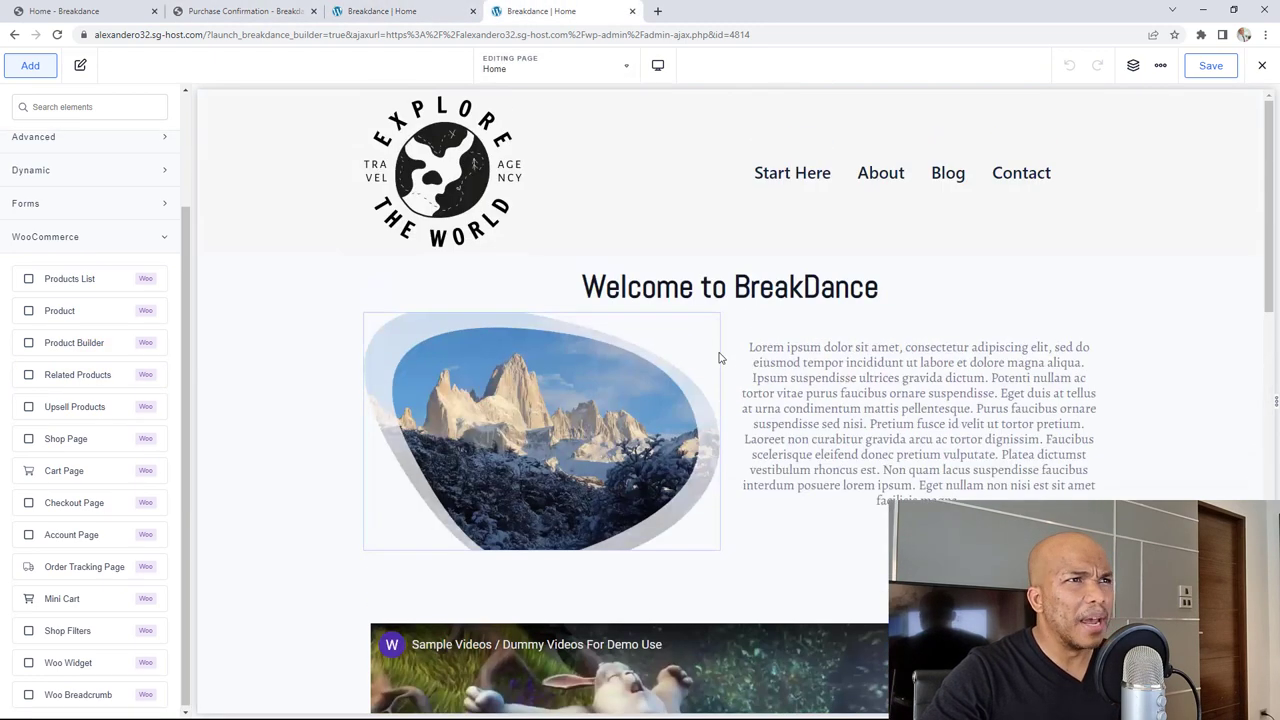
{"action": "left_click", "coordinate": [1262, 65]}
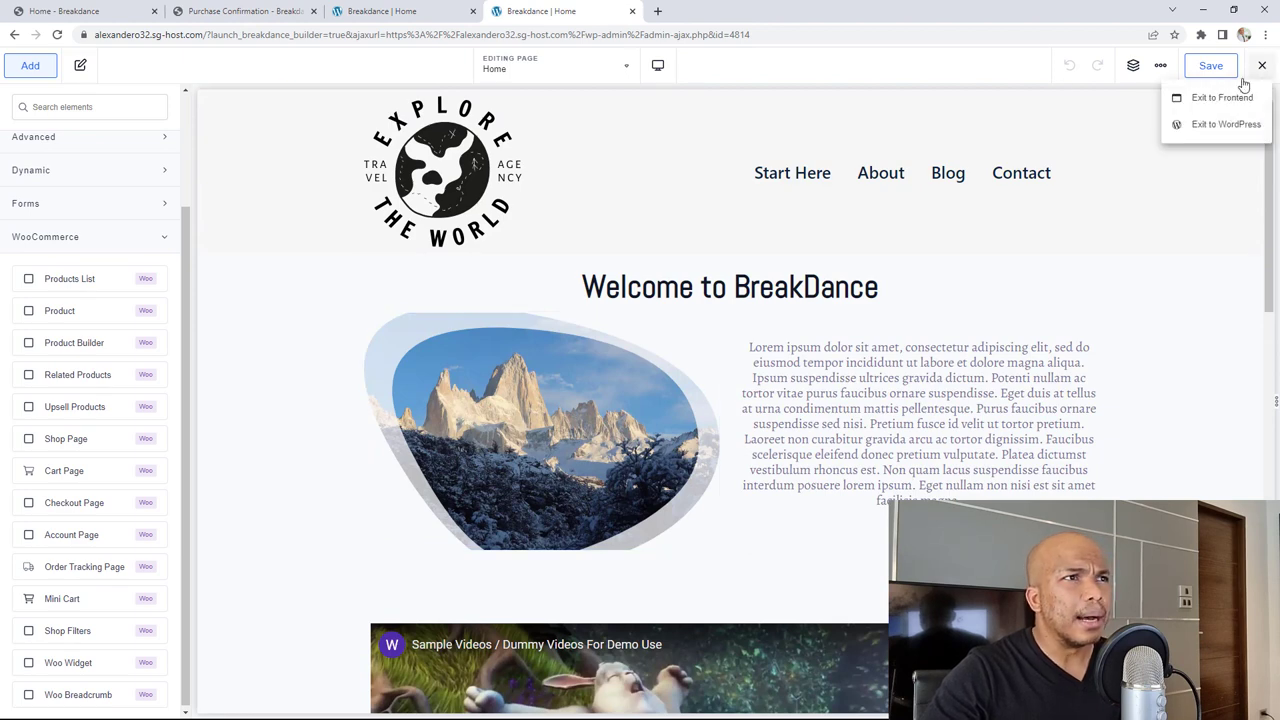
{"action": "left_click", "coordinate": [1222, 124]}
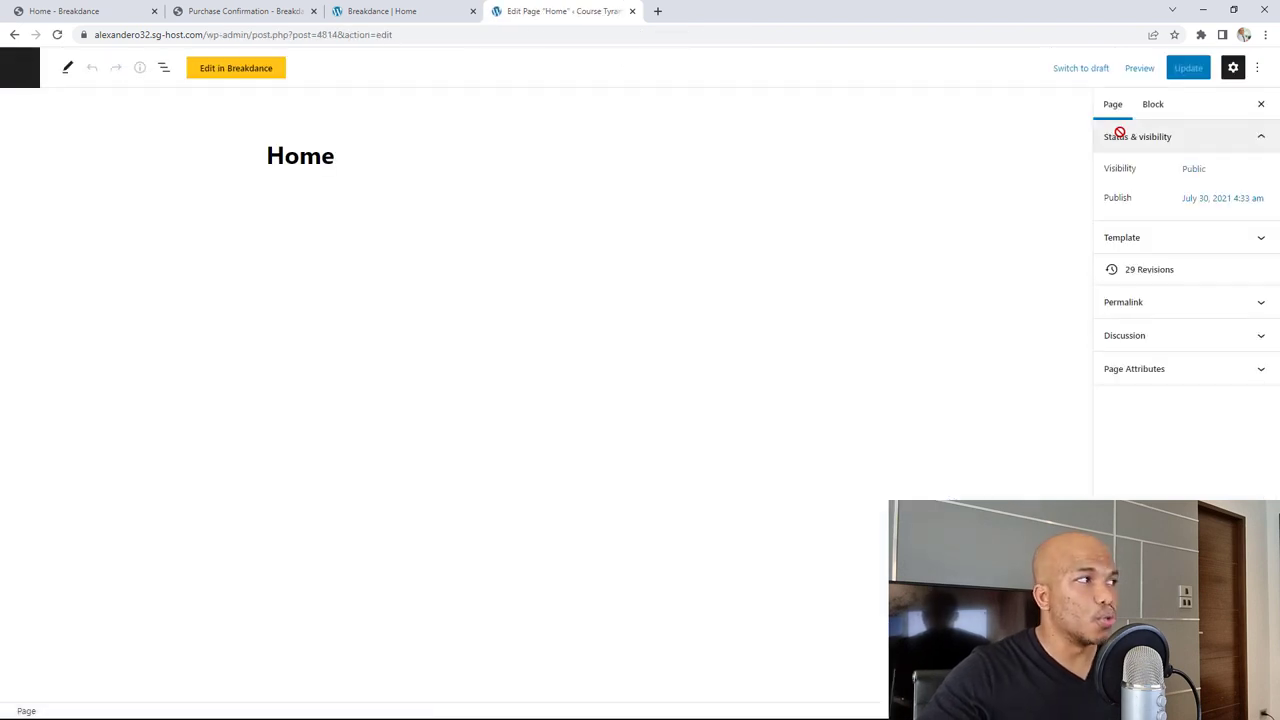
{"action": "left_click", "coordinate": [22, 70]}
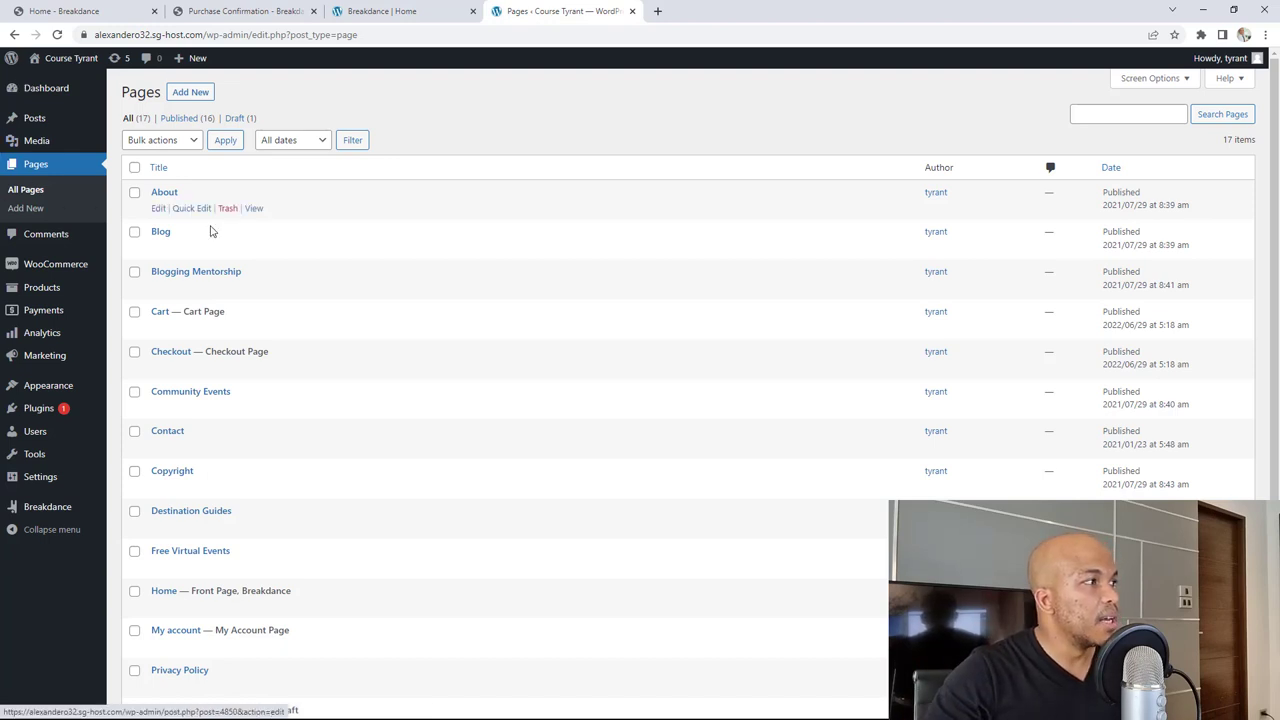
View the published Shop page from the pages list and look through its product grid.
{"action": "scroll", "coordinate": [394, 351], "scroll_direction": "down", "scroll_amount": 3}
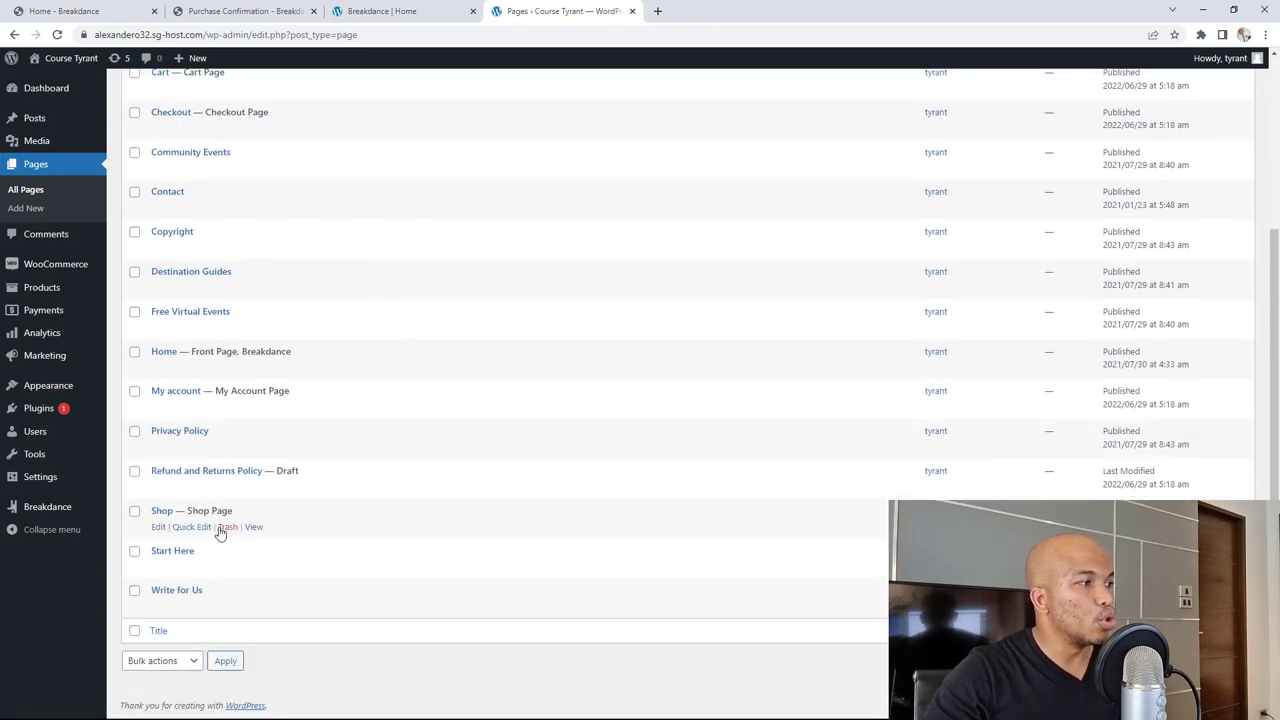
{"action": "left_click", "coordinate": [254, 528]}
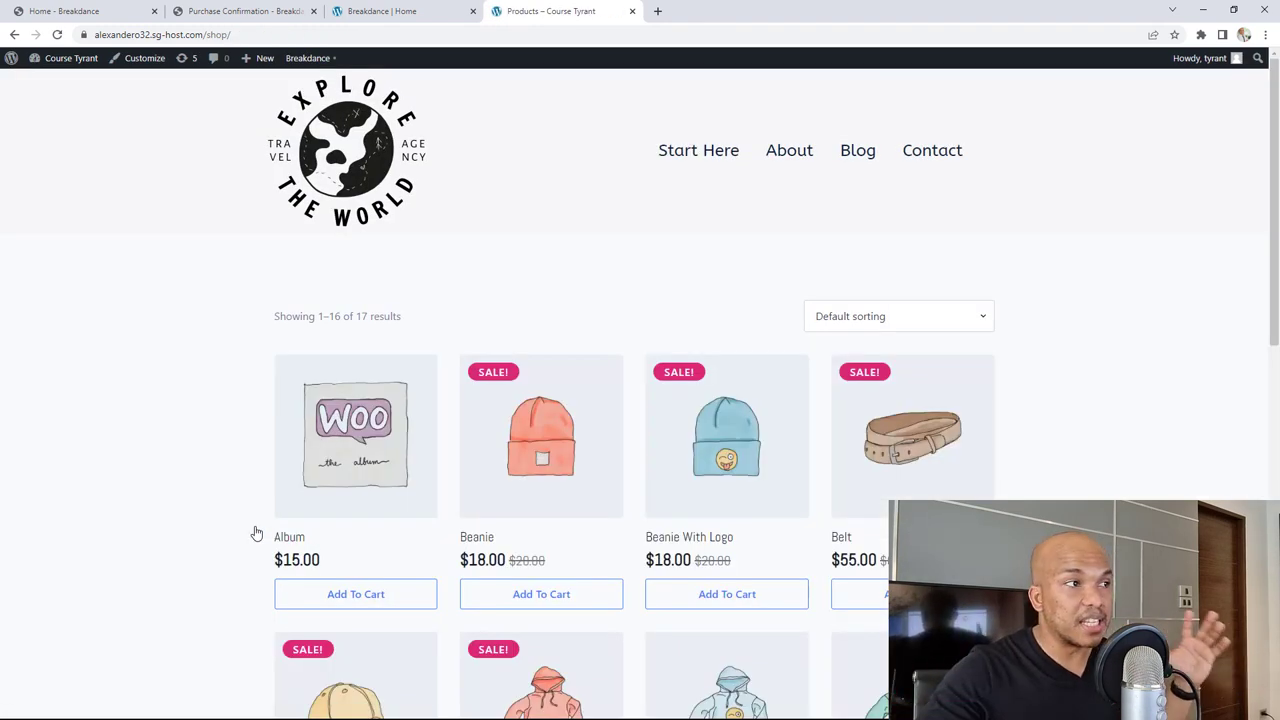
{"action": "scroll", "coordinate": [1138, 360], "scroll_direction": "down", "scroll_amount": 3}
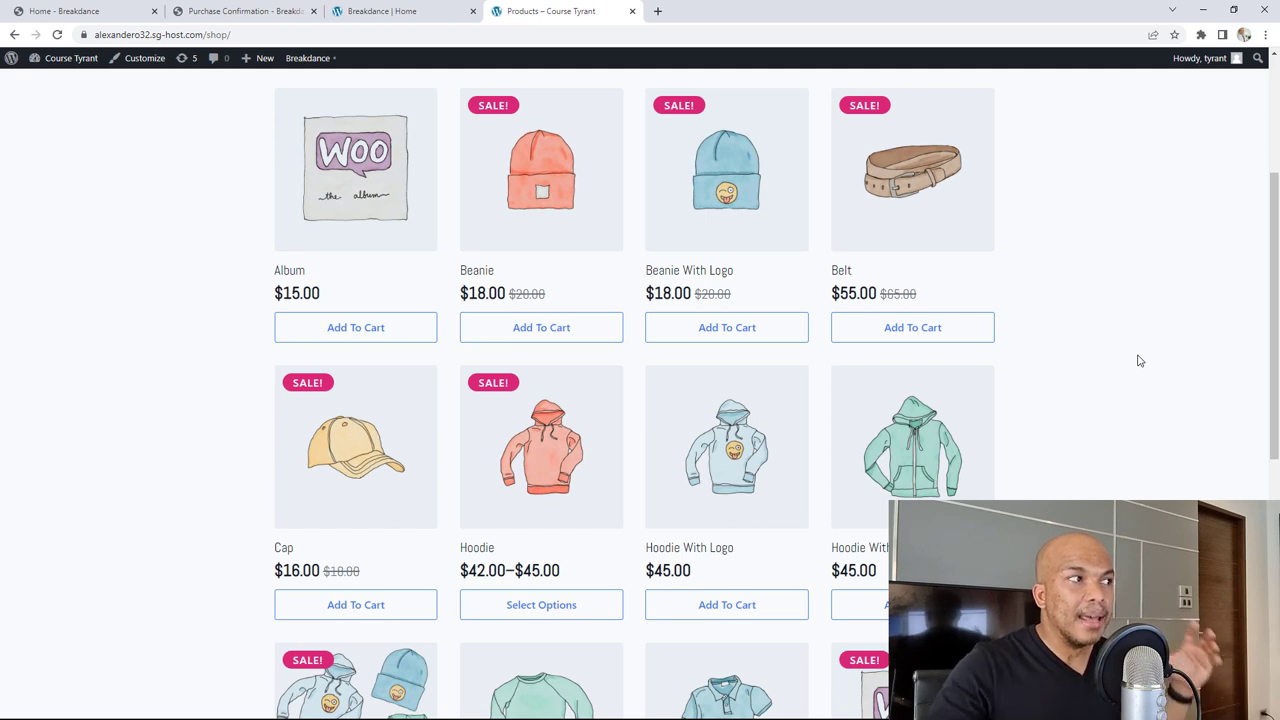
{"action": "scroll", "coordinate": [1138, 360], "scroll_direction": "up", "scroll_amount": 2}
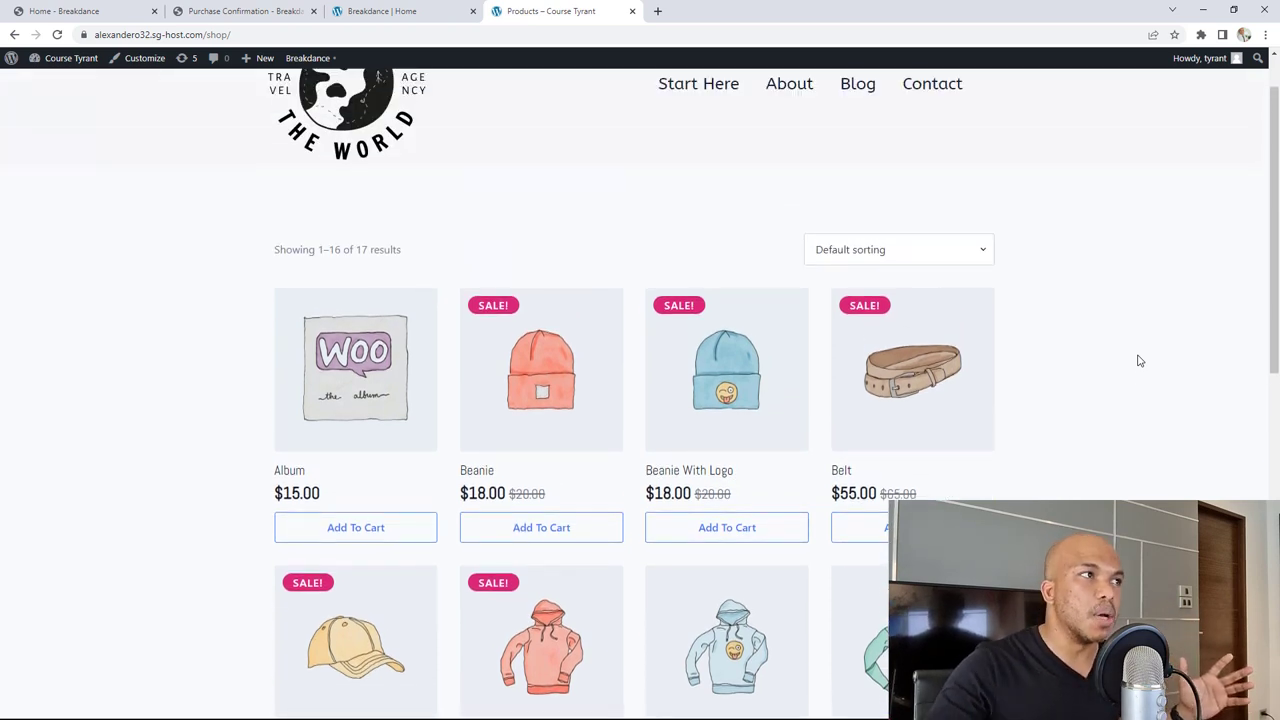
{"action": "scroll", "coordinate": [1138, 360], "scroll_direction": "up", "scroll_amount": 1}
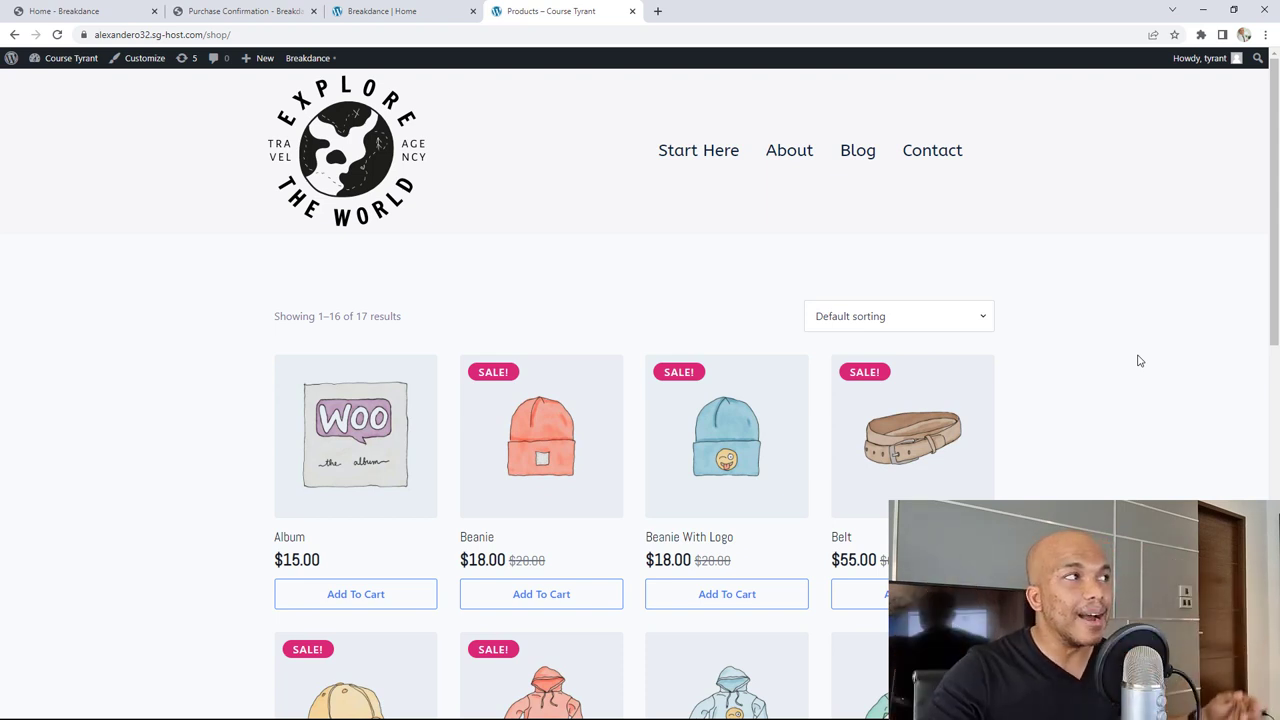
Open Breakdance's global styles from the Shop page and review the Colors and Buttons settings.
{"action": "mouse_move", "coordinate": [310, 60]}
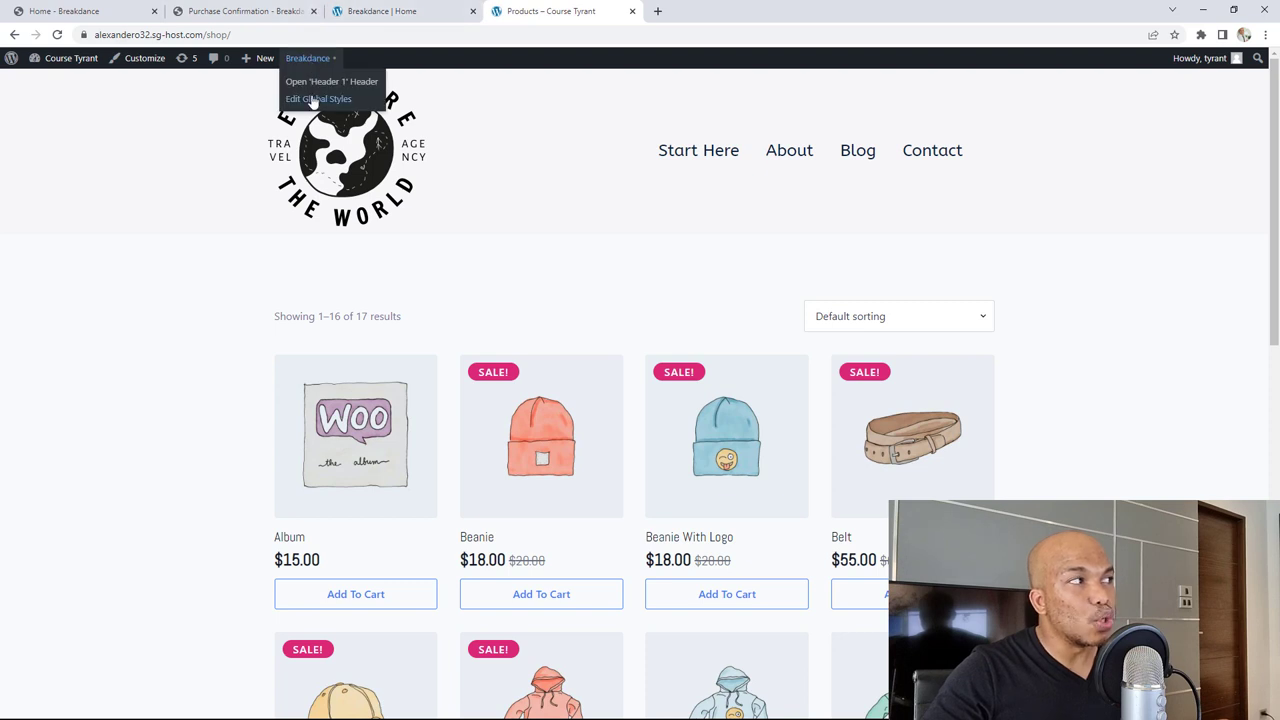
{"action": "left_click", "coordinate": [324, 103]}
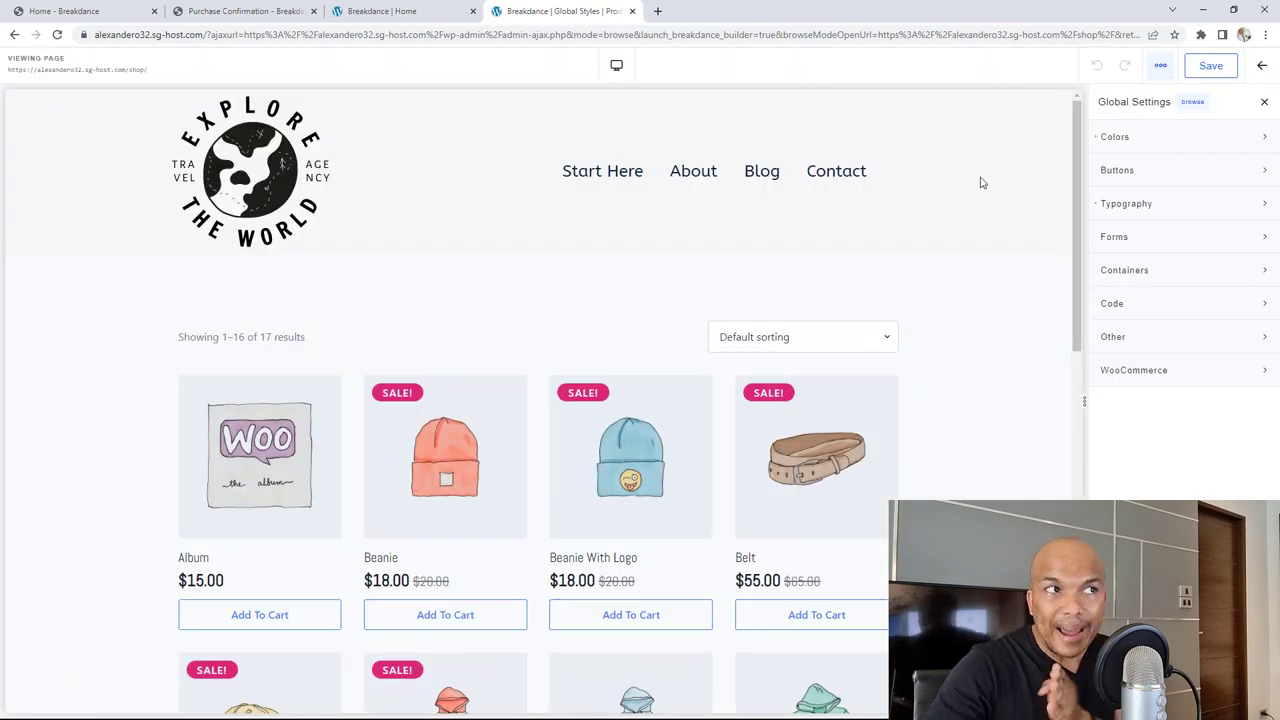
{"action": "left_click", "coordinate": [1128, 138]}
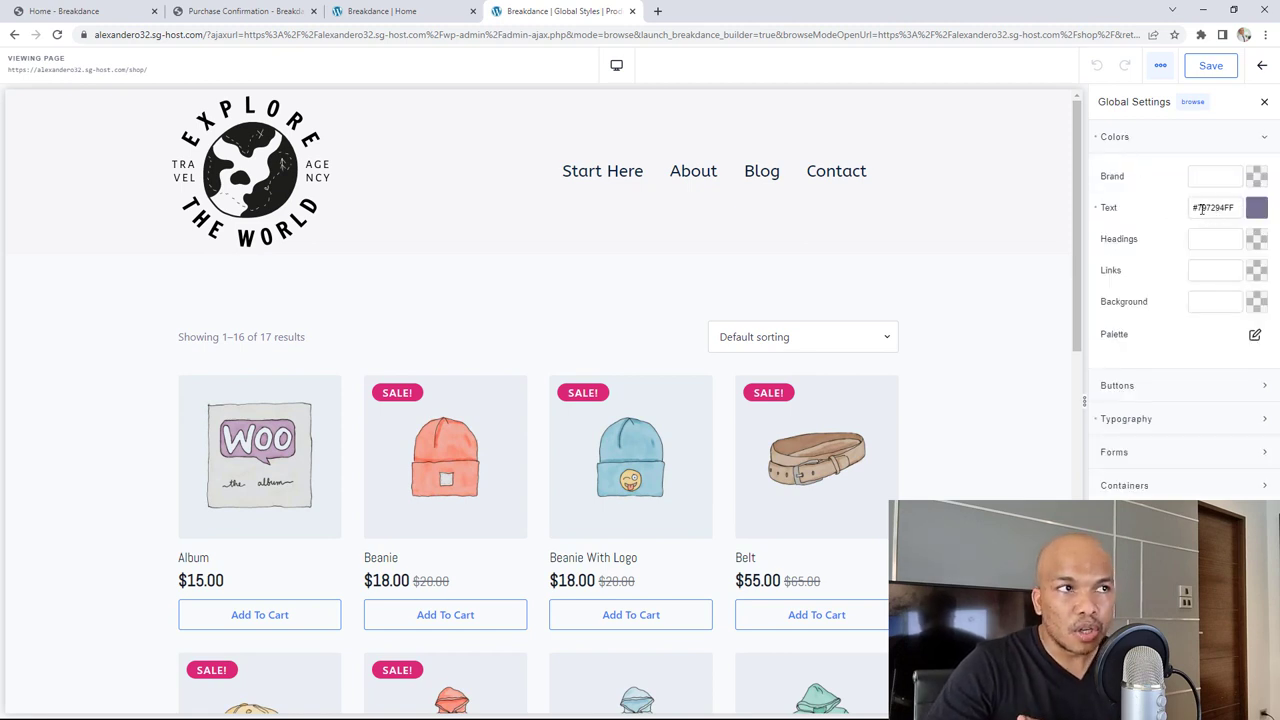
{"action": "left_click", "coordinate": [1210, 241]}
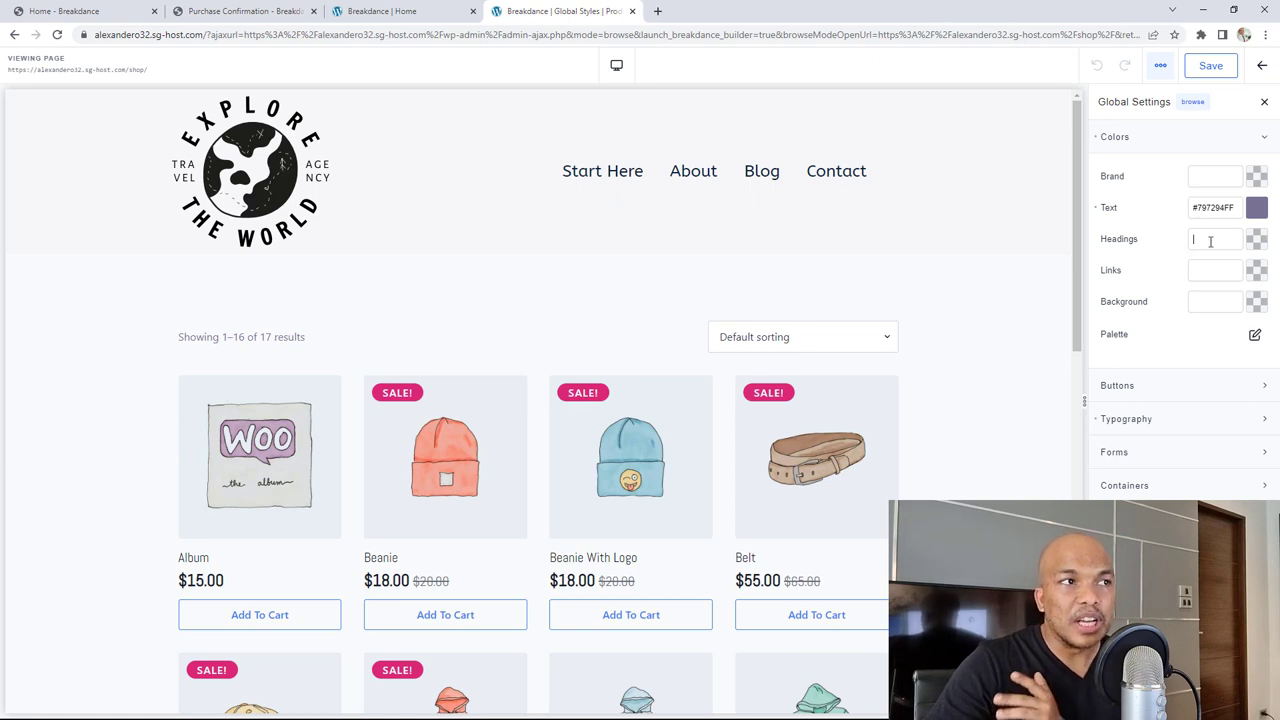
{"action": "left_click", "coordinate": [1153, 386]}
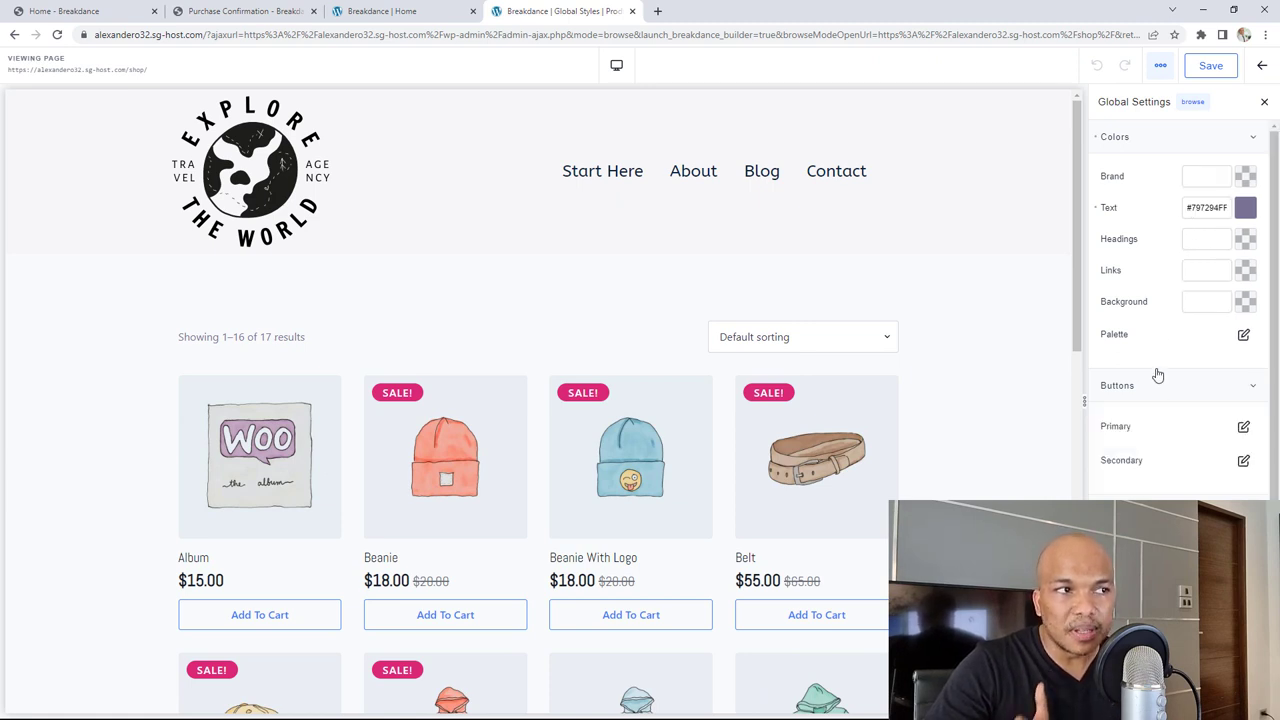
{"action": "left_click", "coordinate": [1154, 386]}
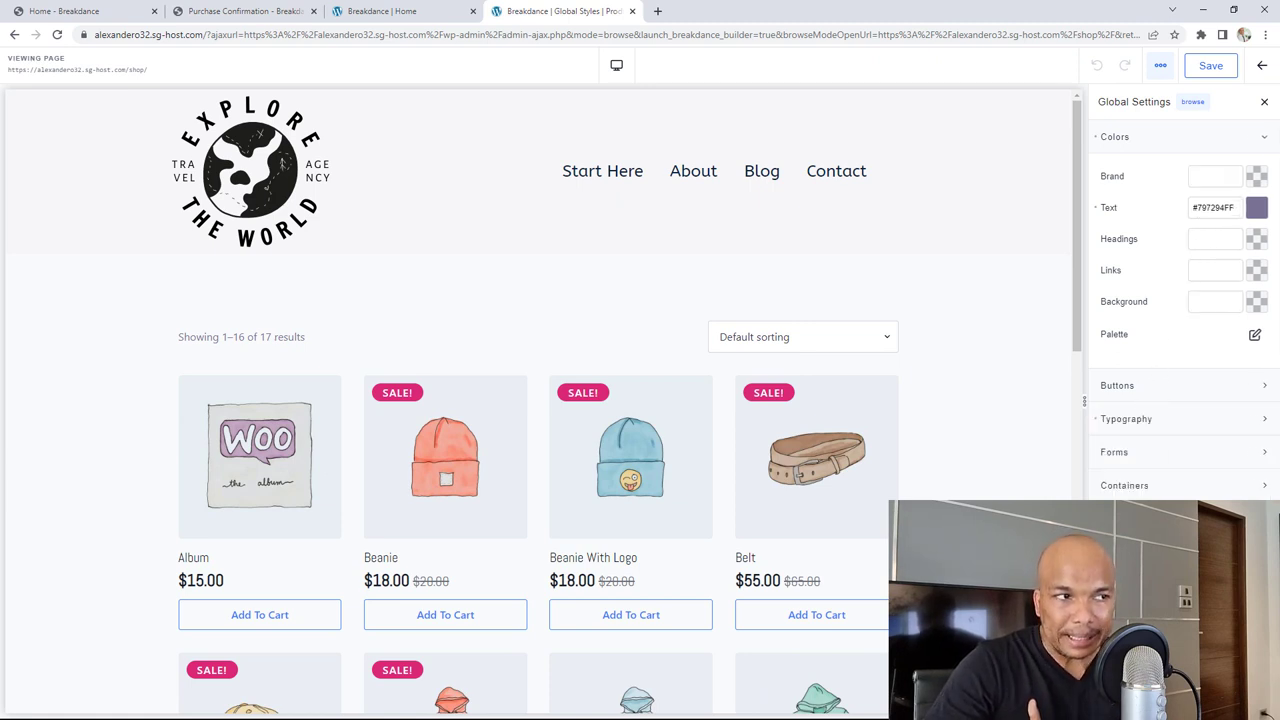
Try a different global WooCommerce font on the Shop page, and leave its builder session without saving.
{"action": "scroll", "coordinate": [1129, 498], "scroll_direction": "down", "scroll_amount": 2}
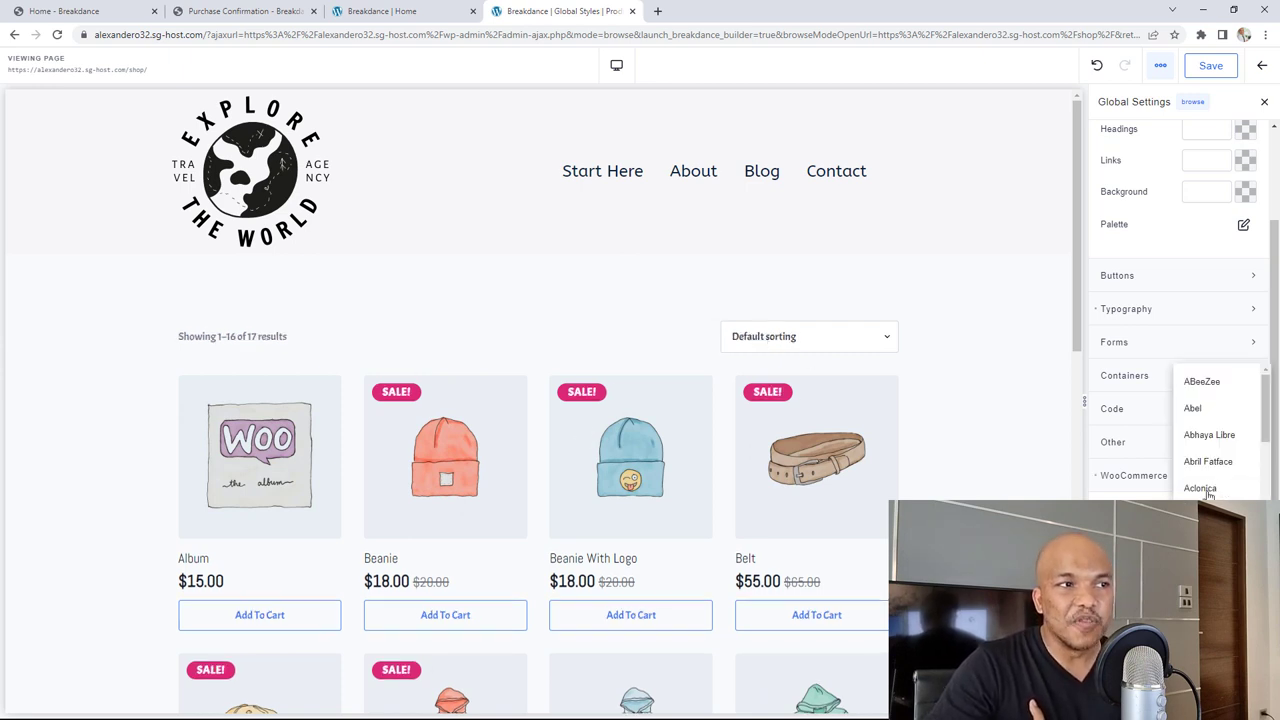
{"action": "scroll", "coordinate": [1207, 494], "scroll_direction": "down", "scroll_amount": 5}
{"action": "left_click", "coordinate": [1205, 490]}
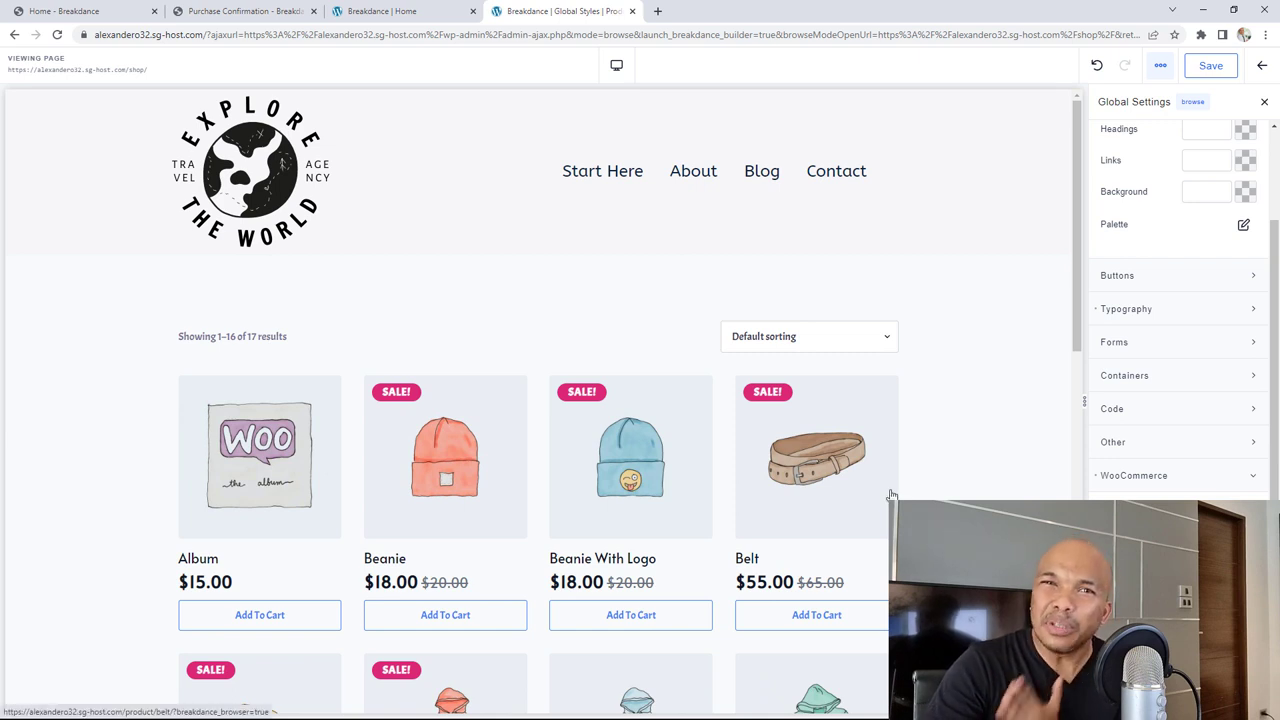
{"action": "left_click", "coordinate": [632, 11]}
{"action": "left_click", "coordinate": [703, 111]}
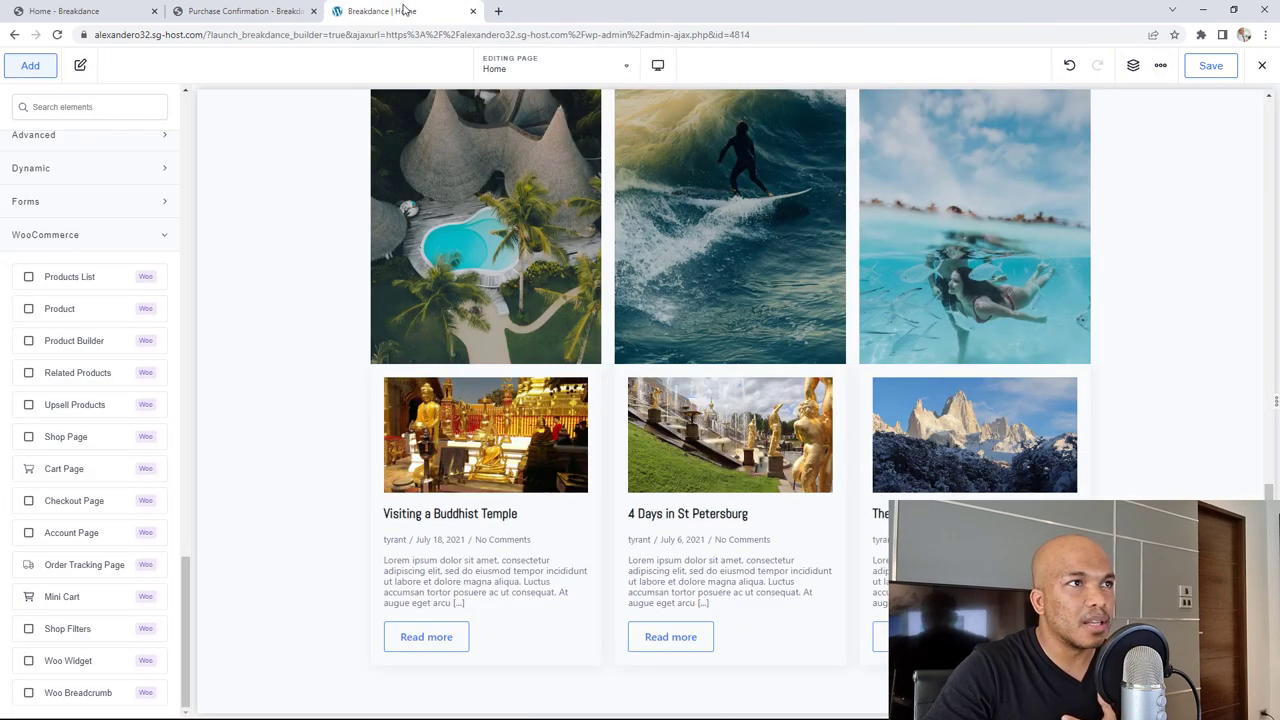
Show the Home page's element structure in the builder.
{"action": "left_click", "coordinate": [1160, 65]}
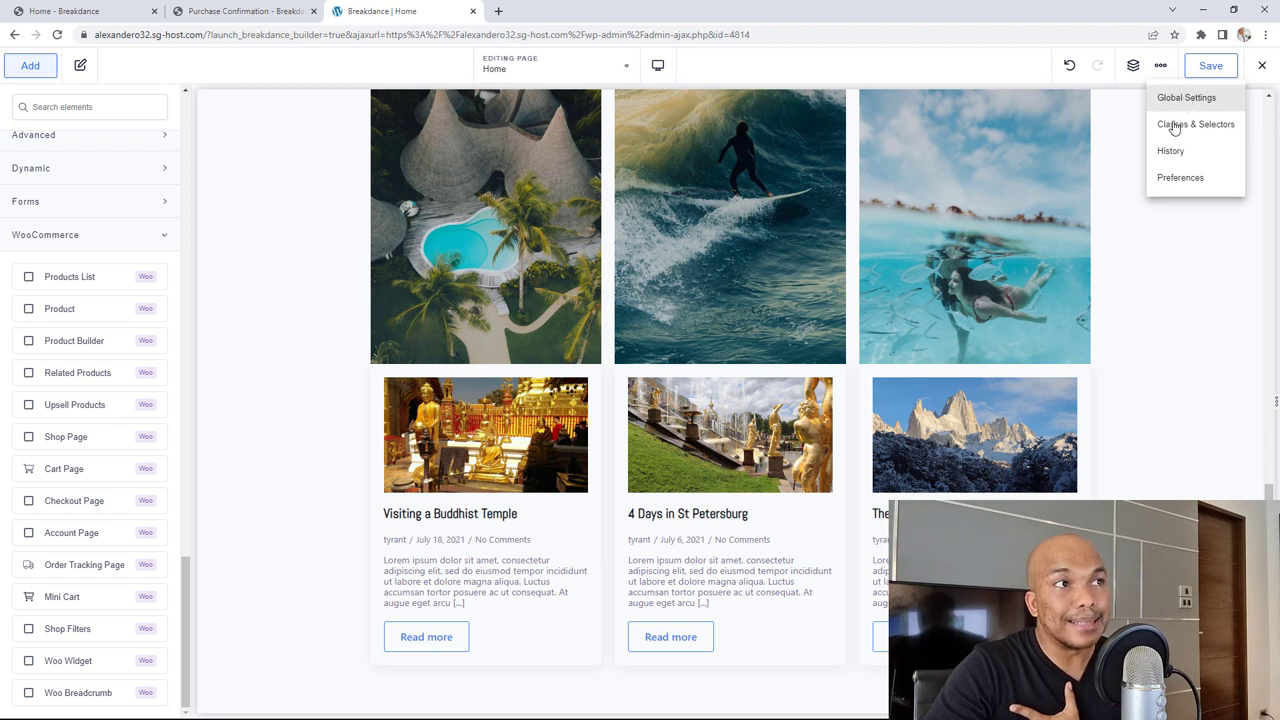
{"action": "left_click", "coordinate": [1125, 224]}
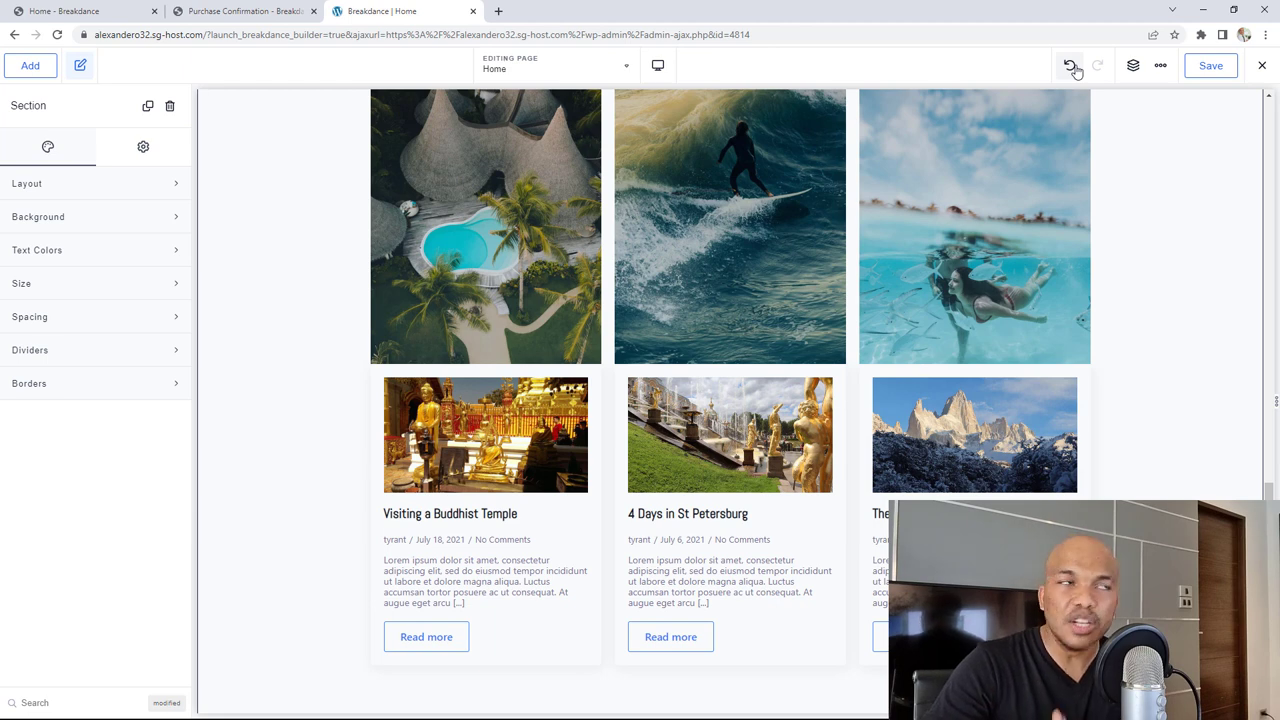
{"action": "left_click", "coordinate": [1134, 66]}
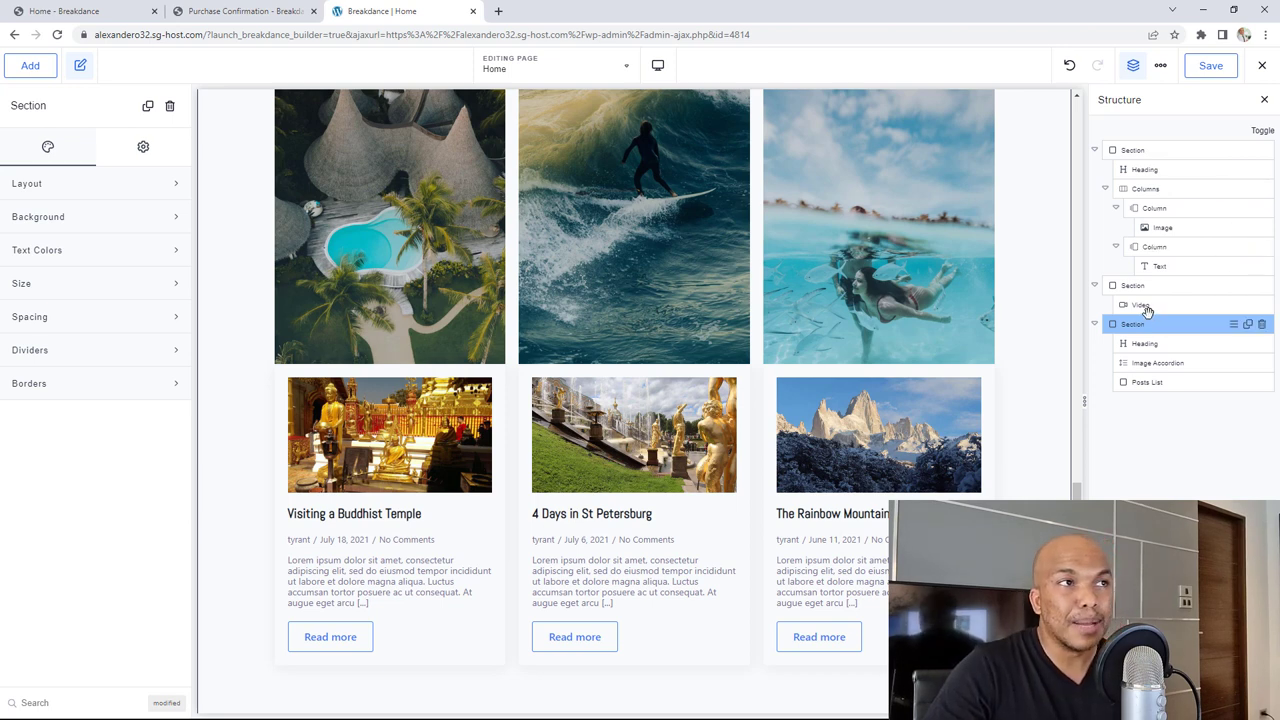
Review the builder preferences, including breakpoints, and switch Dark Mode on and back off.
{"action": "left_click", "coordinate": [1160, 65]}
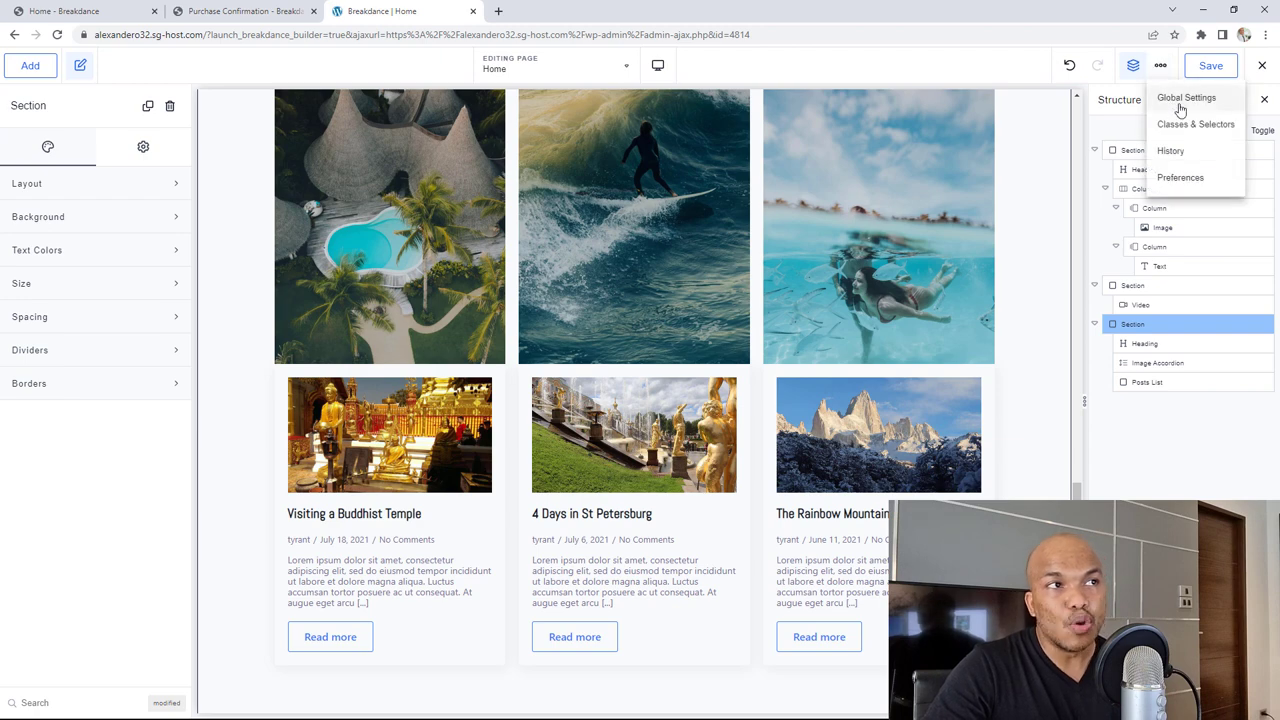
{"action": "left_click", "coordinate": [1180, 177]}
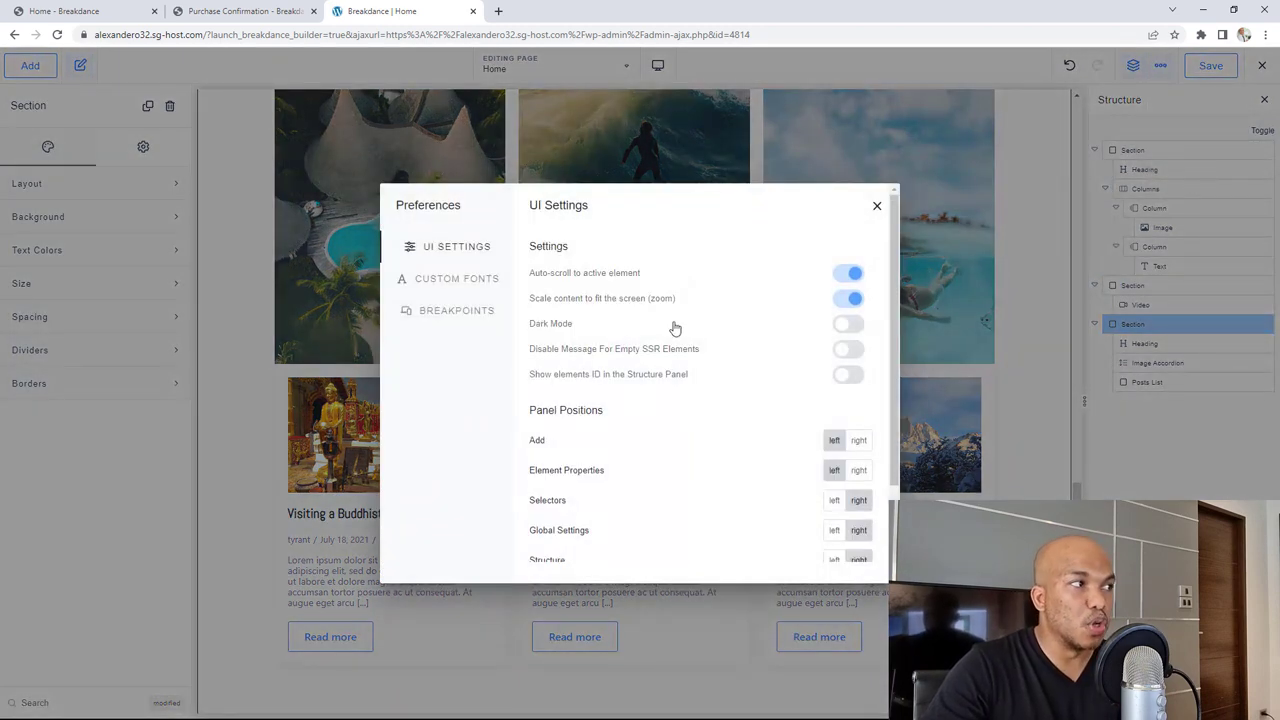
{"action": "left_click", "coordinate": [458, 313]}
{"action": "left_click", "coordinate": [470, 250]}
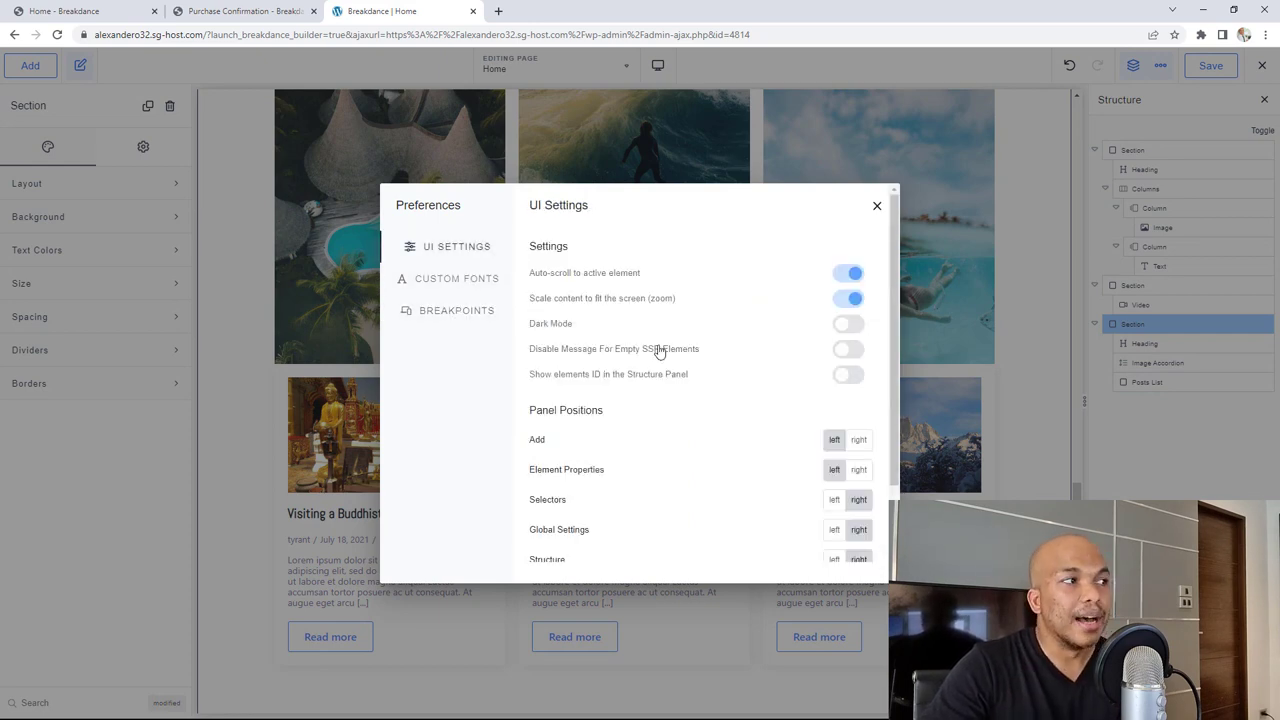
{"action": "left_click", "coordinate": [853, 325]}
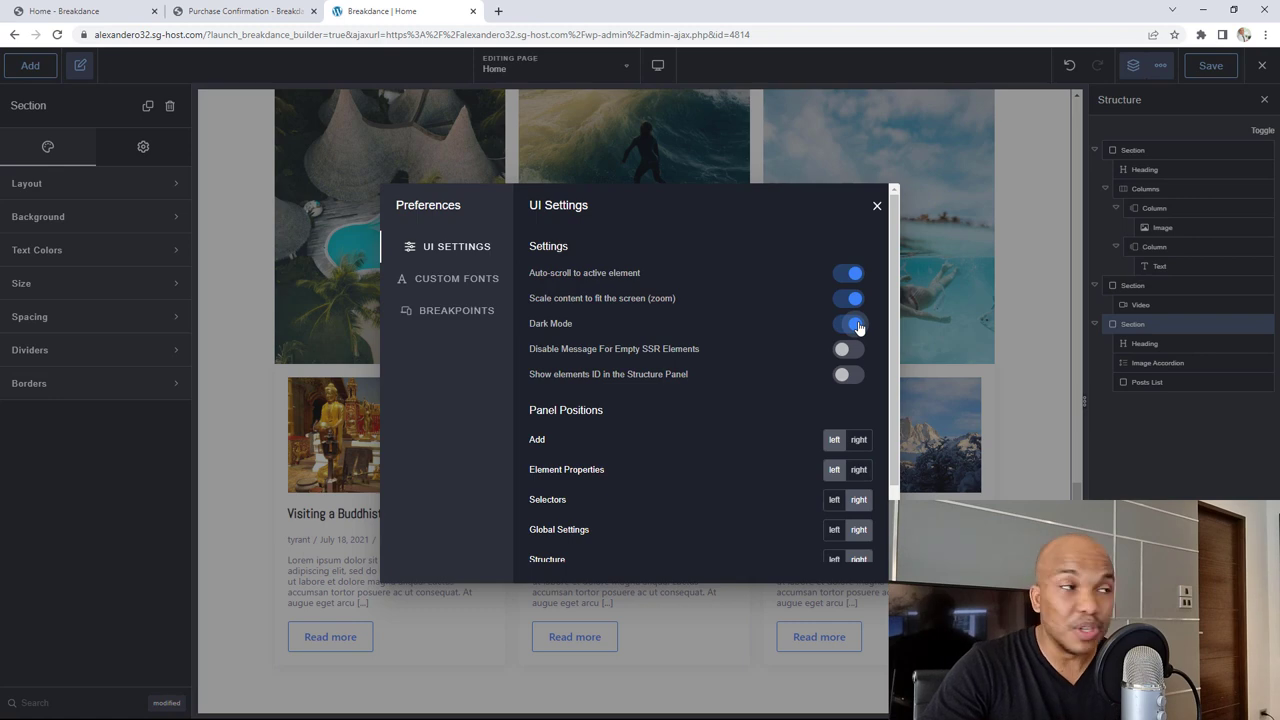
{"action": "left_click", "coordinate": [857, 326]}
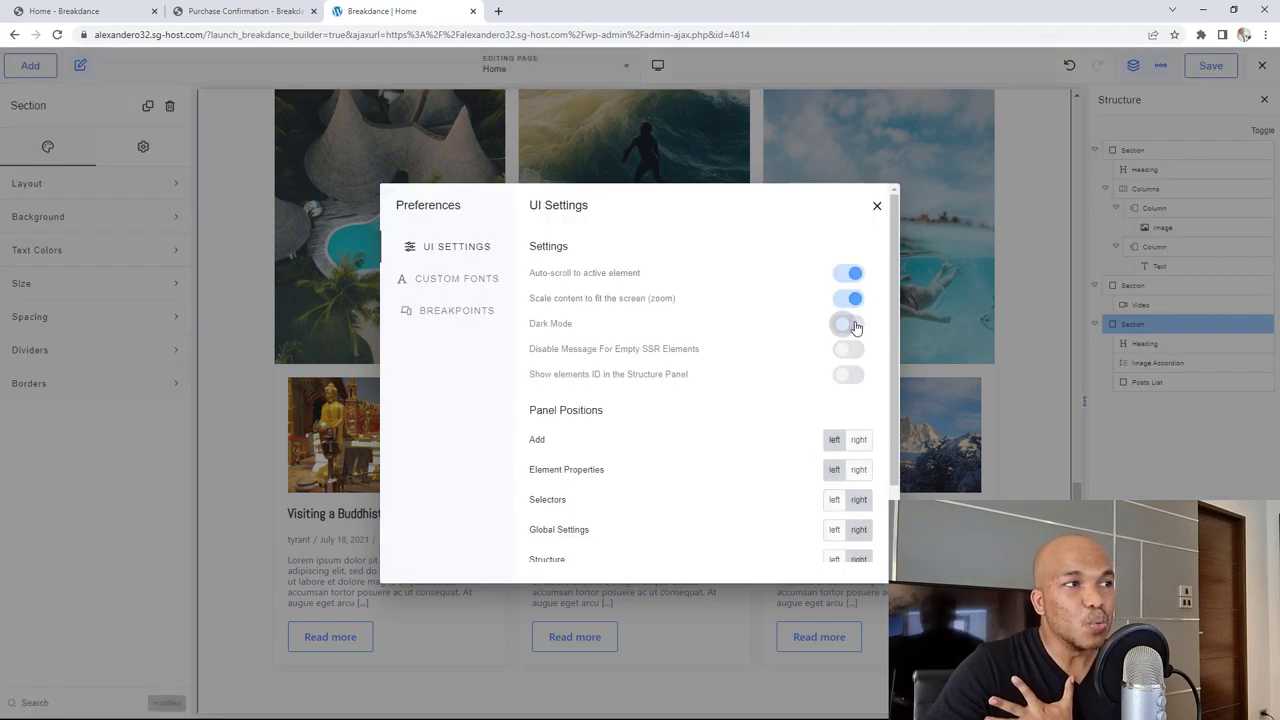
{"action": "left_click", "coordinate": [877, 206]}
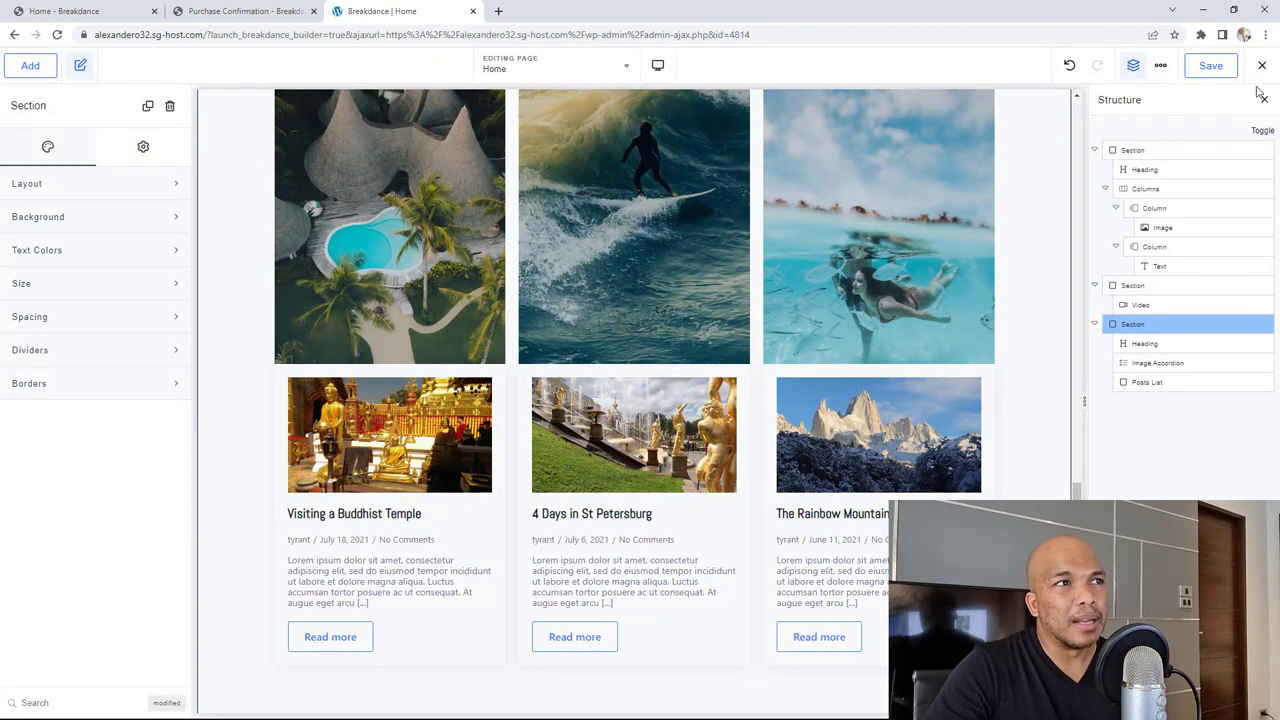
Change the global text color to the crimson shade #D0173B.
{"action": "left_click", "coordinate": [1163, 70]}
{"action": "left_click", "coordinate": [1180, 99]}
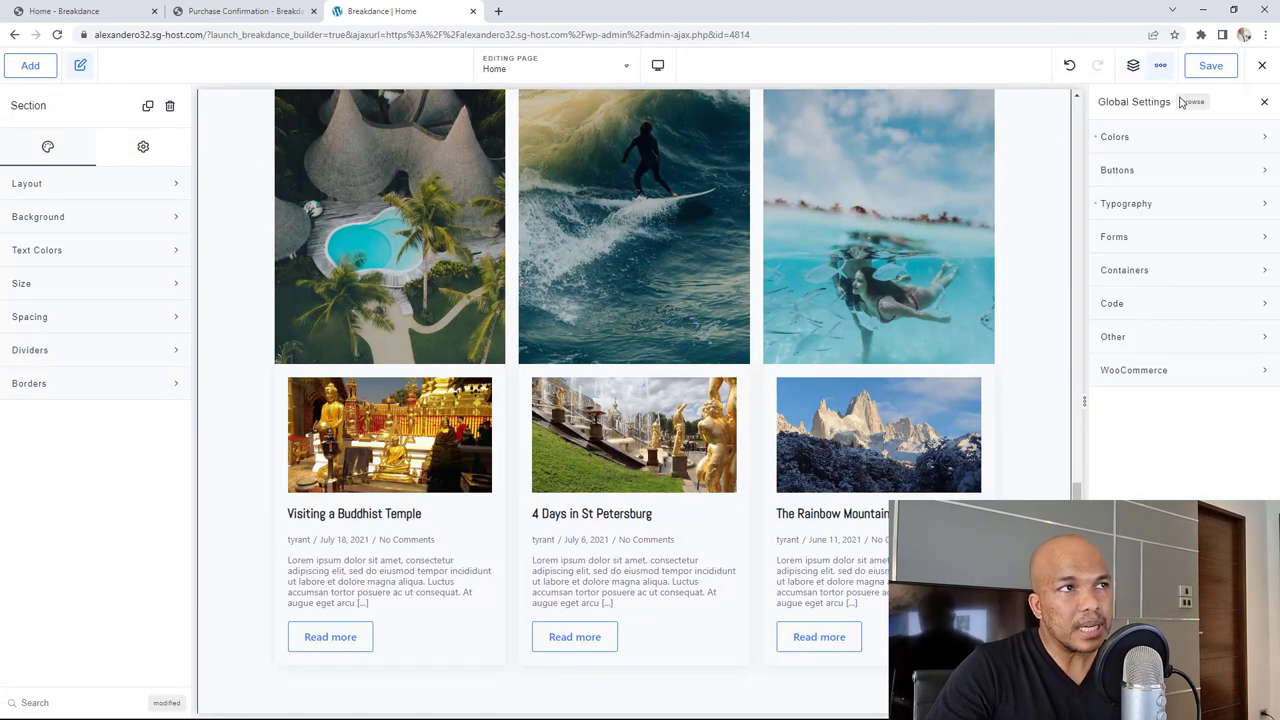
{"action": "left_click", "coordinate": [1138, 145]}
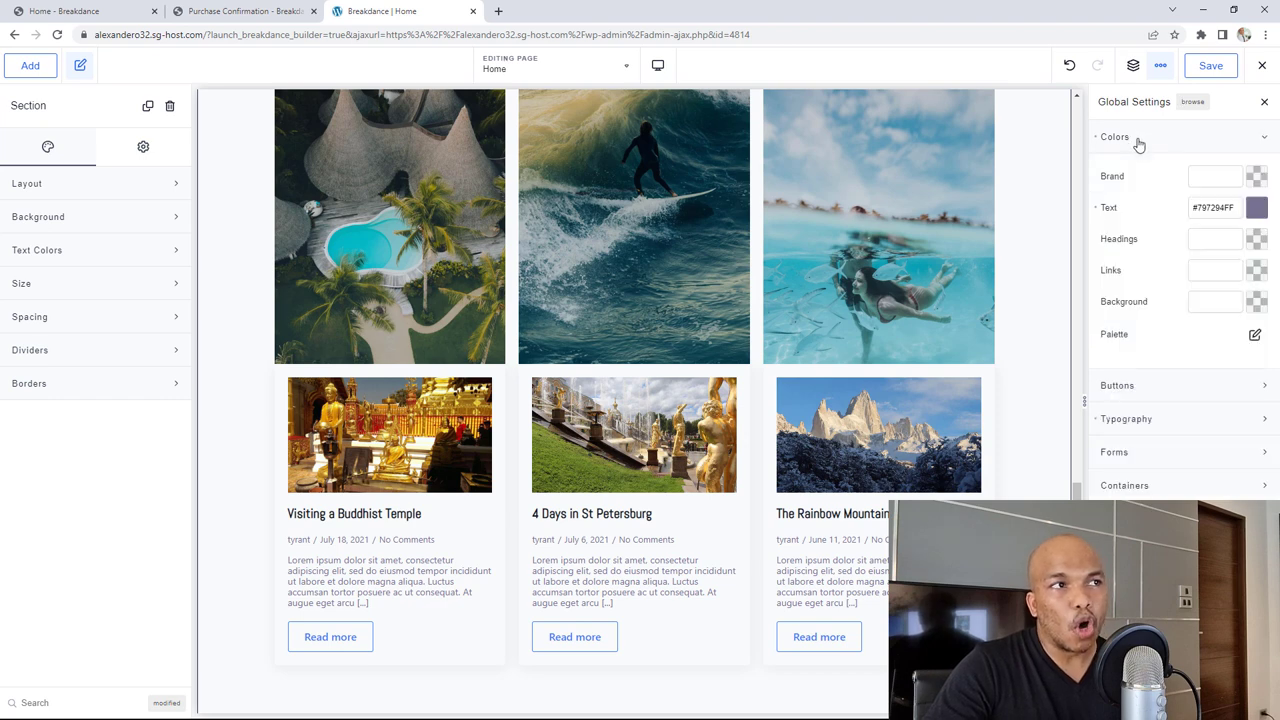
{"action": "left_click", "coordinate": [1257, 208]}
{"action": "left_click_drag", "start_coordinate": [1194, 307], "coordinate": [1226, 300]}
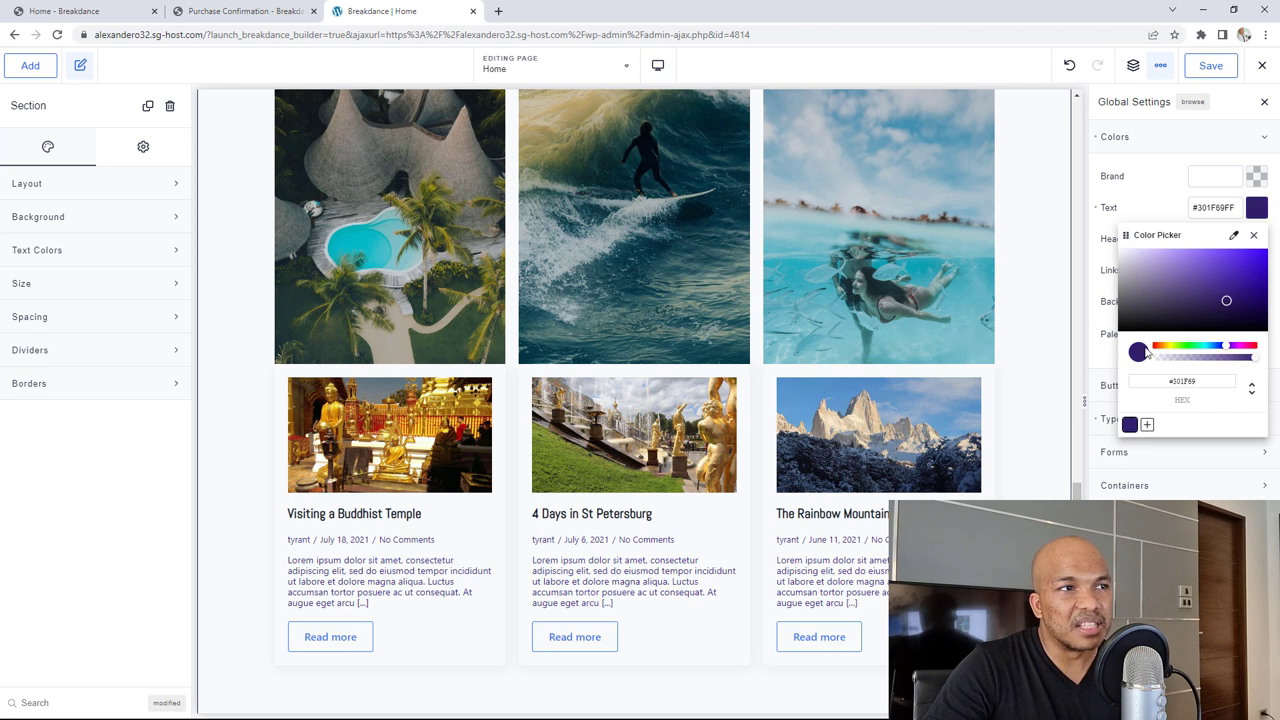
{"action": "left_click", "coordinate": [1250, 346]}
{"action": "left_click", "coordinate": [1253, 267]}
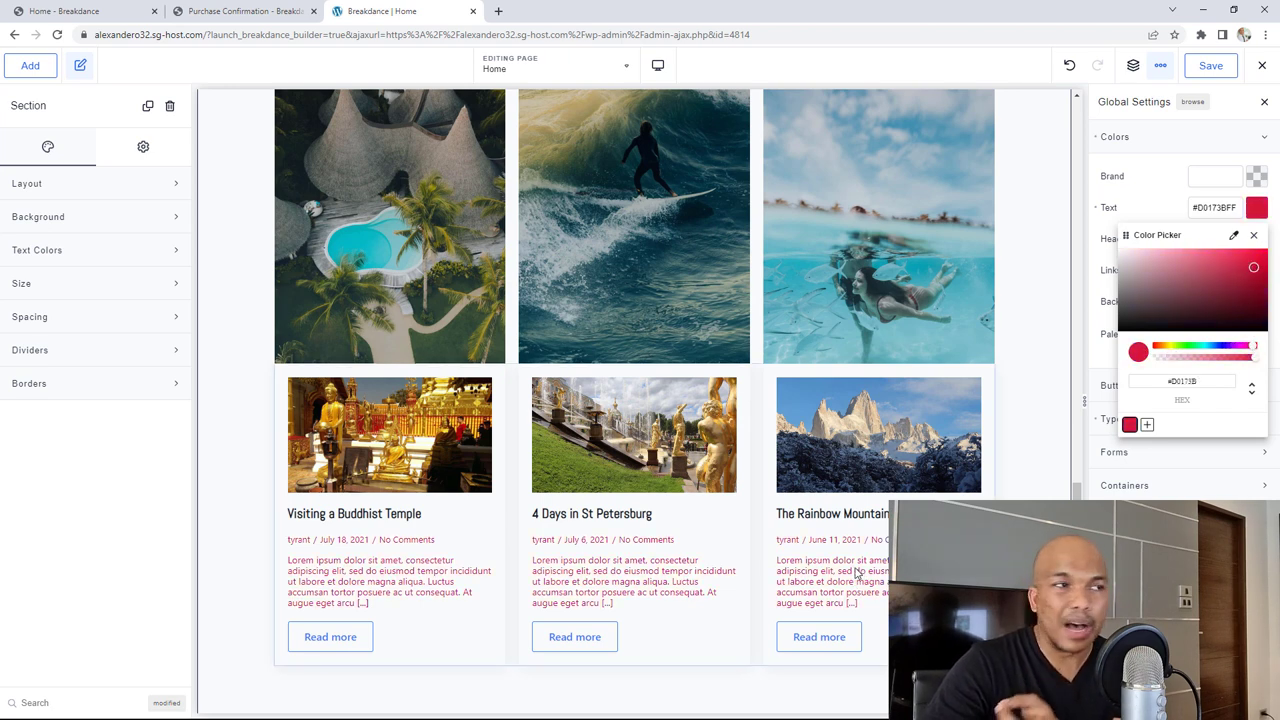
{"action": "left_click", "coordinate": [1253, 235]}
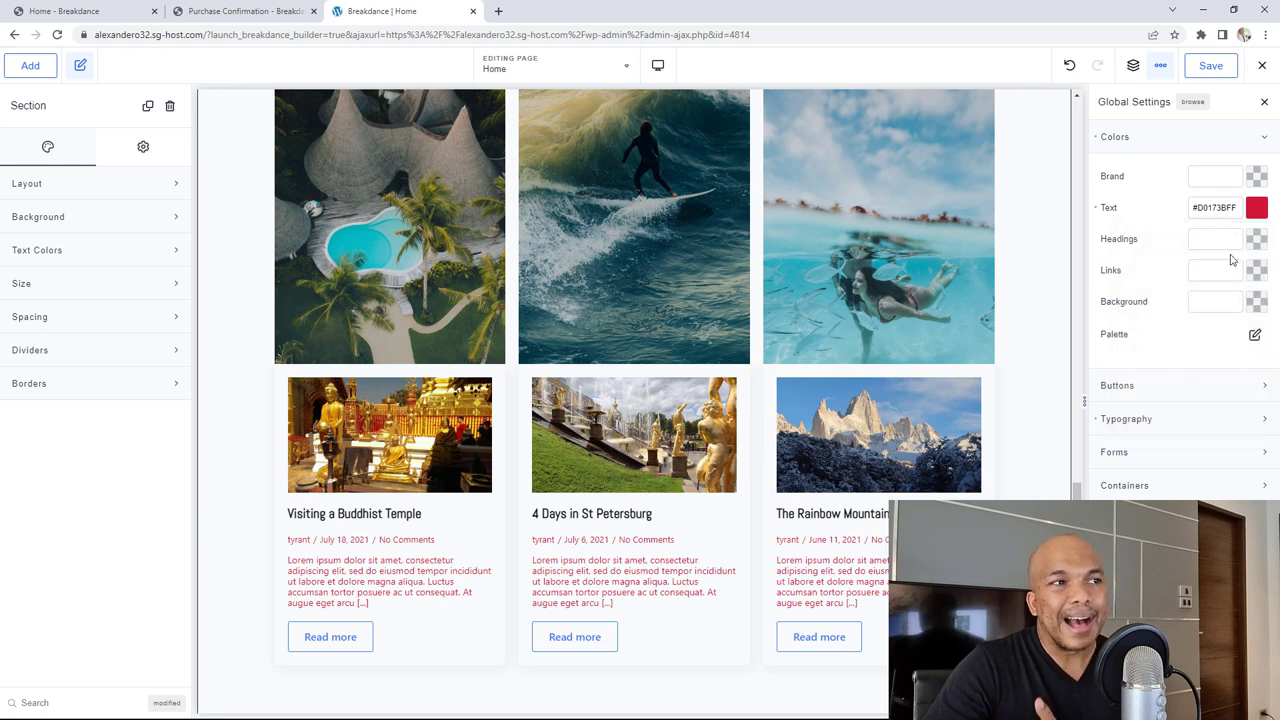
Try Alike Angular as the global heading font, and discard all unsaved global settings changes.
{"action": "left_click", "coordinate": [1165, 421]}
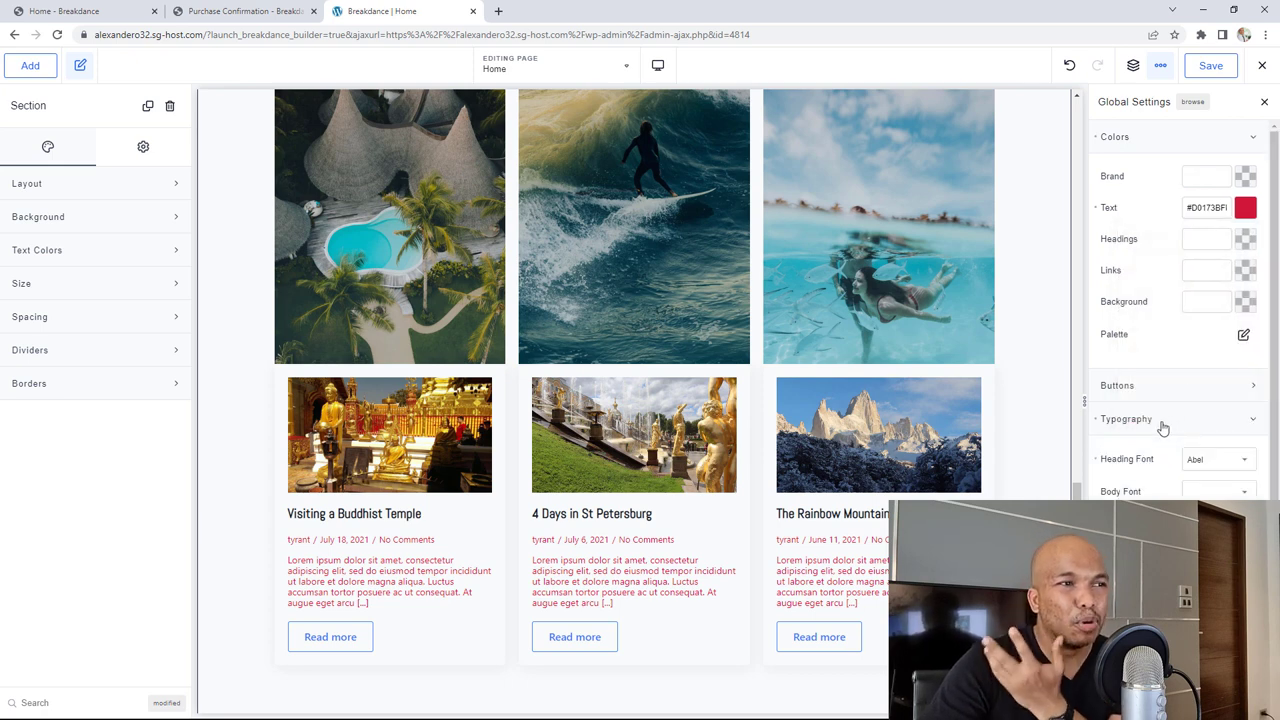
{"action": "left_click", "coordinate": [1208, 462]}
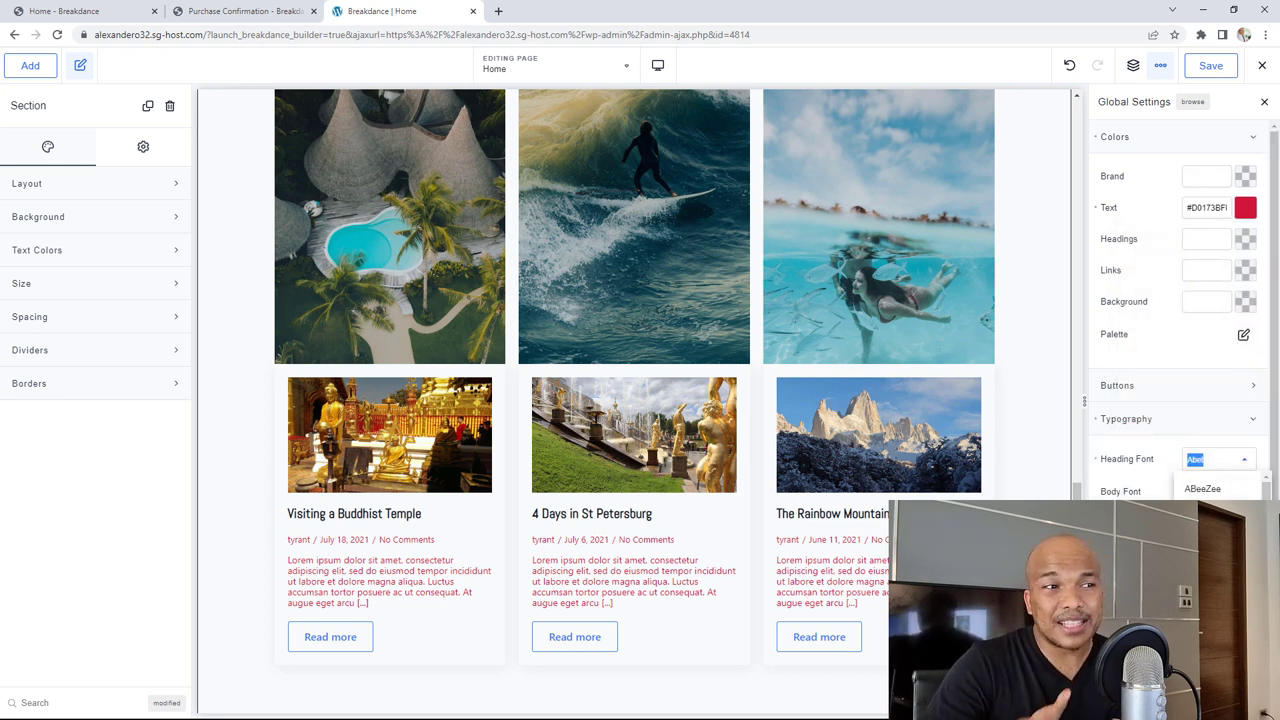
{"action": "scroll", "coordinate": [1220, 488], "scroll_direction": "down", "scroll_amount": 3}
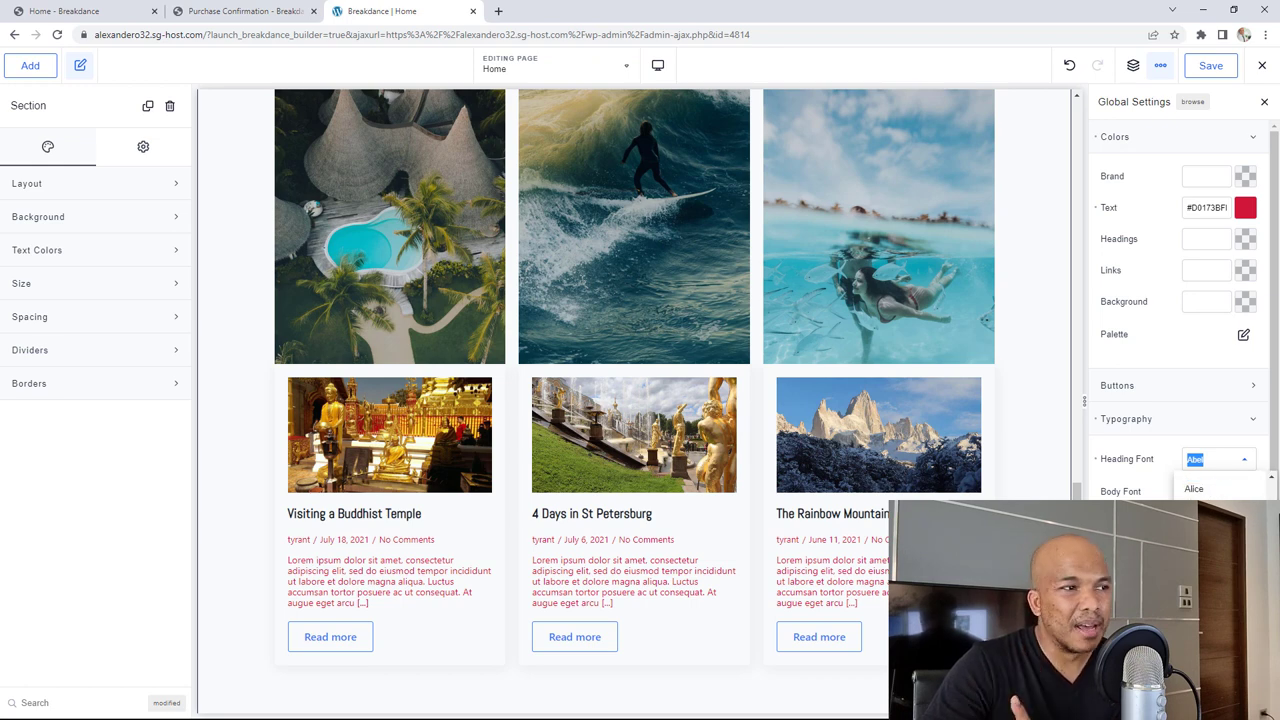
{"action": "left_click", "coordinate": [1215, 545]}
{"action": "scroll", "coordinate": [634, 400], "scroll_direction": "up", "scroll_amount": 10}
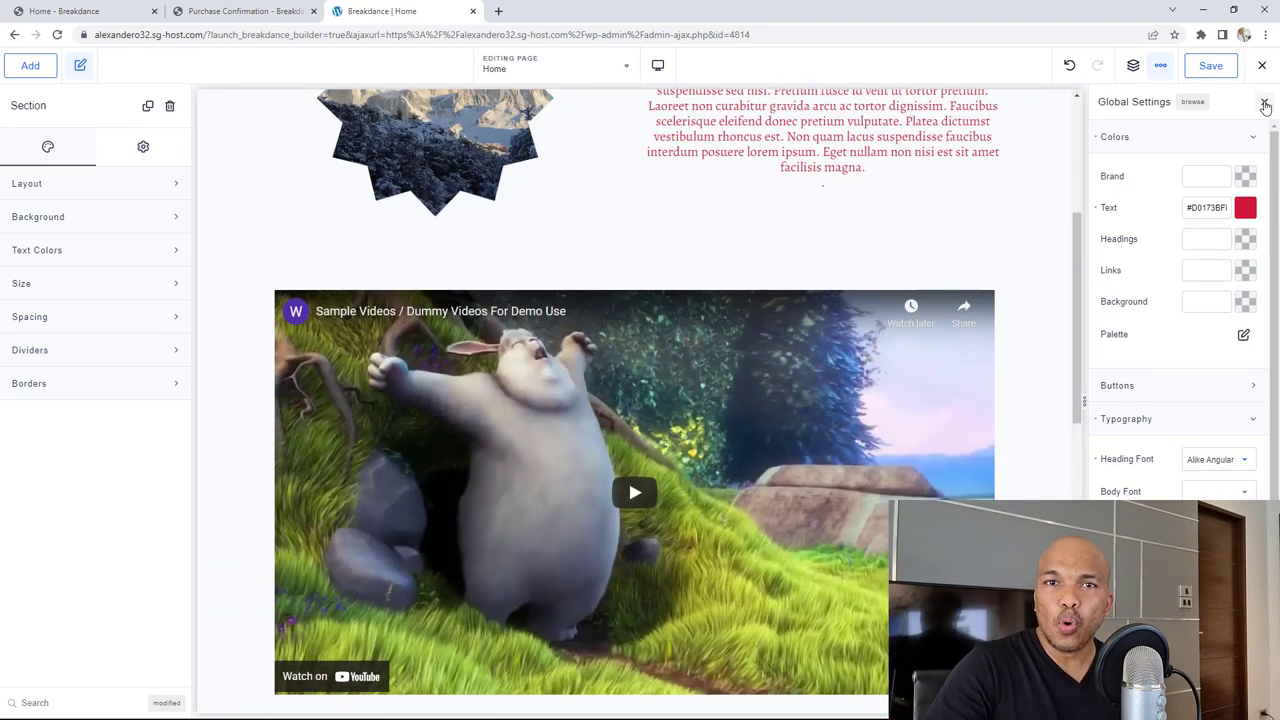
{"action": "left_click", "coordinate": [1264, 104]}
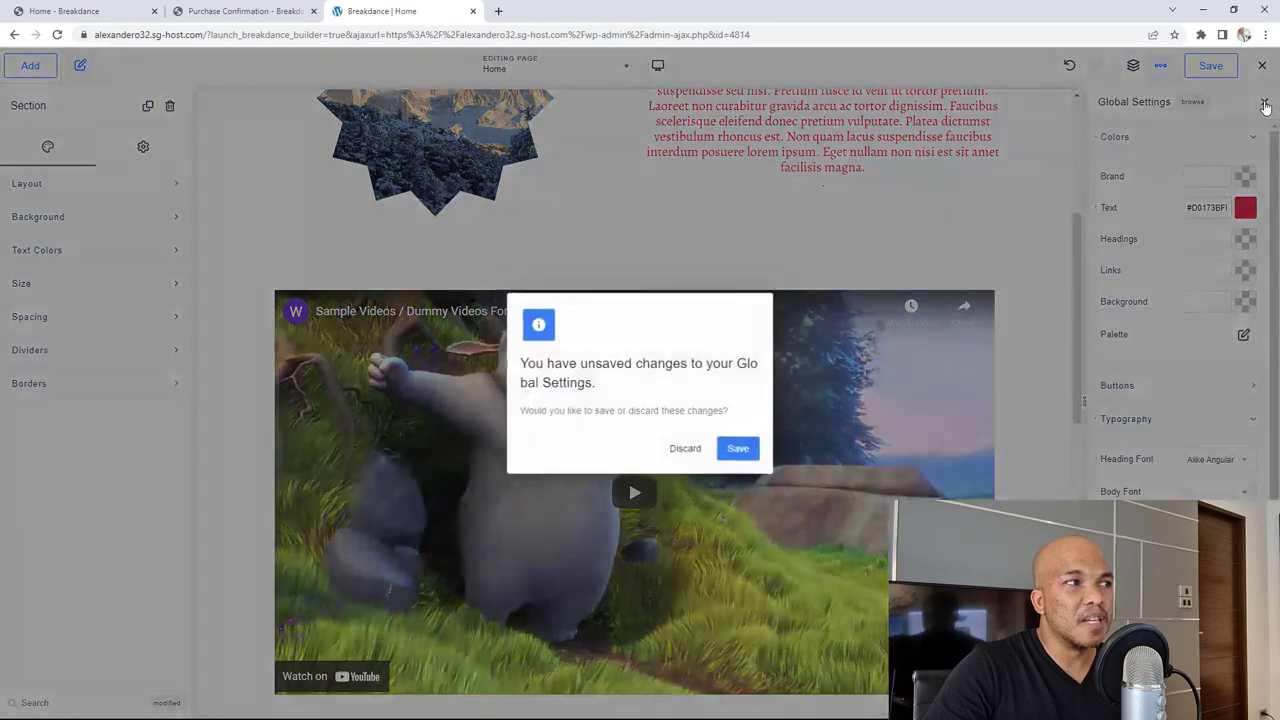
{"action": "left_click", "coordinate": [685, 448]}
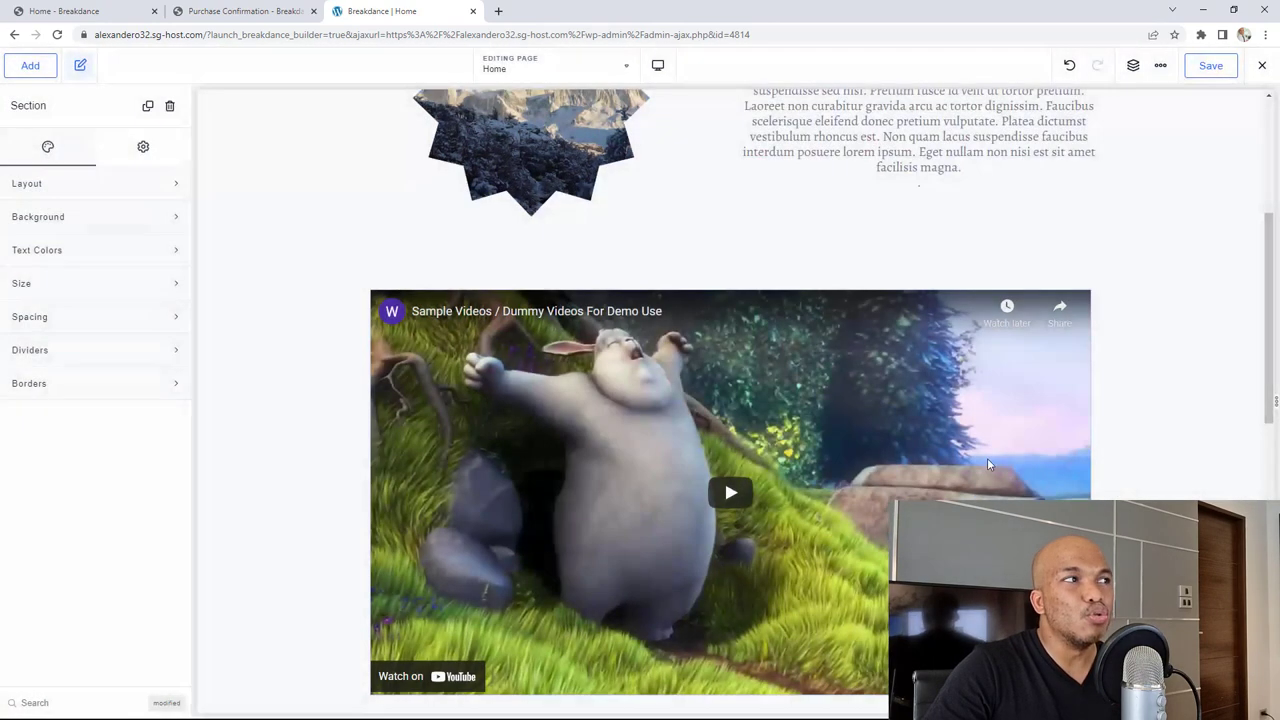
Preview the Home page at the Phone Landscape and Phone Portrait breakpoints.
{"action": "scroll", "coordinate": [988, 464], "scroll_direction": "up", "scroll_amount": 1}
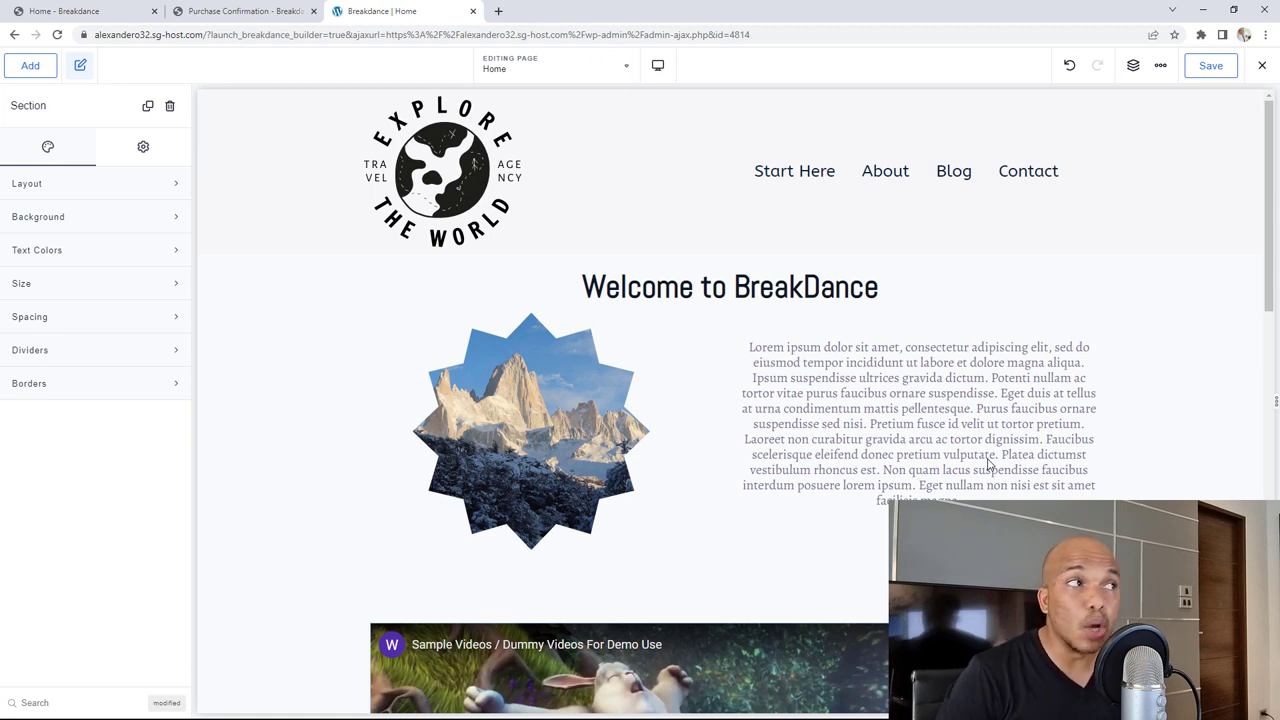
{"action": "left_click", "coordinate": [658, 68]}
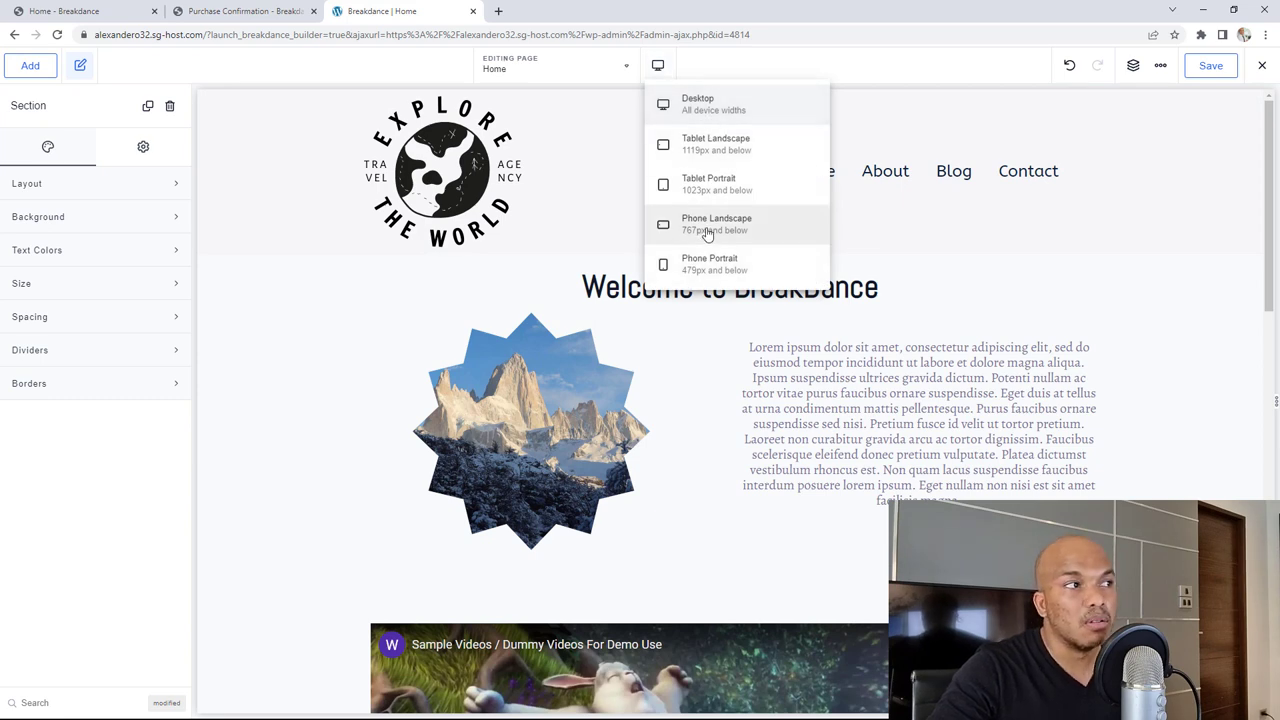
{"action": "left_click", "coordinate": [708, 224]}
{"action": "left_click", "coordinate": [657, 67]}
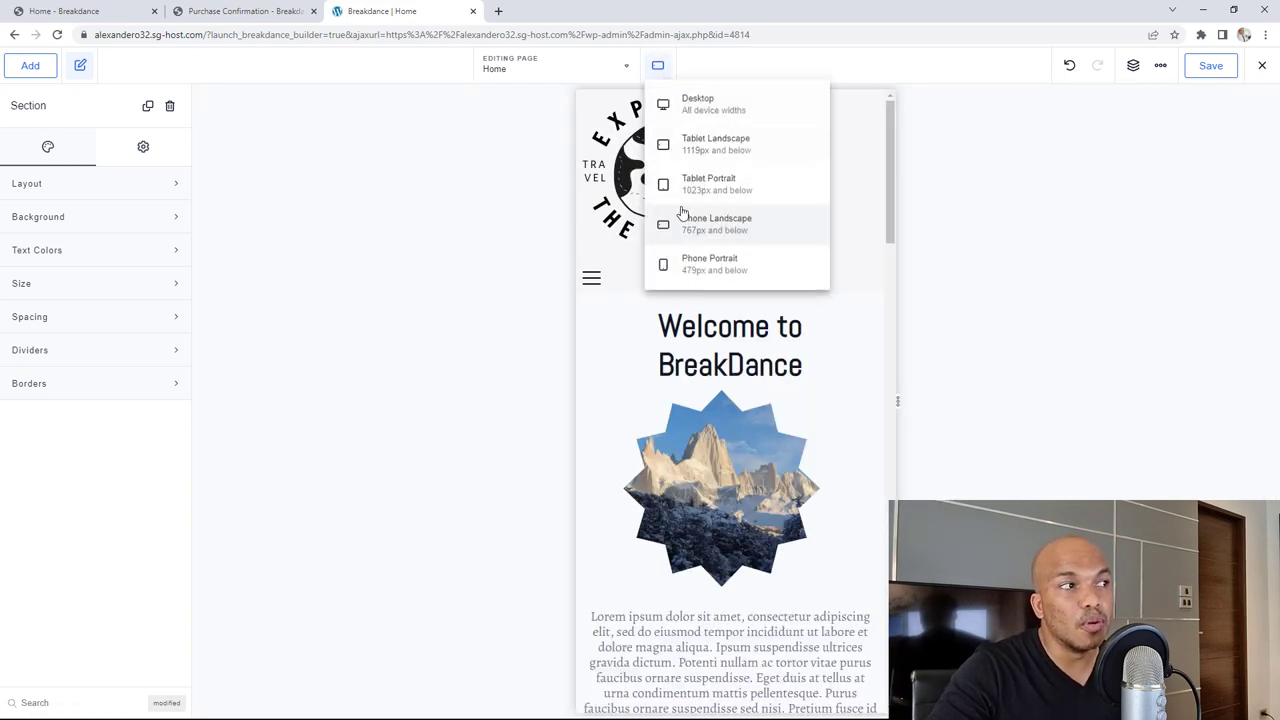
{"action": "left_click", "coordinate": [709, 272]}
{"action": "left_click", "coordinate": [665, 70]}
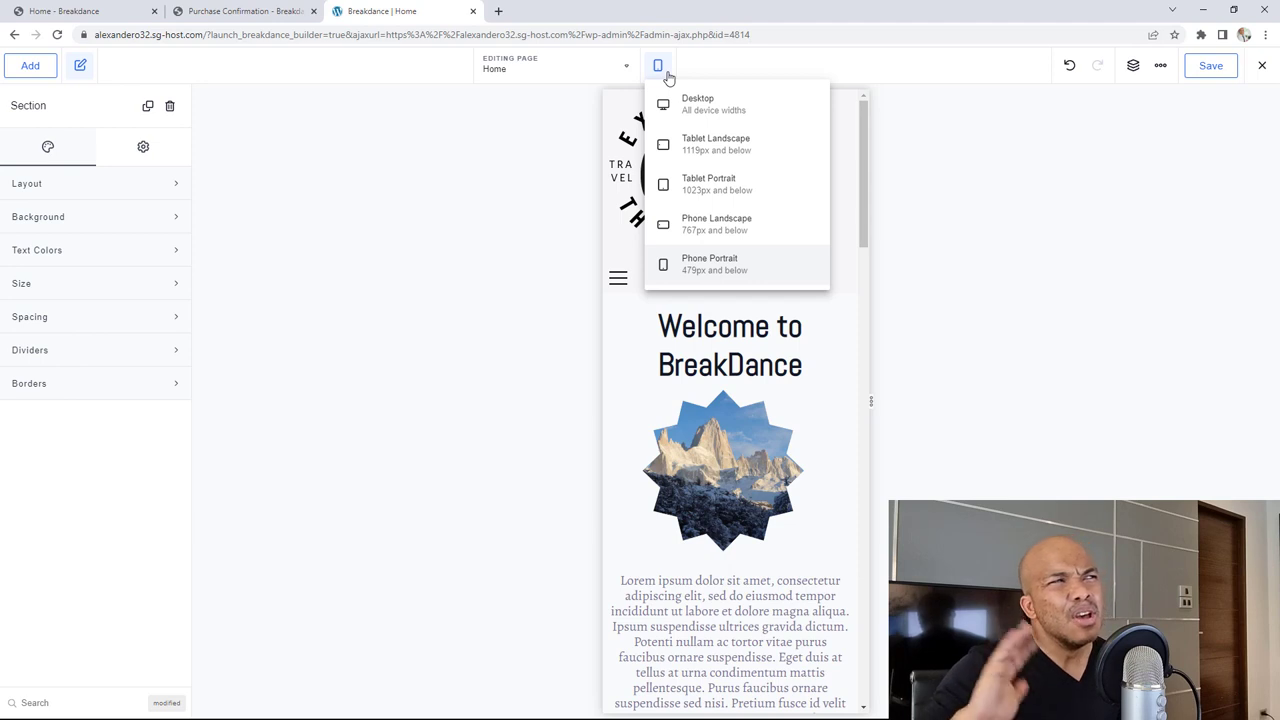